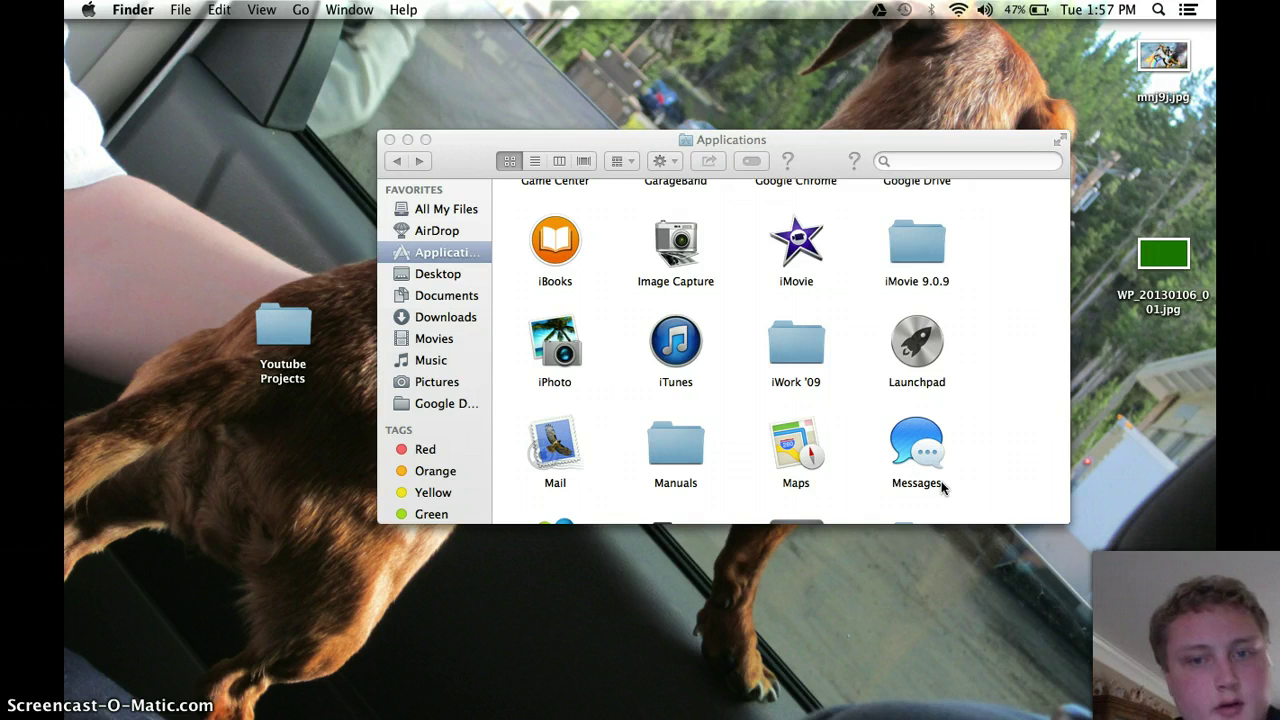
Scroll through the Applications folder and select the Dolphin application
scroll(620, 290, "up", 5)
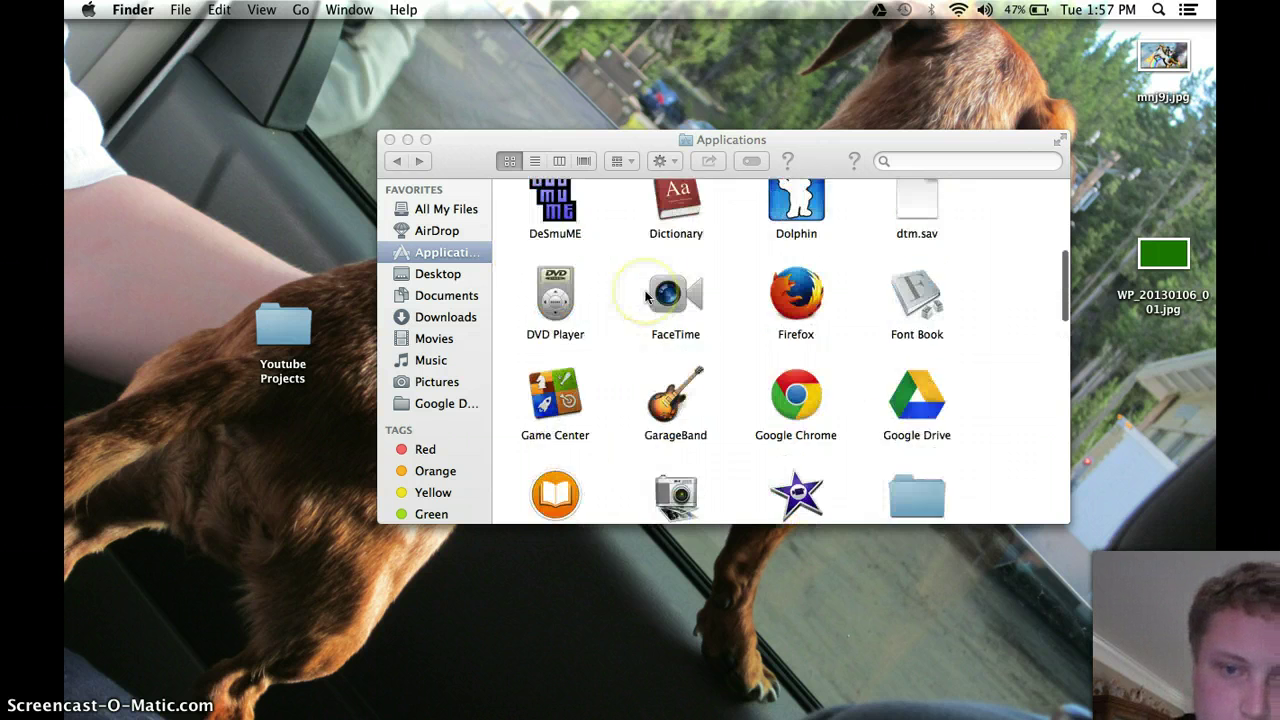
scroll(645, 295, "down", 5)
scroll(645, 295, "down", 7)
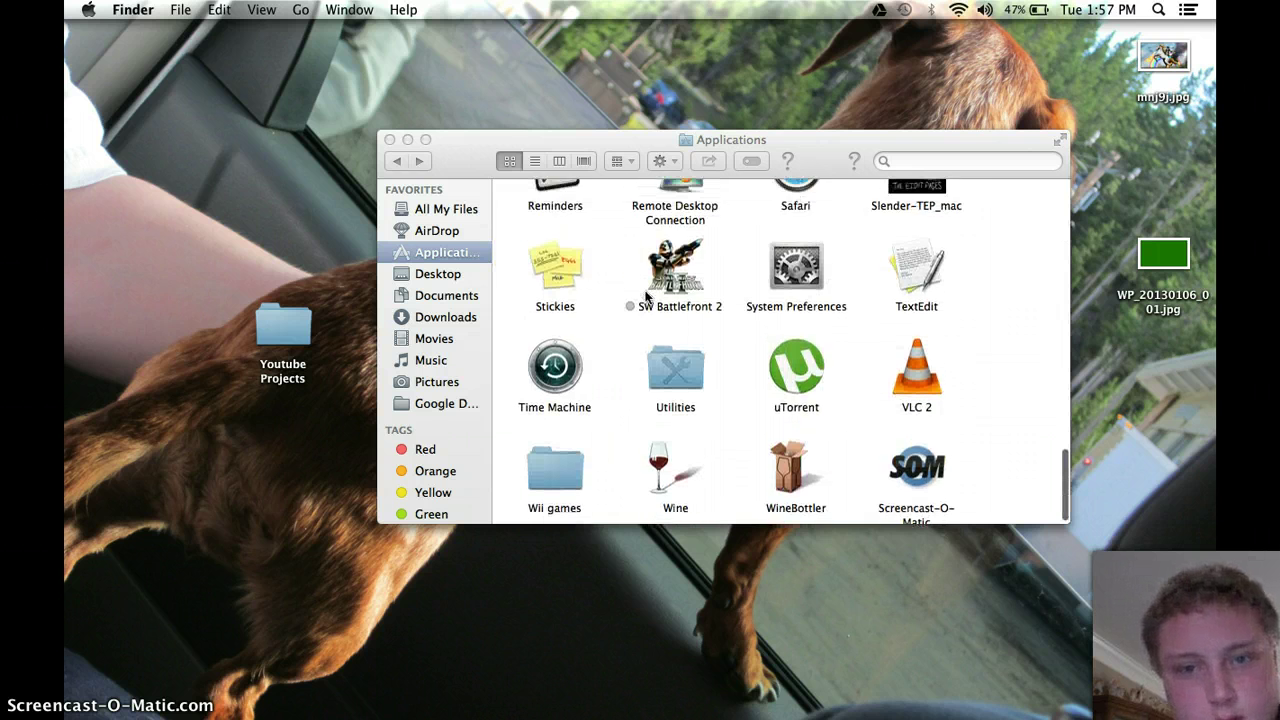
scroll(647, 297, "up", 4)
scroll(673, 362, "up", 4)
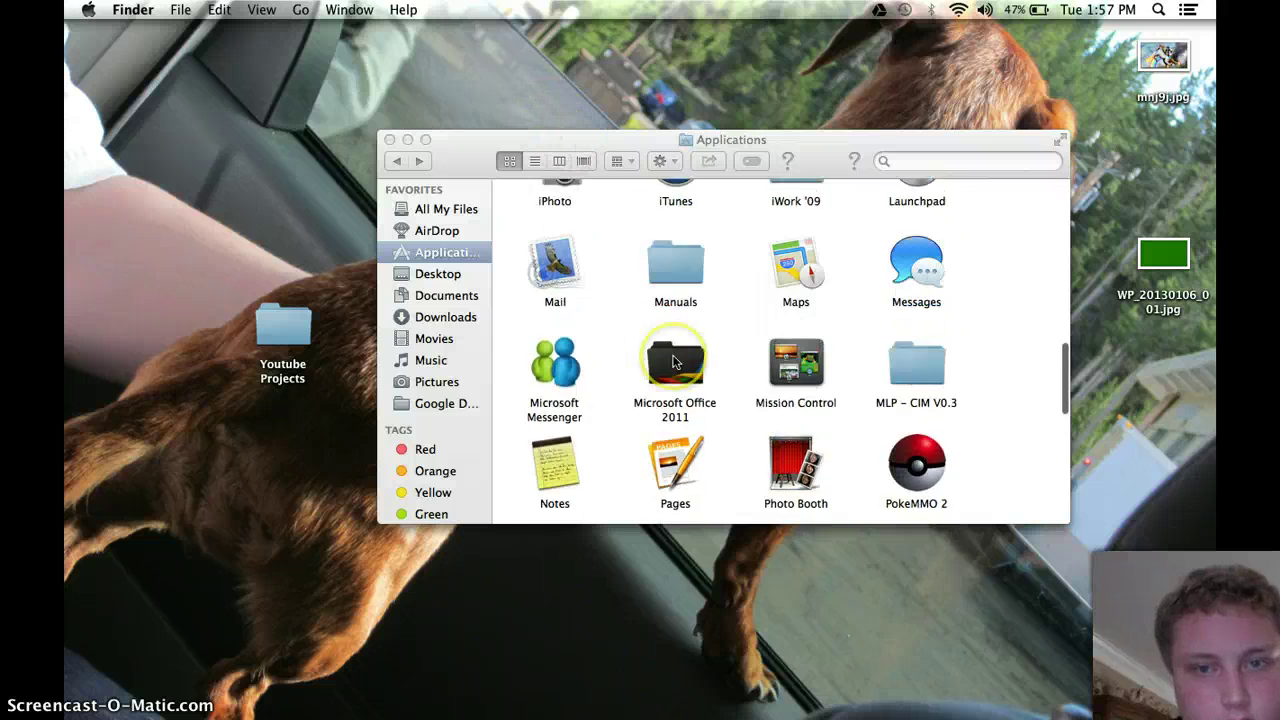
scroll(673, 362, "up", 3)
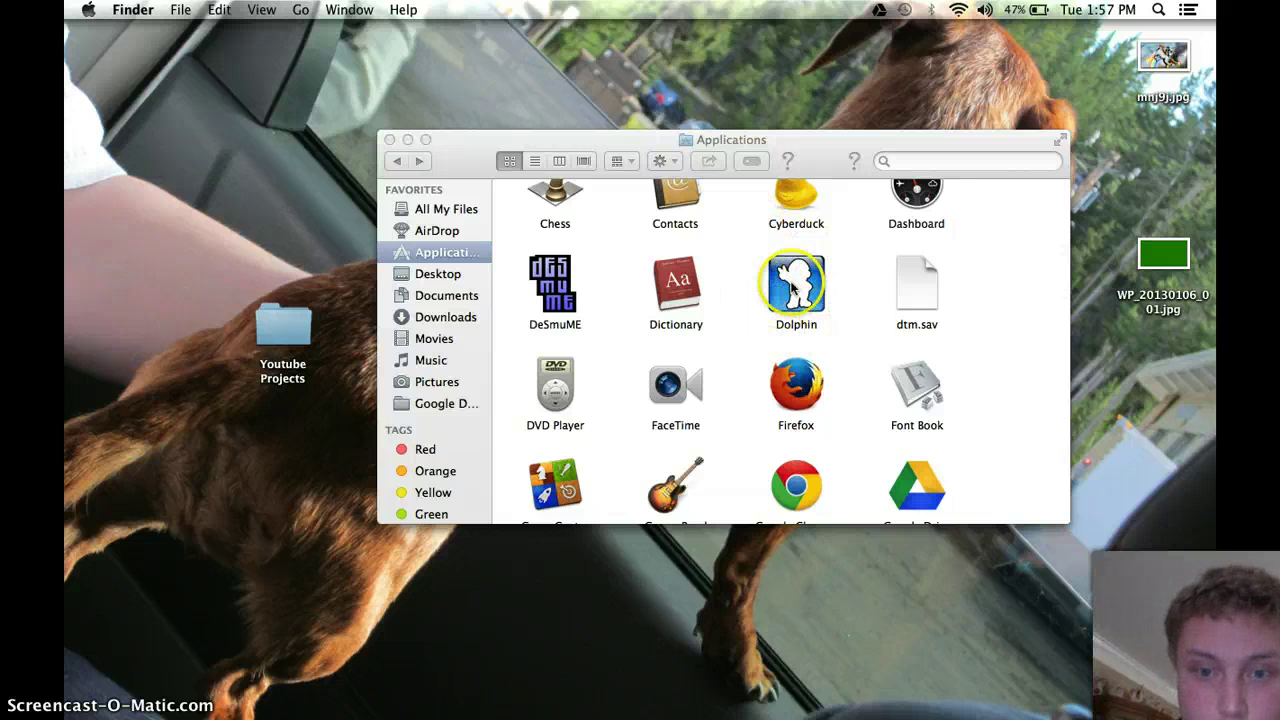
left_click(796, 290)
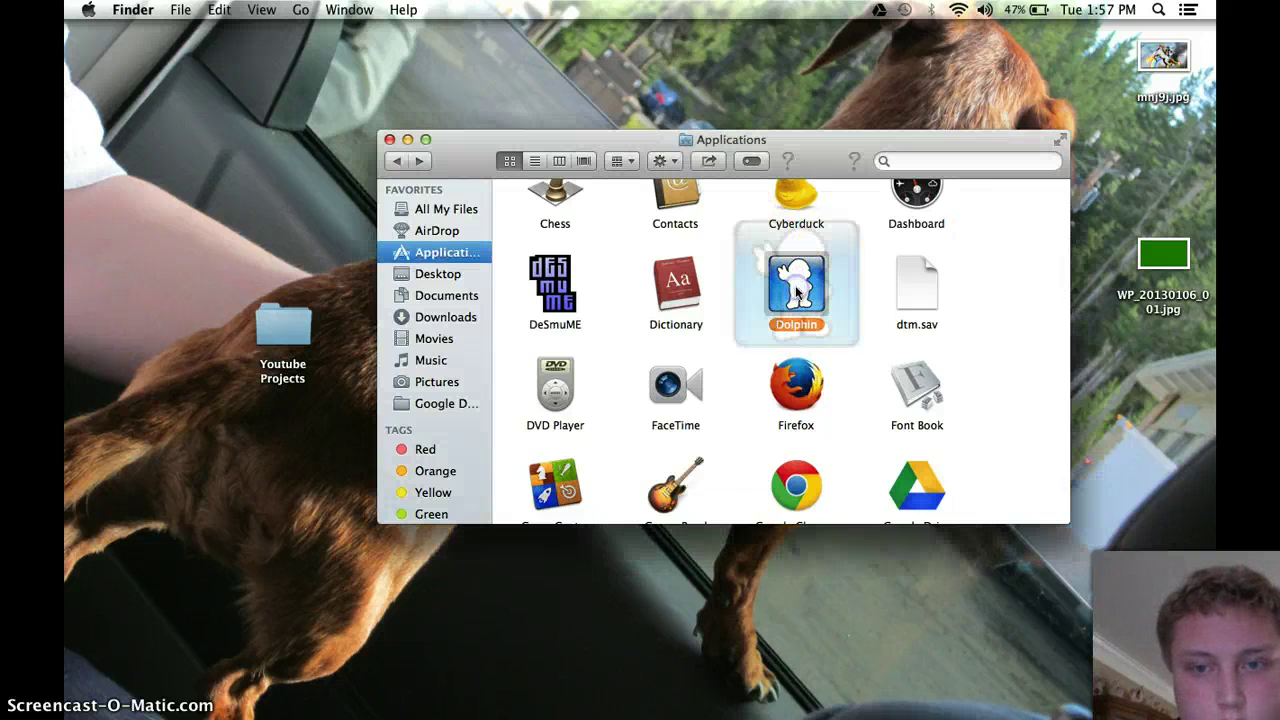
Launch Dolphin 3.5-367 and arrange its window beside the Applications folder
double_click(796, 290)
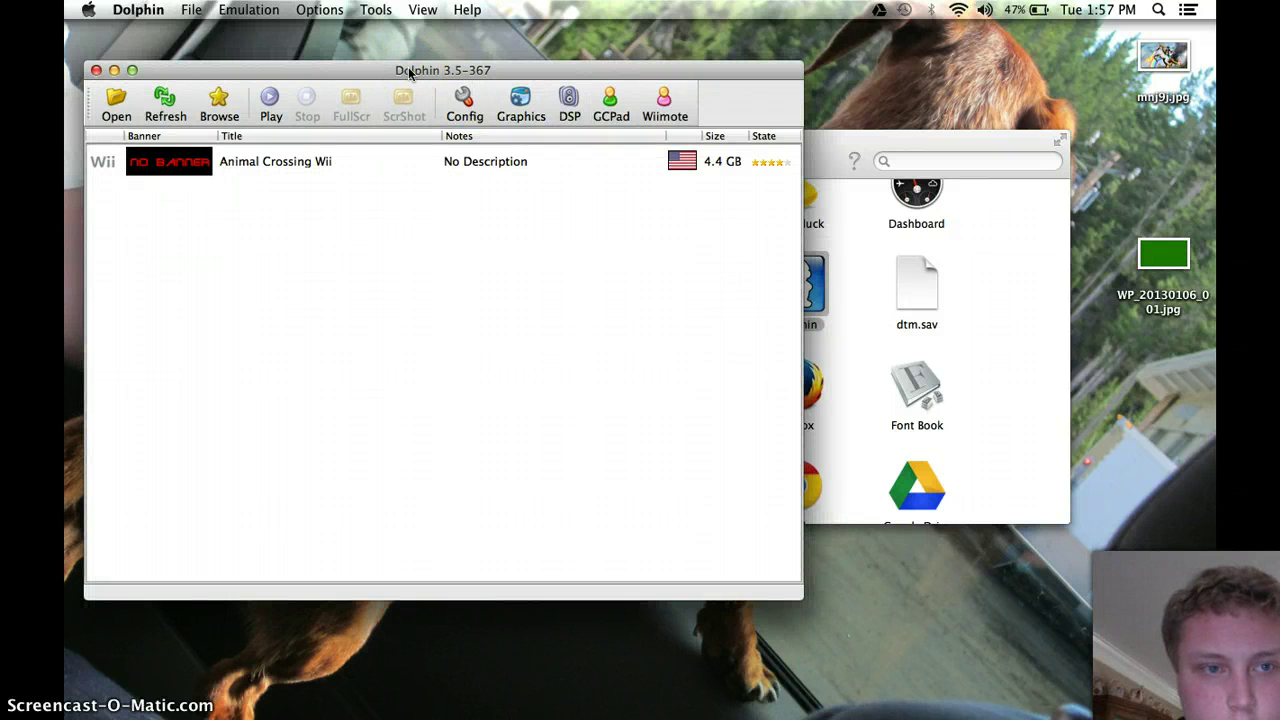
mouse_move(516, 82)
left_mouse_down()
mouse_move(683, 85)
mouse_move(740, 103)
mouse_move(761, 86)
left_mouse_up()
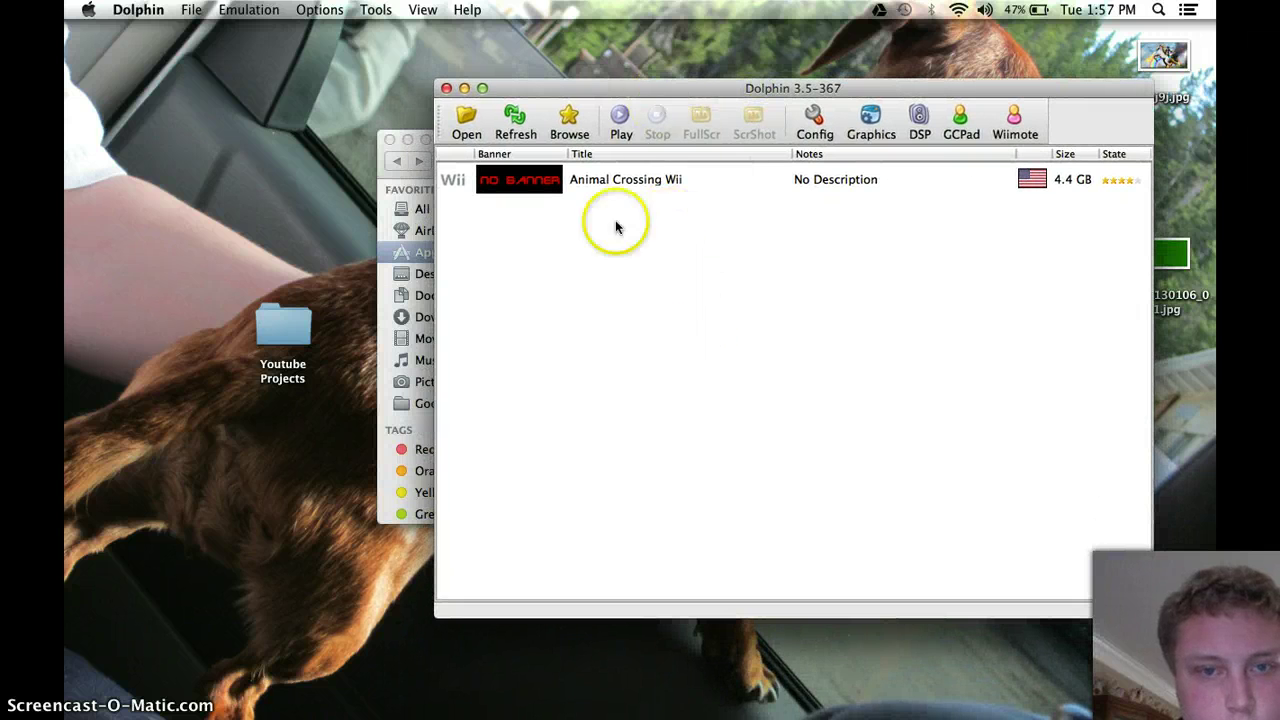
mouse_move(630, 93)
left_mouse_down()
mouse_move(663, 151)
mouse_move(646, 266)
mouse_move(634, 229)
mouse_move(650, 190)
mouse_move(642, 142)
mouse_move(608, 87)
left_mouse_up()
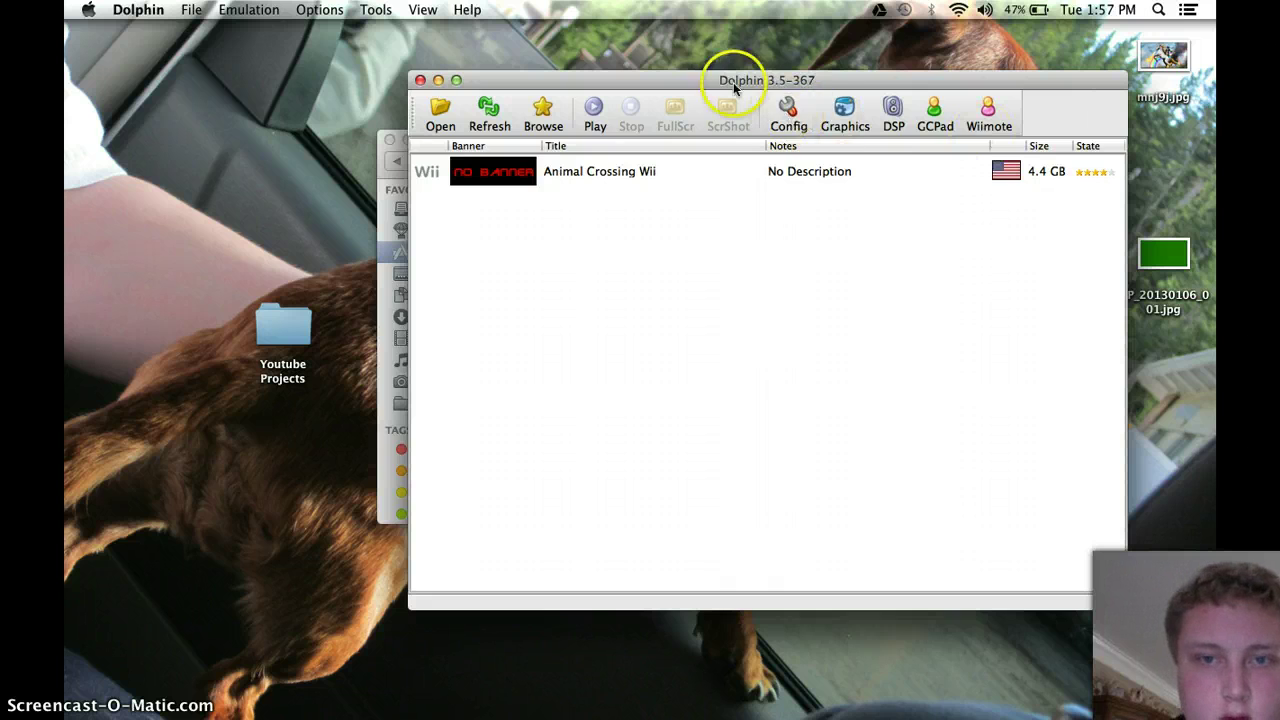
mouse_move(733, 83)
left_mouse_down()
mouse_move(780, 192)
mouse_move(815, 60)
mouse_move(805, 46)
left_mouse_up()
left_click(645, 70)
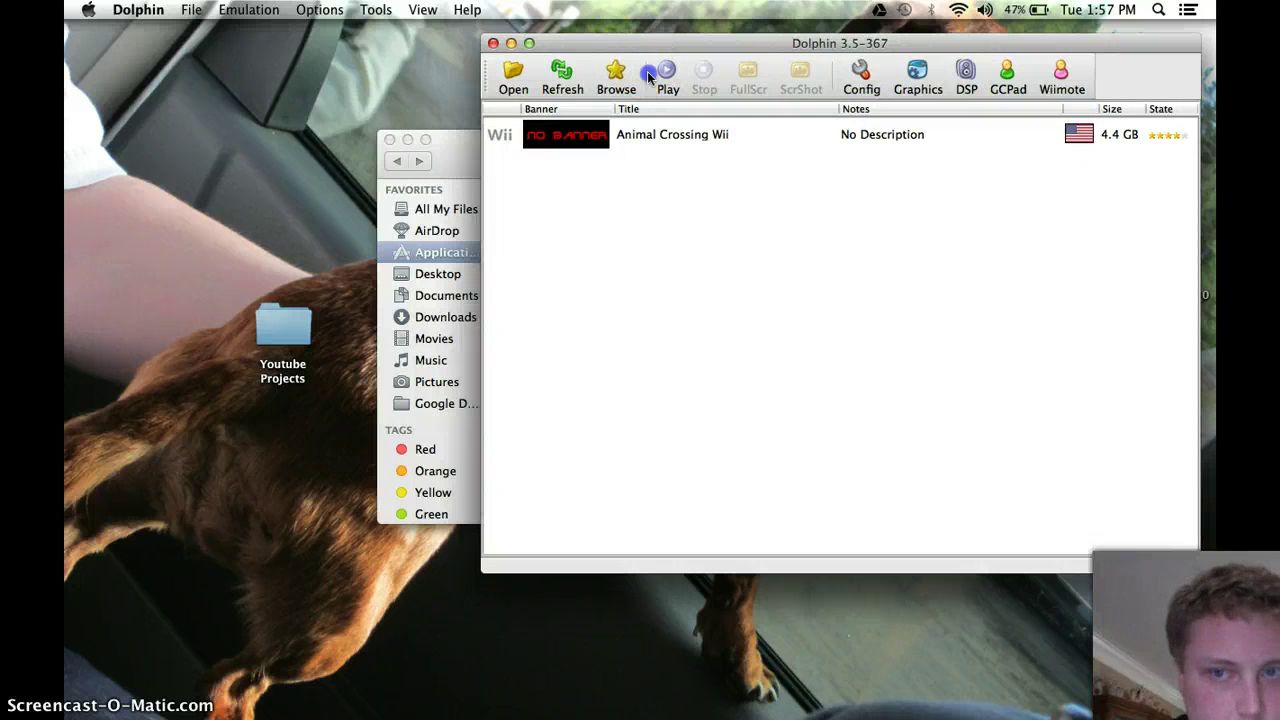
mouse_move(648, 77)
left_mouse_down()
mouse_move(662, 514)
mouse_move(678, 566)
mouse_move(639, 234)
mouse_move(716, 498)
left_mouse_up()
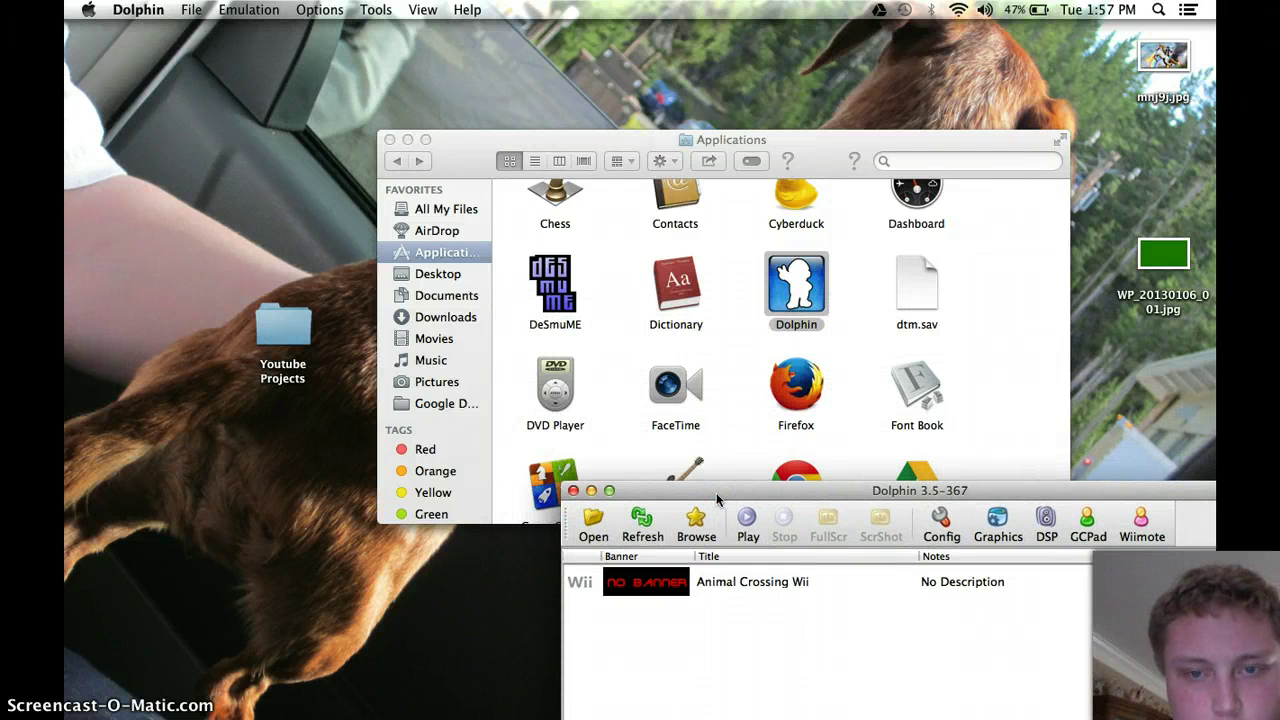
mouse_move(713, 140)
left_mouse_down()
mouse_move(708, 38)
mouse_move(687, 25)
left_mouse_up()
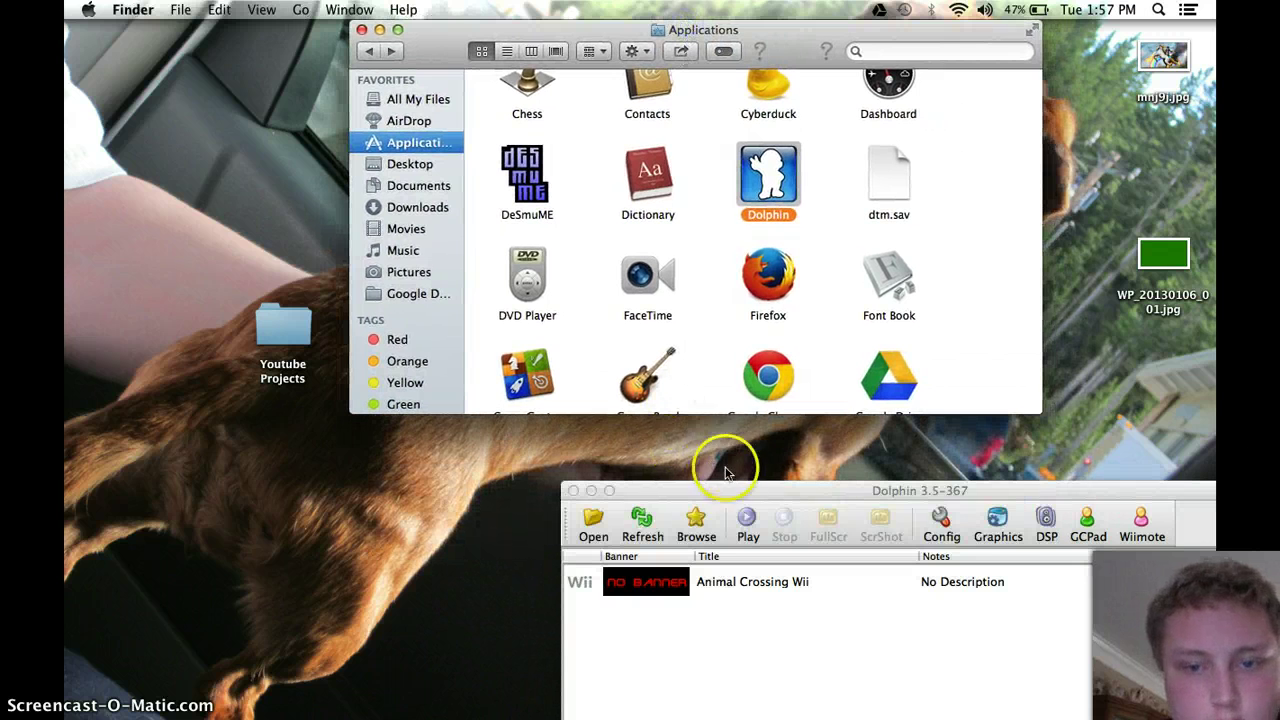
mouse_move(723, 491)
left_mouse_down()
mouse_move(723, 422)
mouse_move(670, 323)
mouse_move(635, 308)
mouse_move(643, 277)
mouse_move(653, 340)
mouse_move(666, 288)
mouse_move(668, 397)
left_mouse_up()
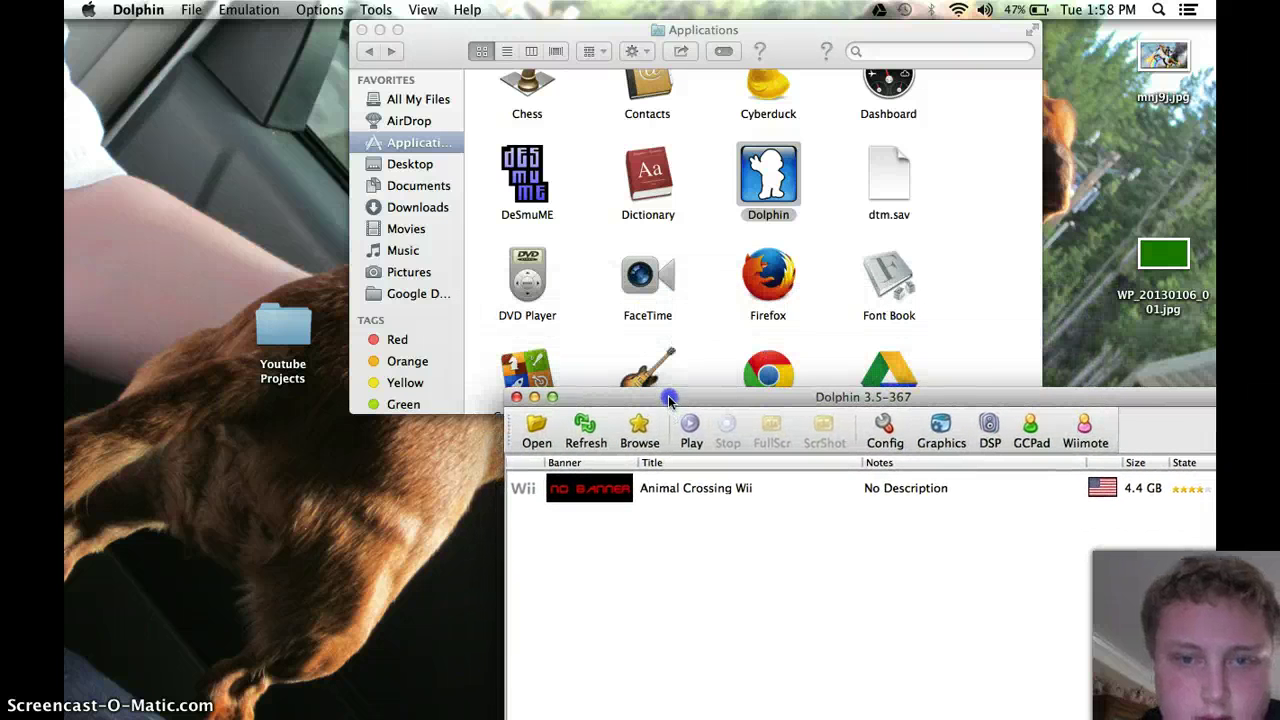
mouse_move(403, 710)
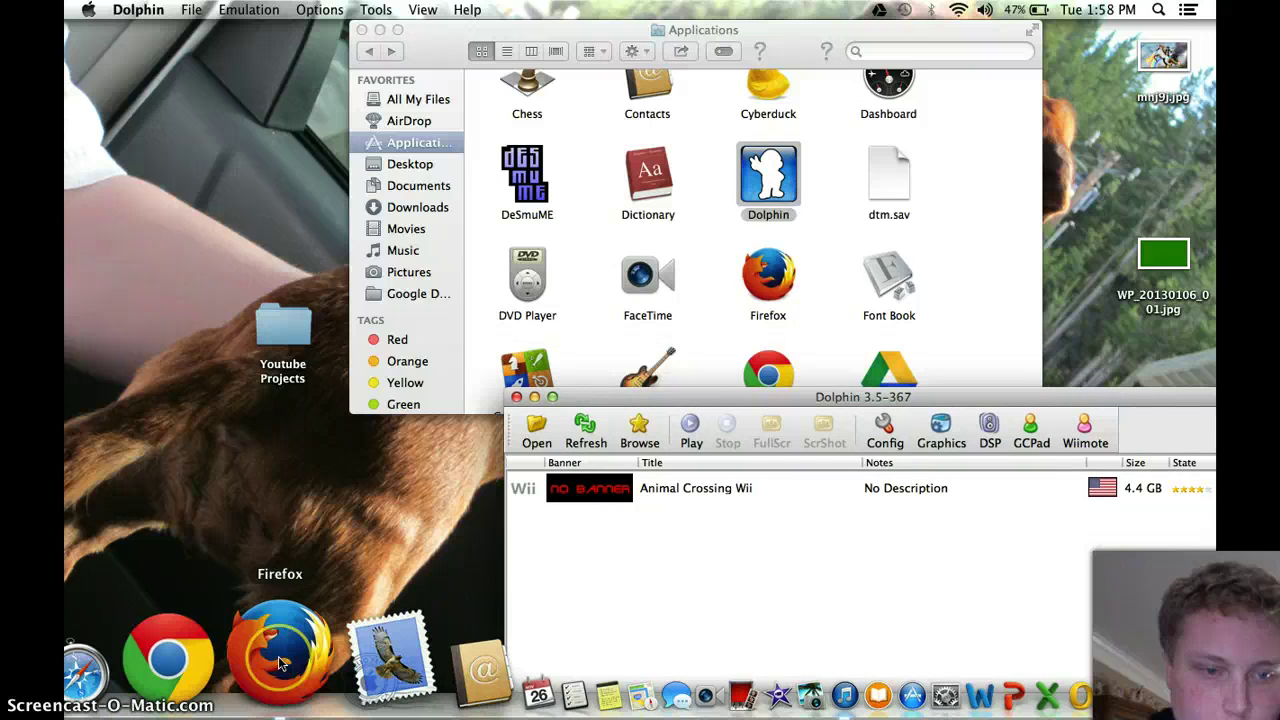
In Firefox, close the Screencast-O-Matic, lootcrate search and YouTube tabs
left_click(278, 660)
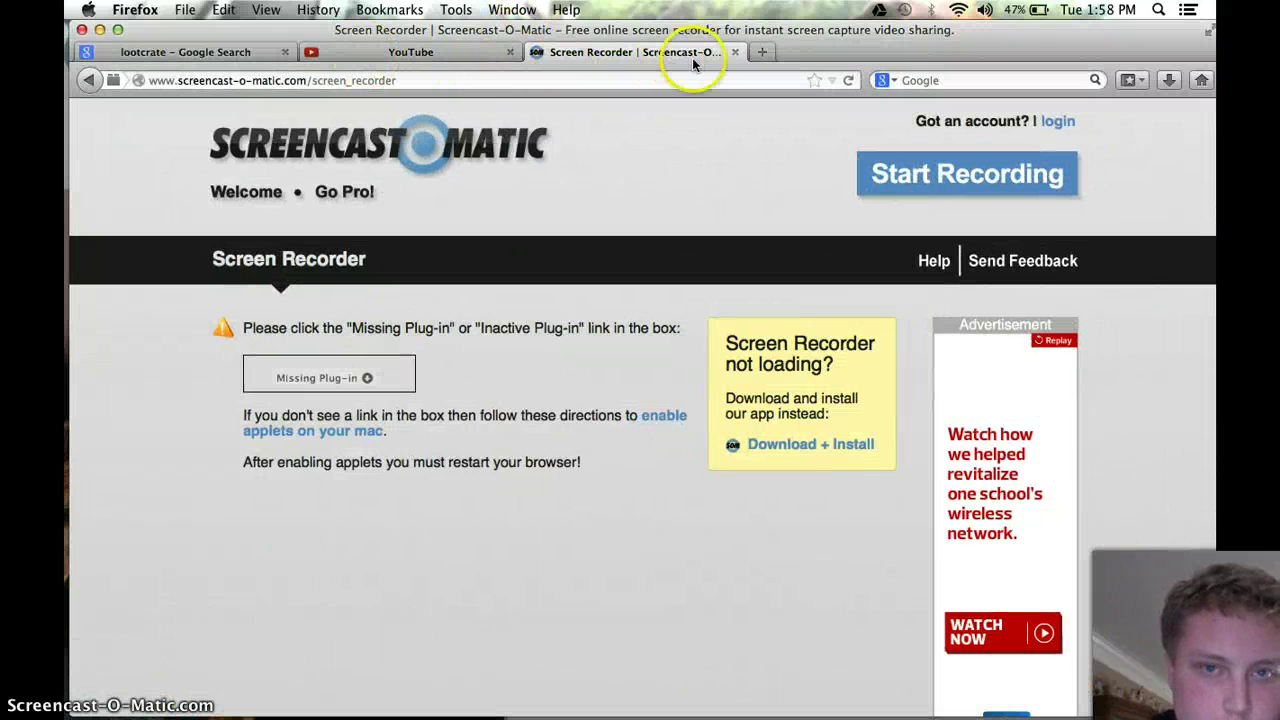
left_click(764, 56)
left_click(734, 52)
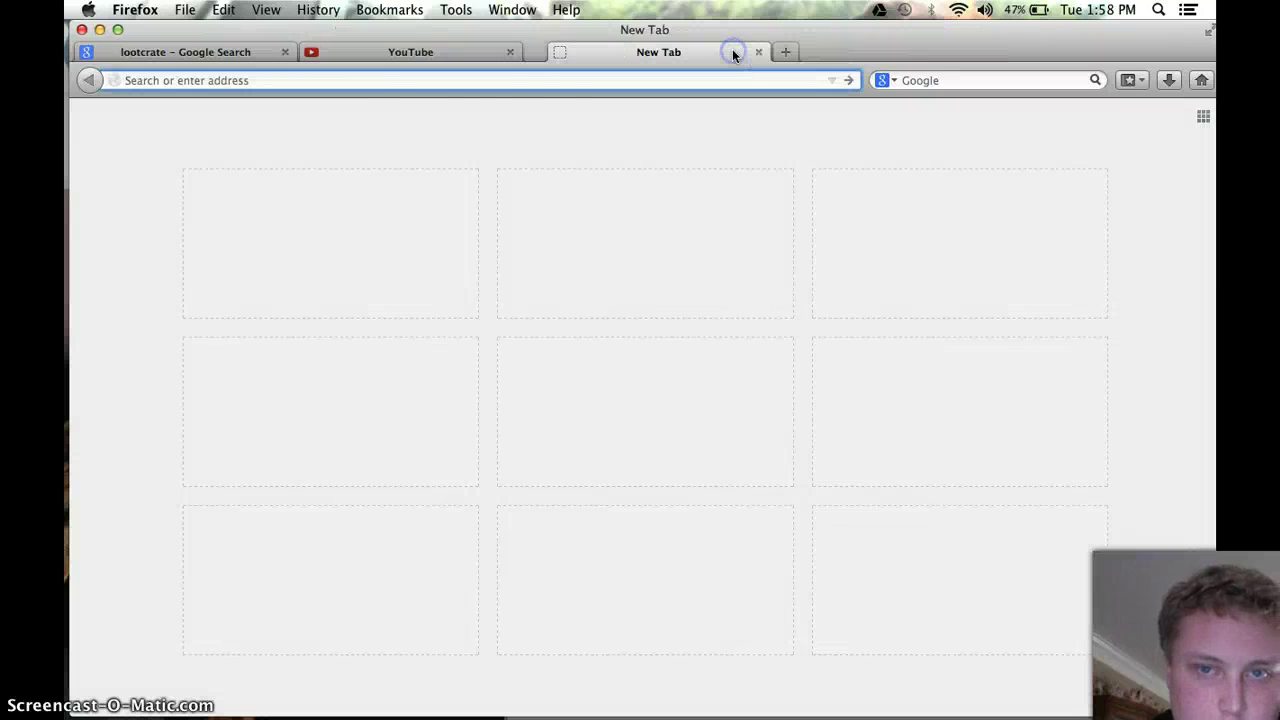
left_click(278, 58)
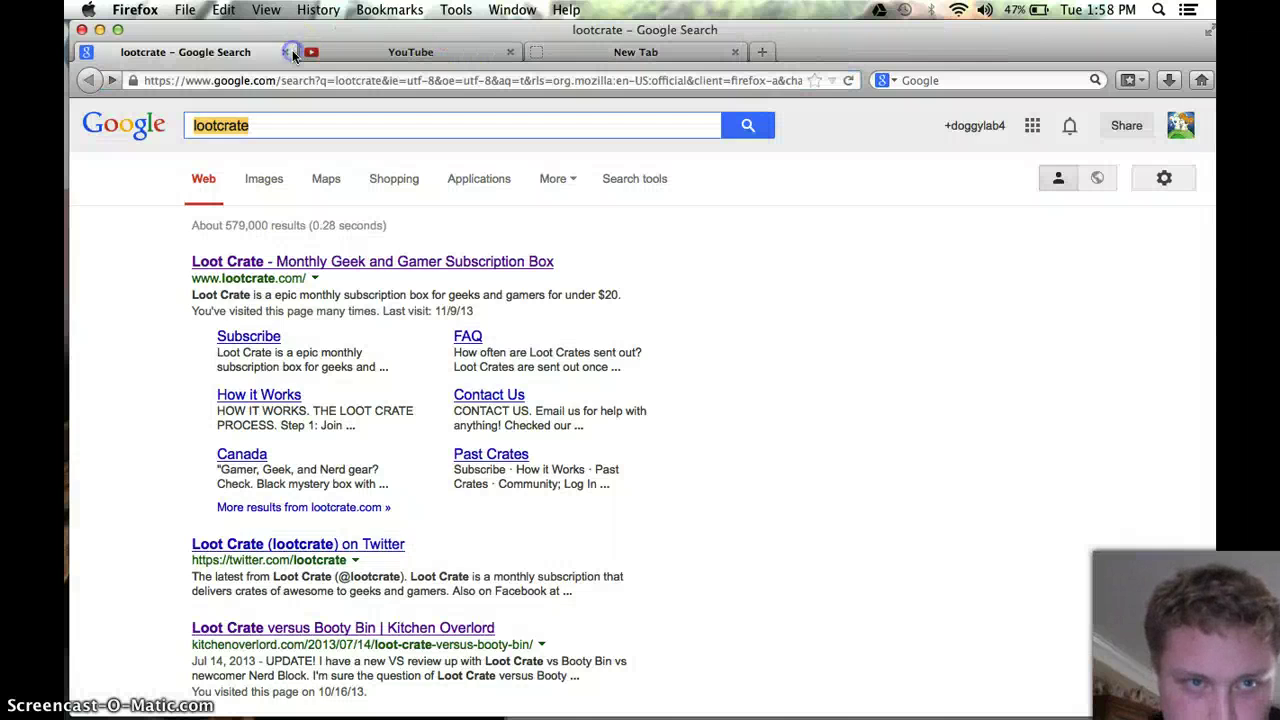
left_click(284, 52)
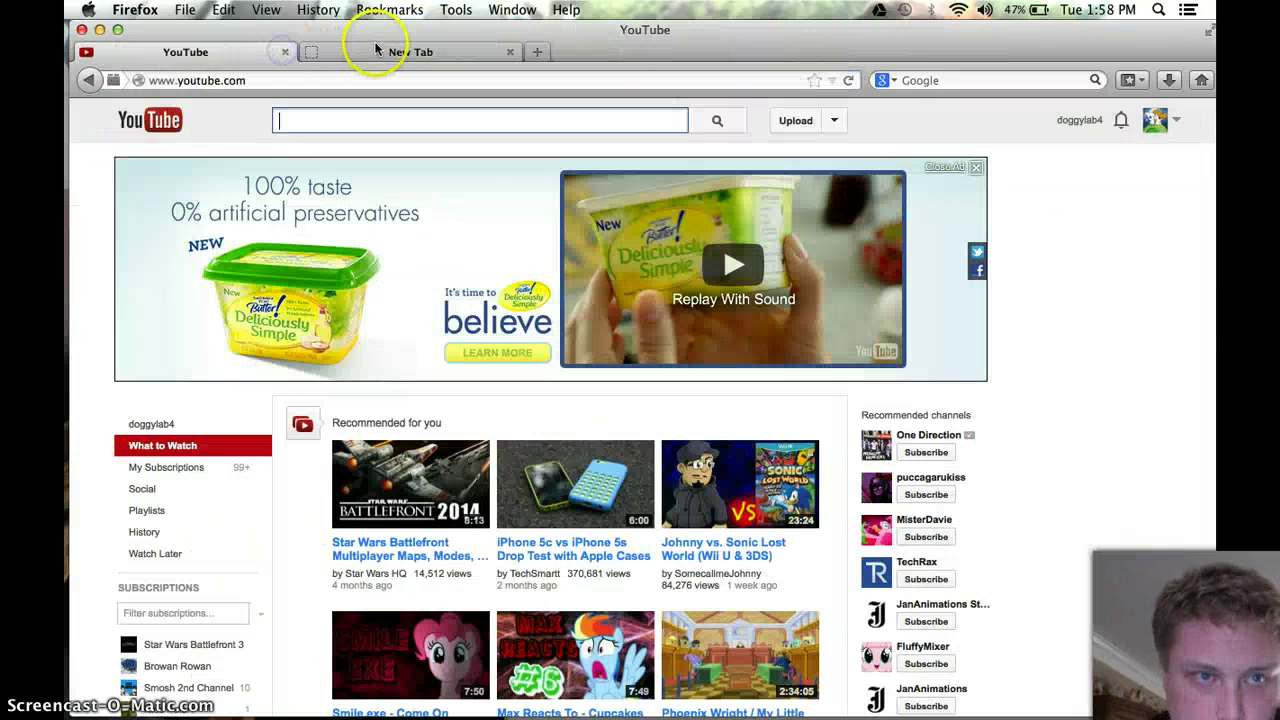
left_click(285, 52)
Search for 'dolphin emulator' and open the official Dolphin Emulator homepage
left_click(393, 83)
type("d")
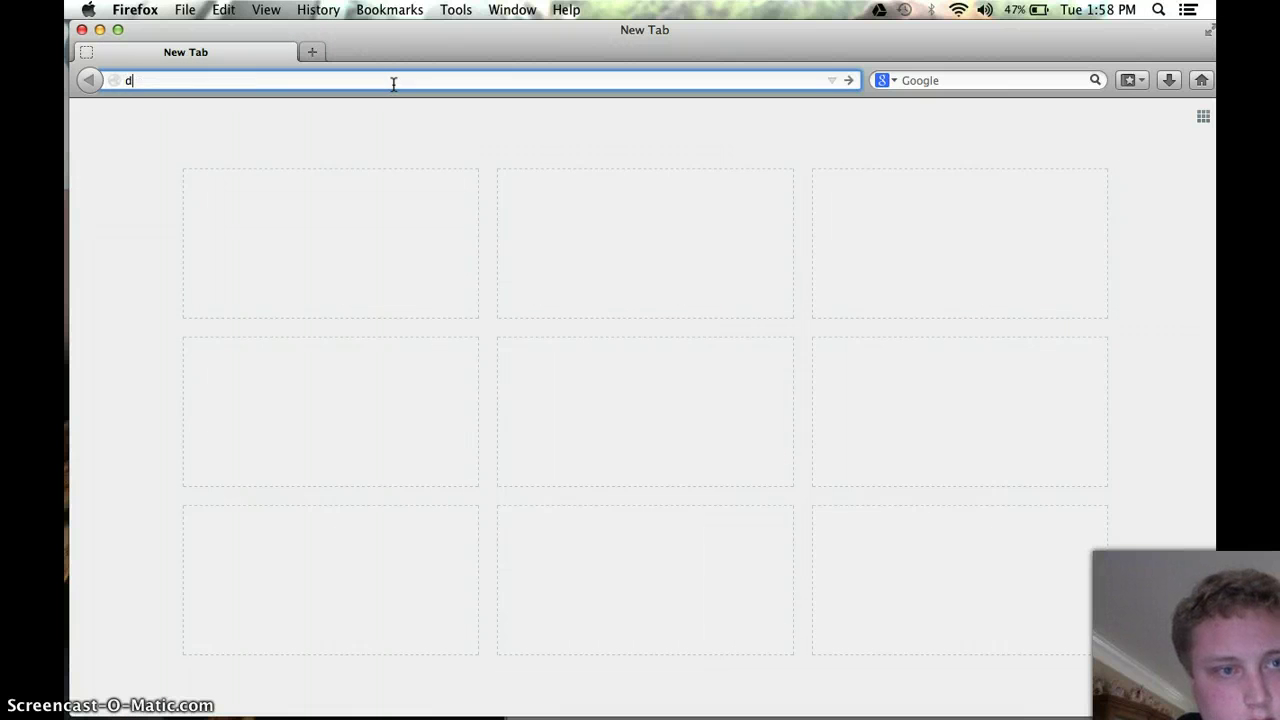
type("olphin emulator")
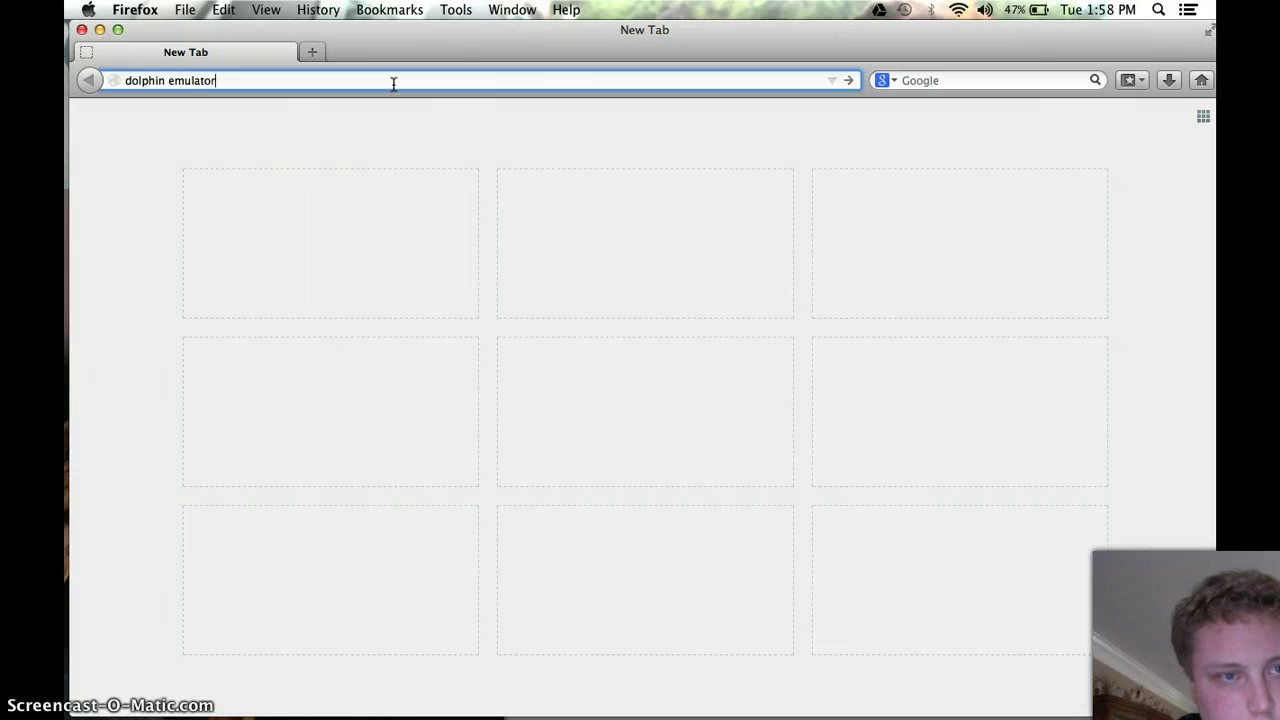
key("Return")
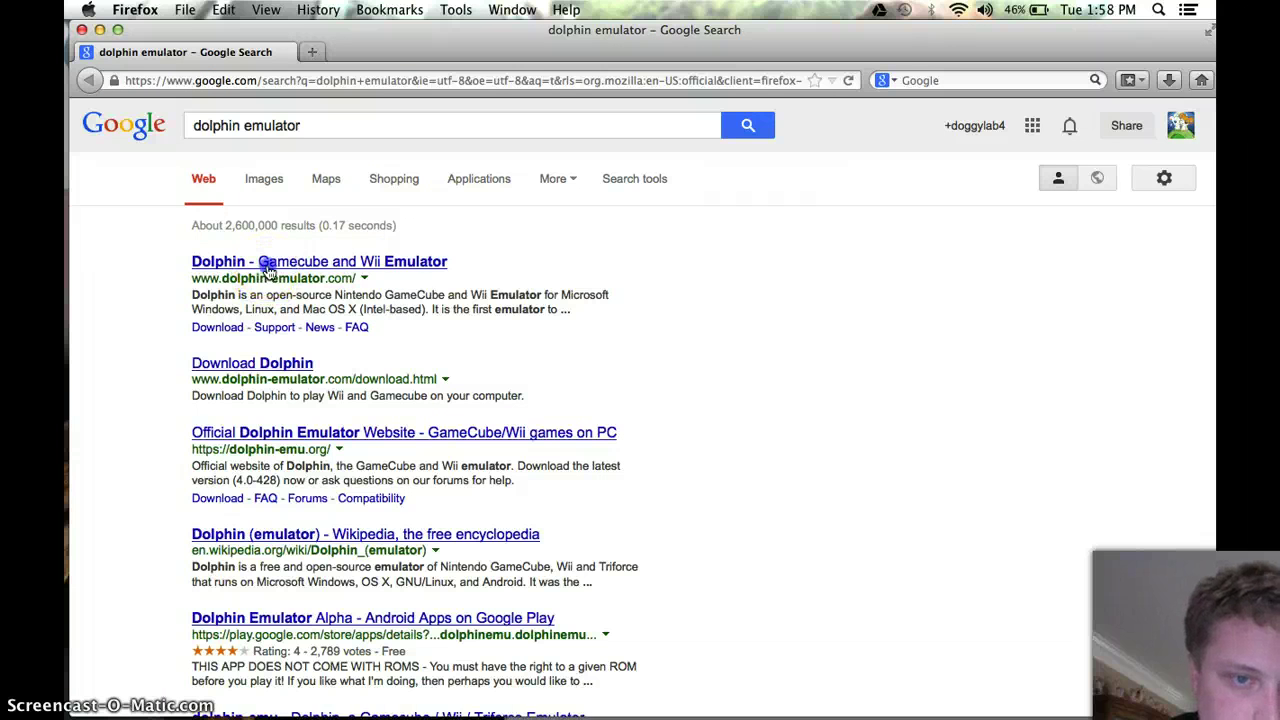
left_click(268, 264)
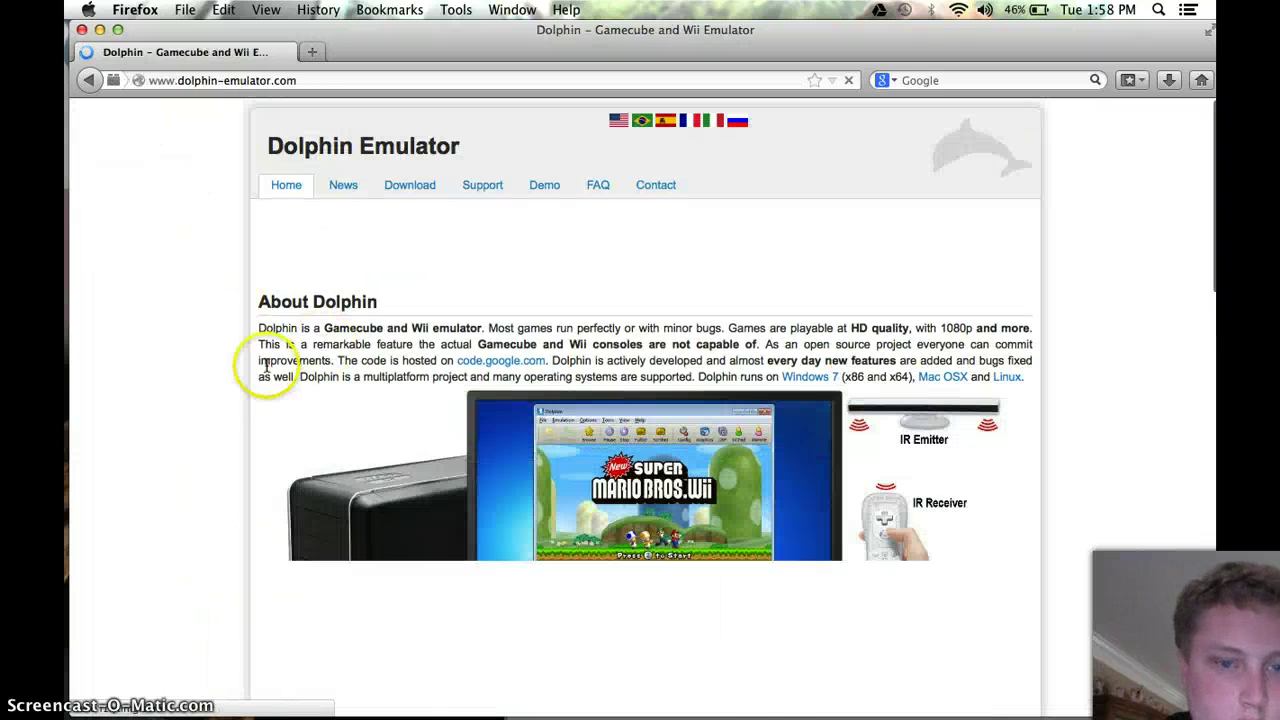
Scroll through the dolphin-emulator.com homepage to its Get It section and Download link
scroll(216, 495, "down", 5)
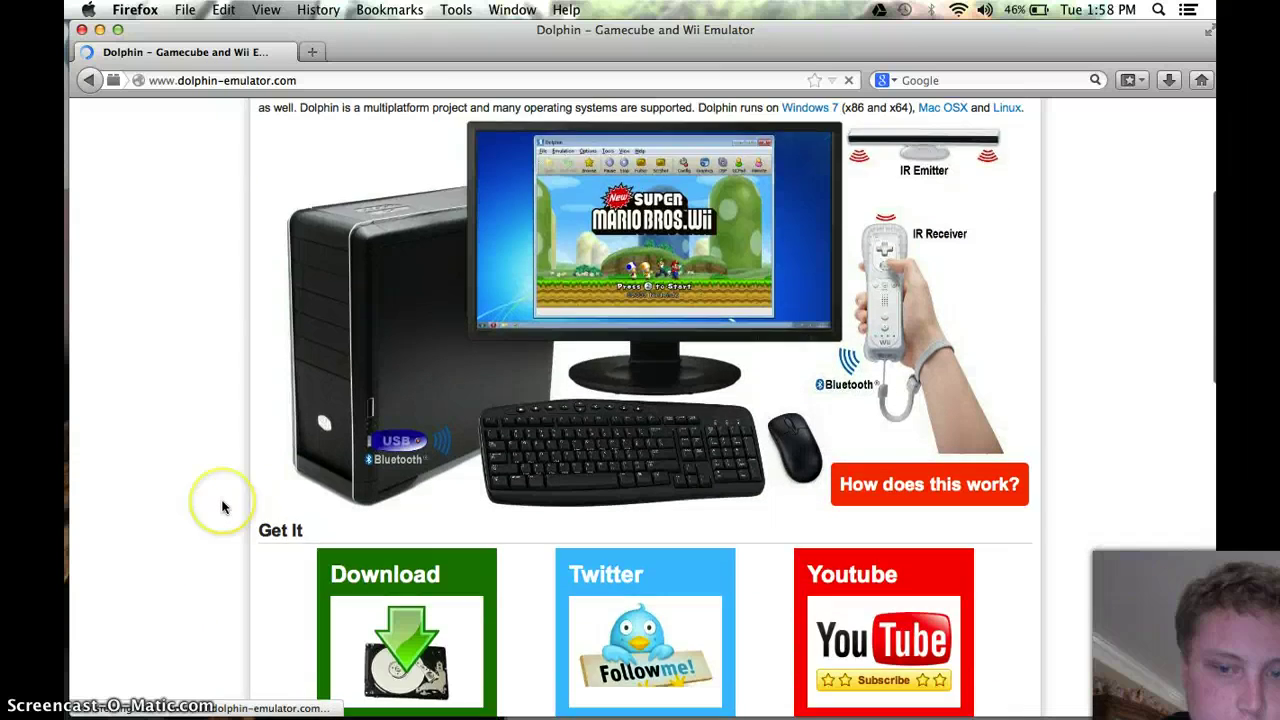
scroll(222, 507, "down", 5)
scroll(222, 507, "up", 3)
scroll(222, 507, "down", 3)
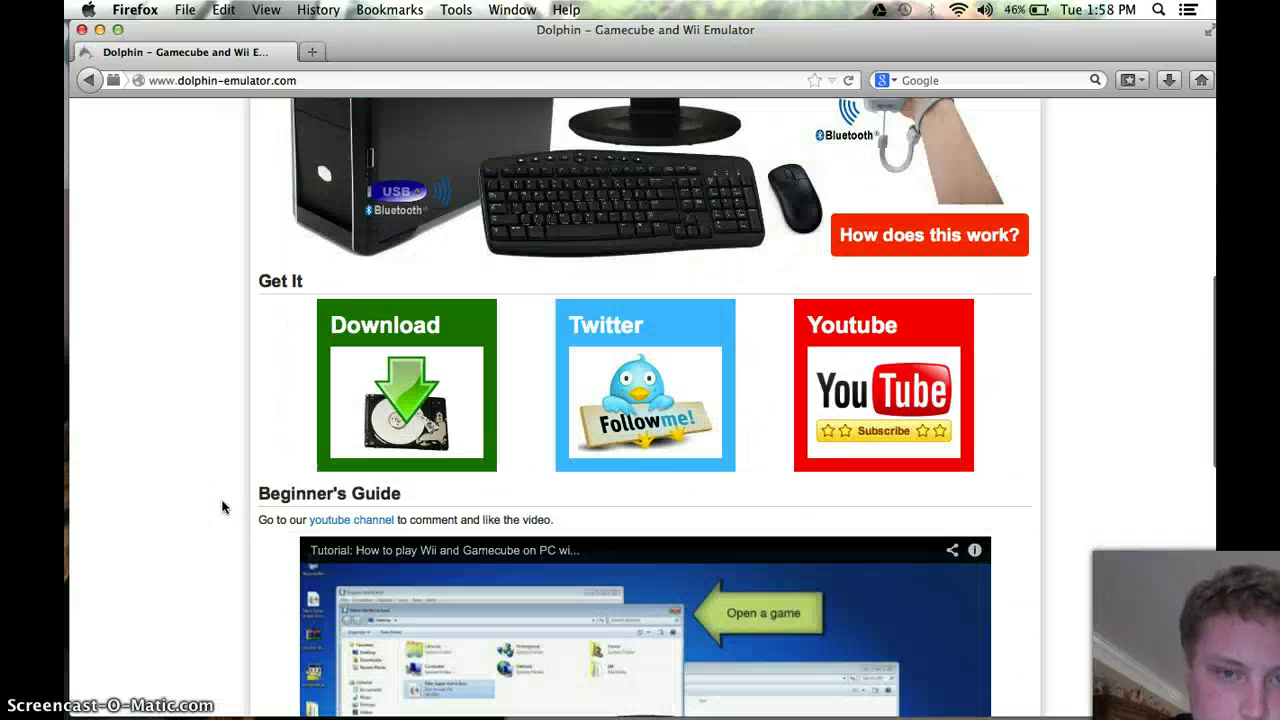
scroll(320, 508, "down", 2)
scroll(600, 600, "down", 5)
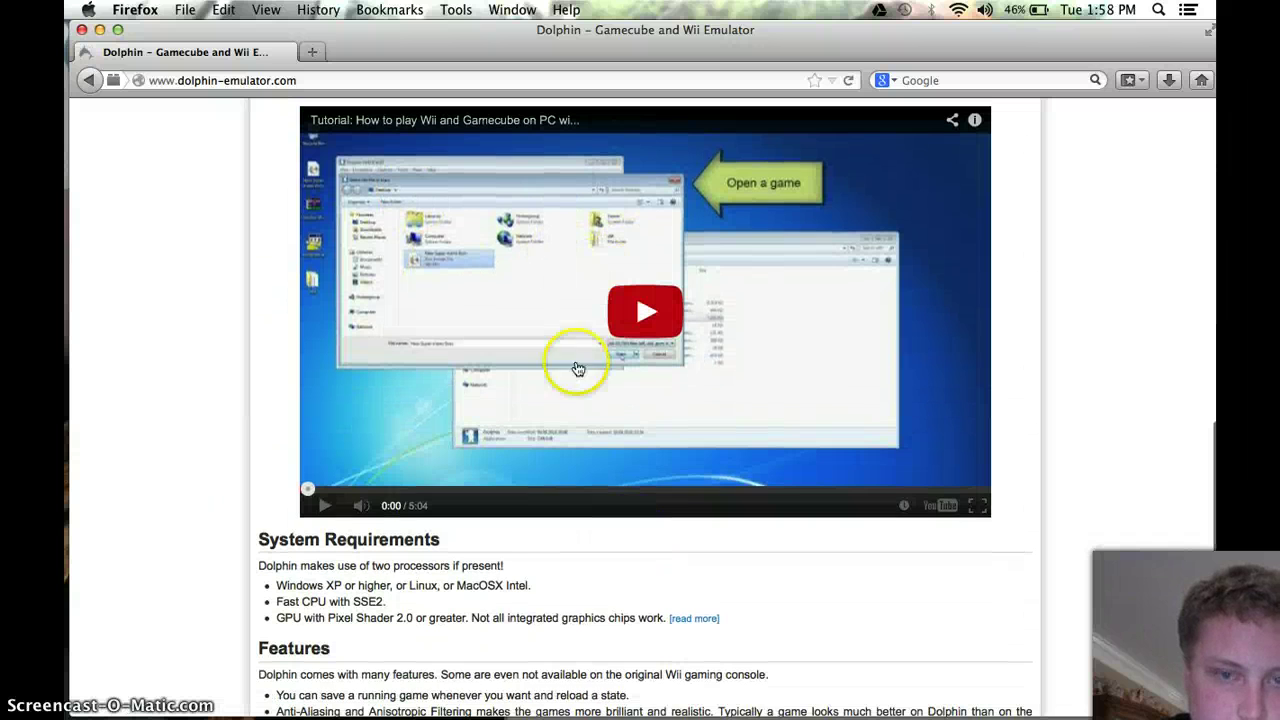
scroll(240, 309, "up", 1)
scroll(240, 311, "down", 5)
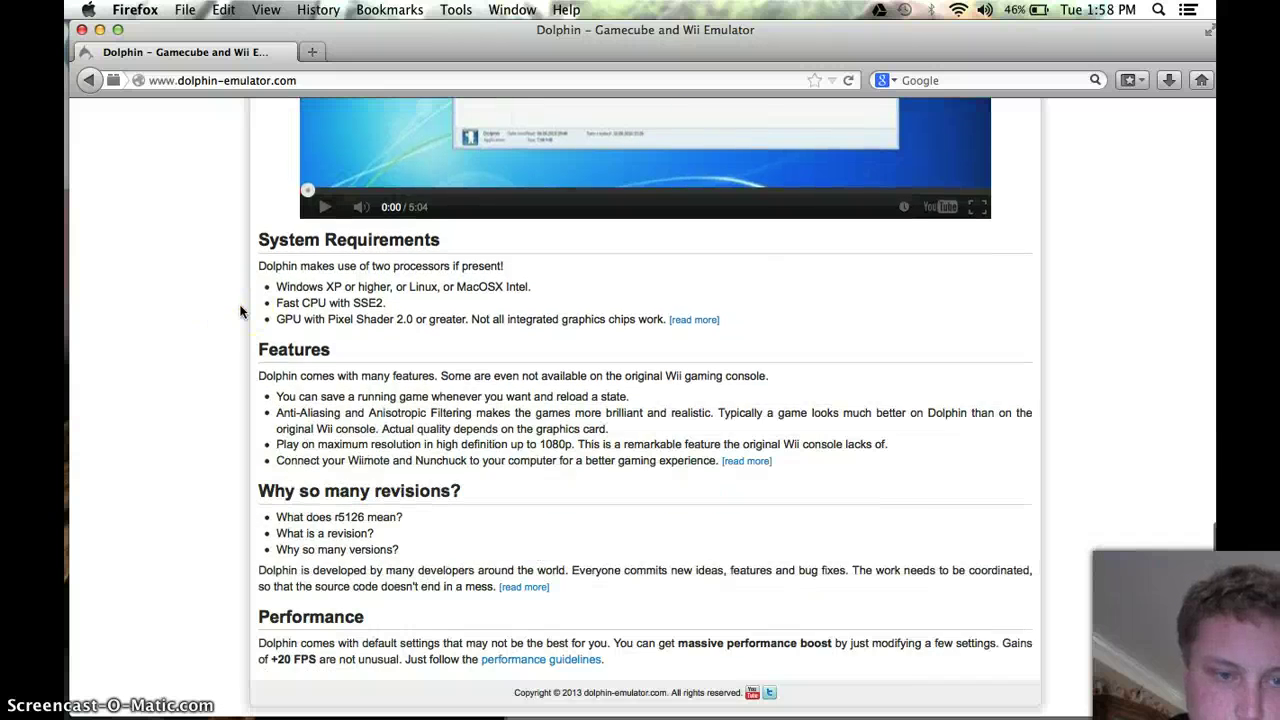
scroll(240, 311, "up", 10)
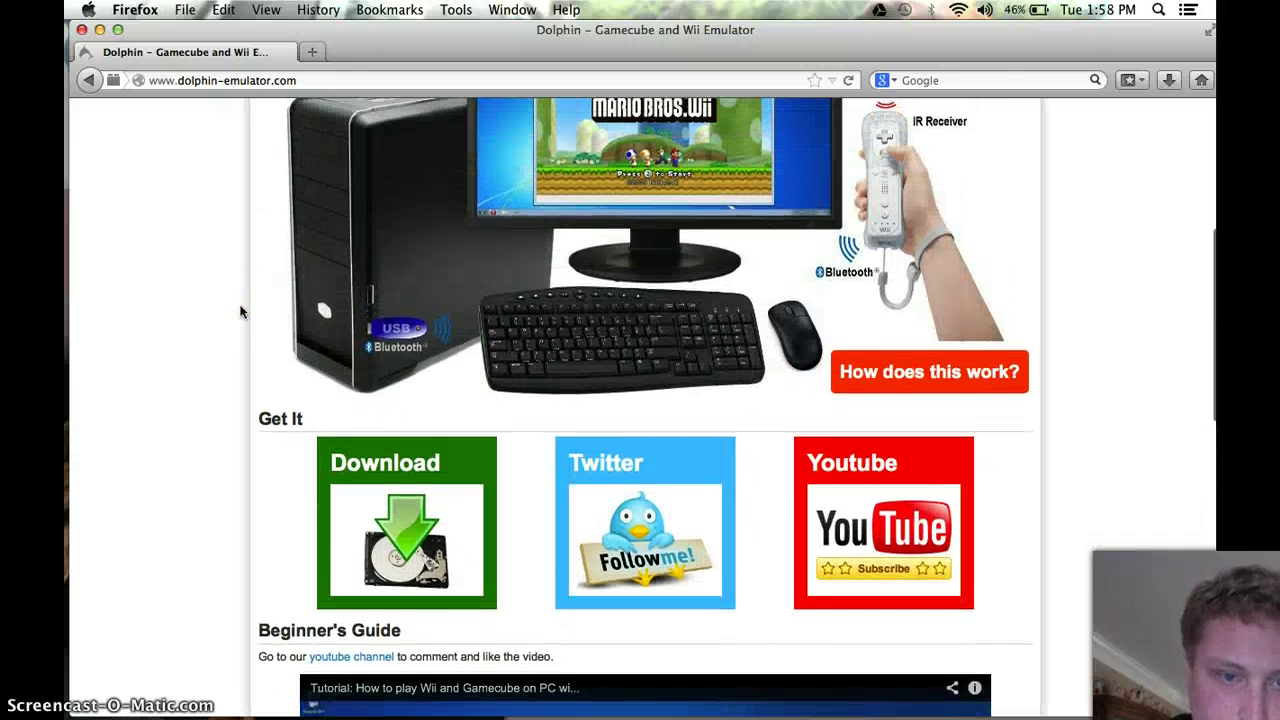
scroll(240, 311, "up", 3)
scroll(250, 315, "up", 1)
scroll(280, 360, "down", 2)
left_click(293, 388)
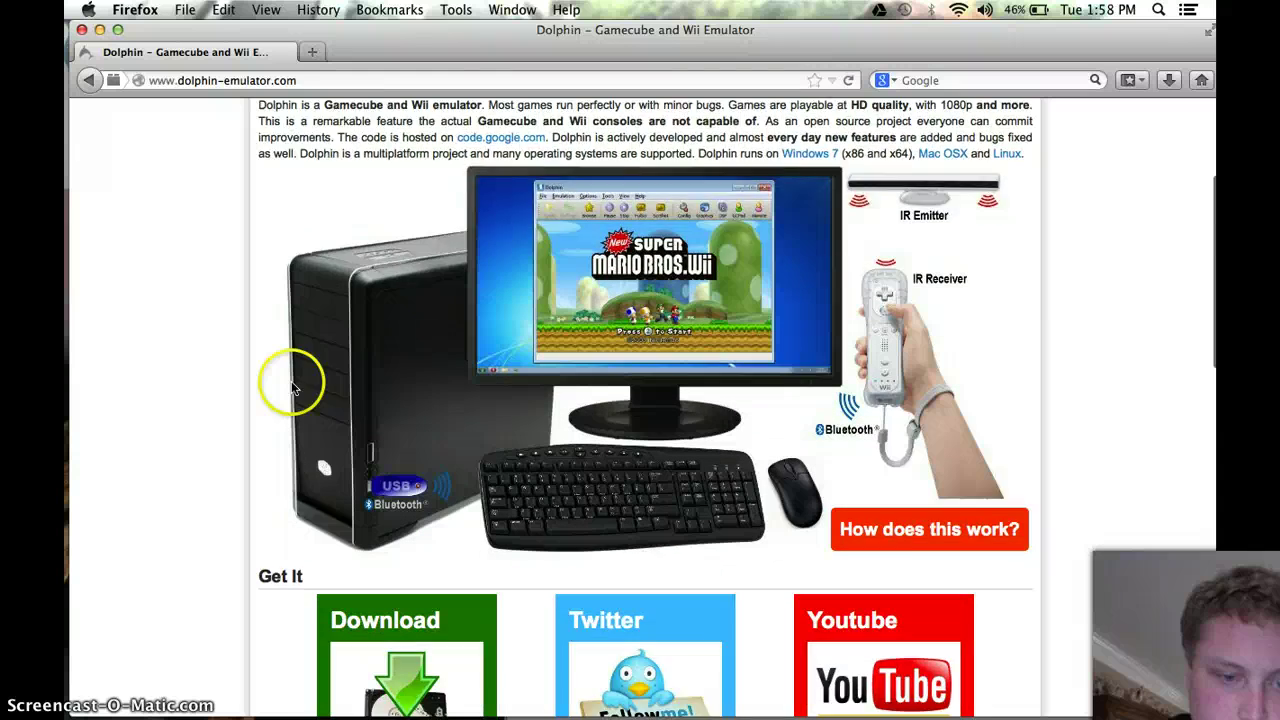
scroll(293, 388, "down", 4)
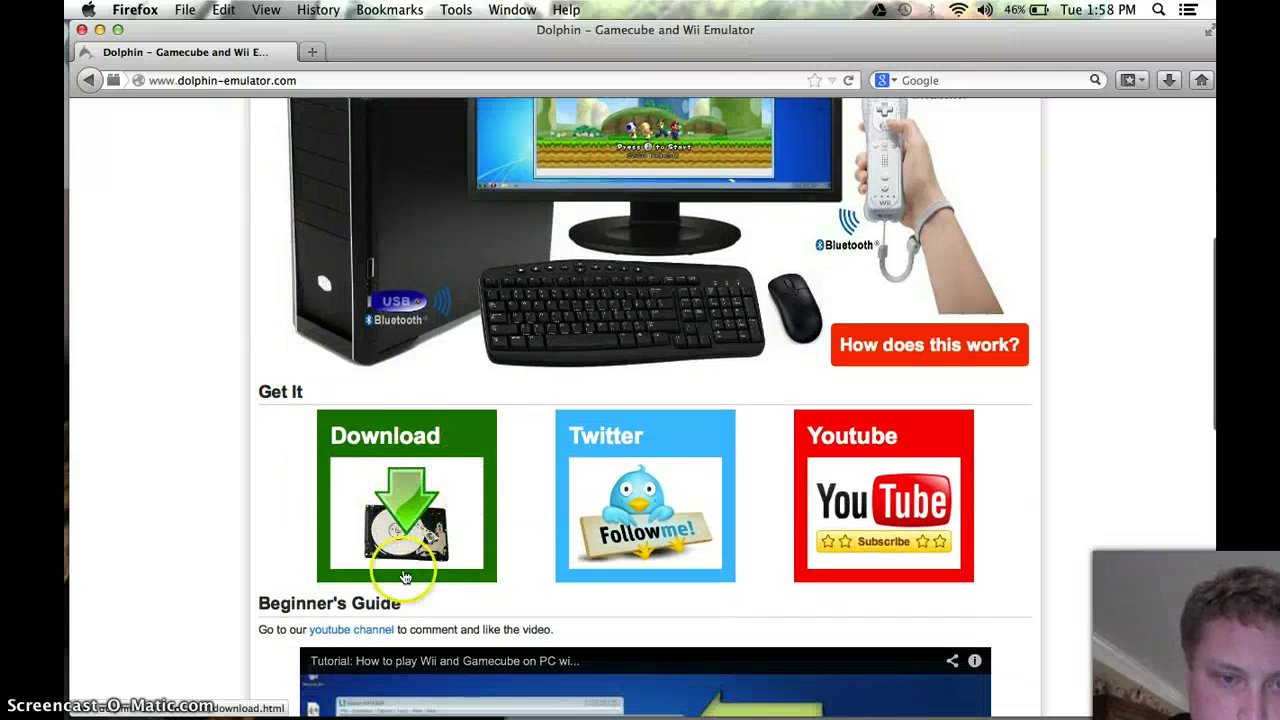
Open a new tab and load the Google homepage
left_click(313, 54)
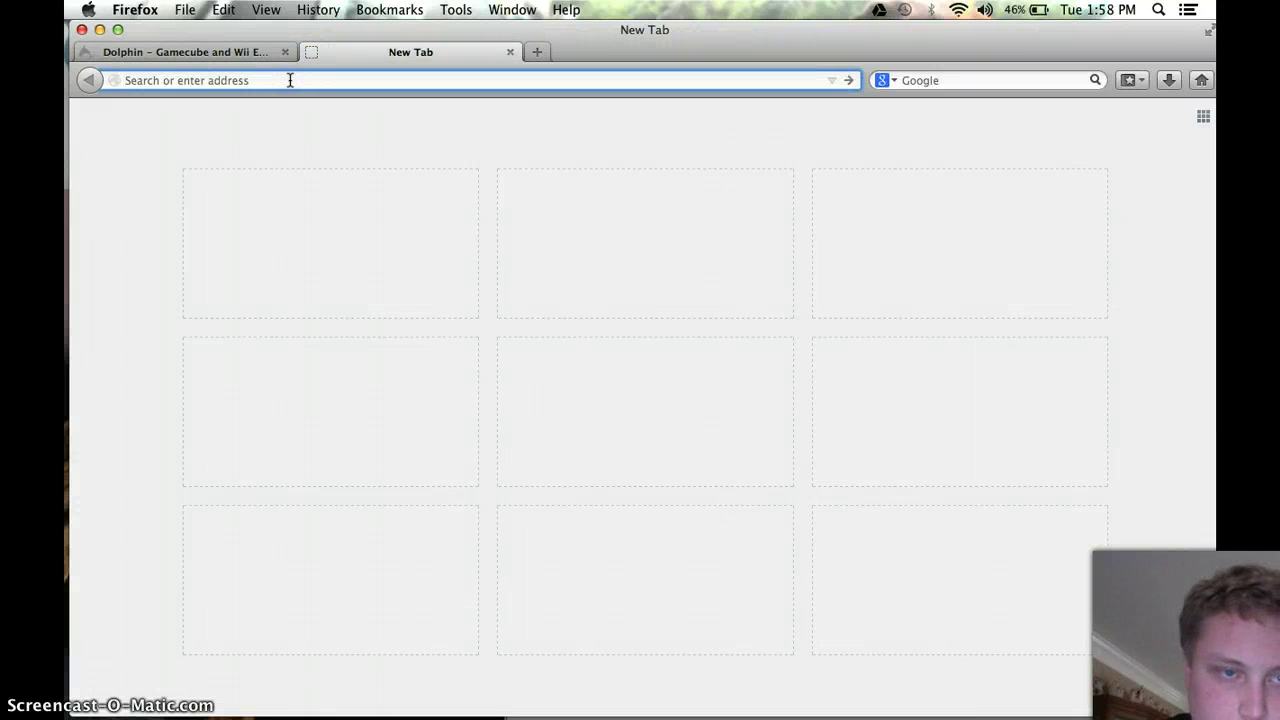
left_click(254, 52)
left_click(409, 52)
left_click(302, 79)
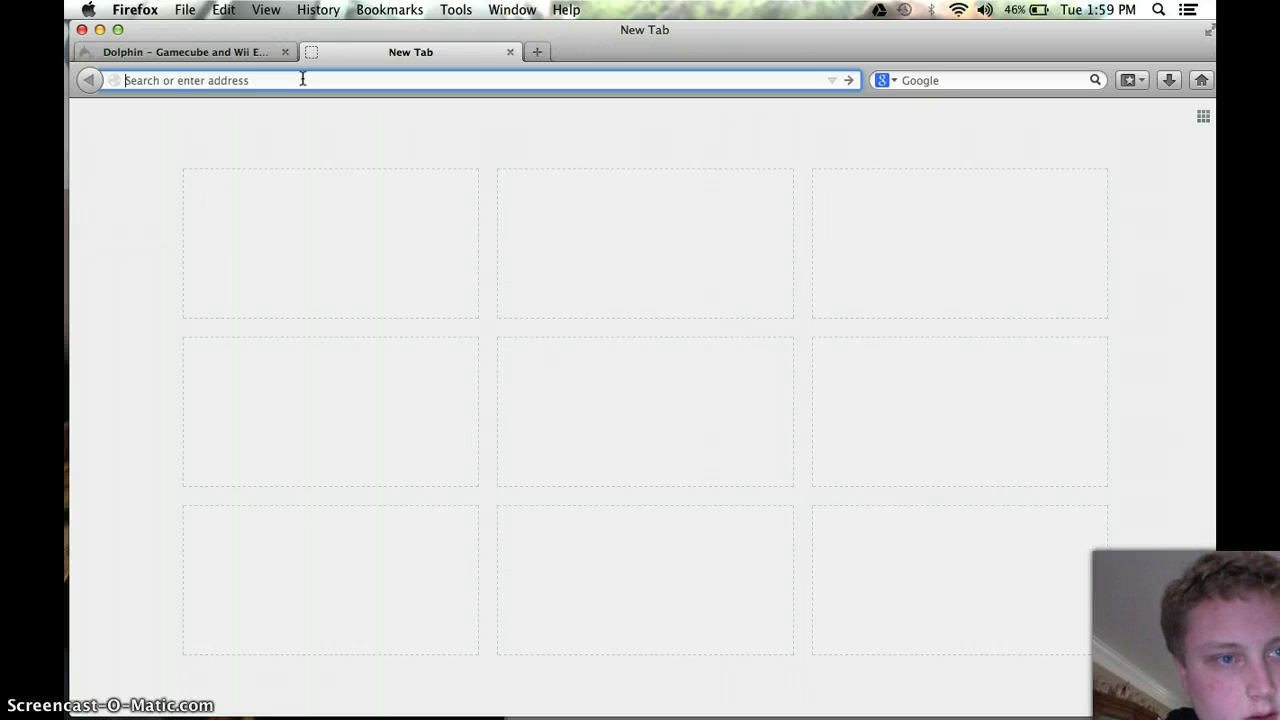
type("google")
key("Return")
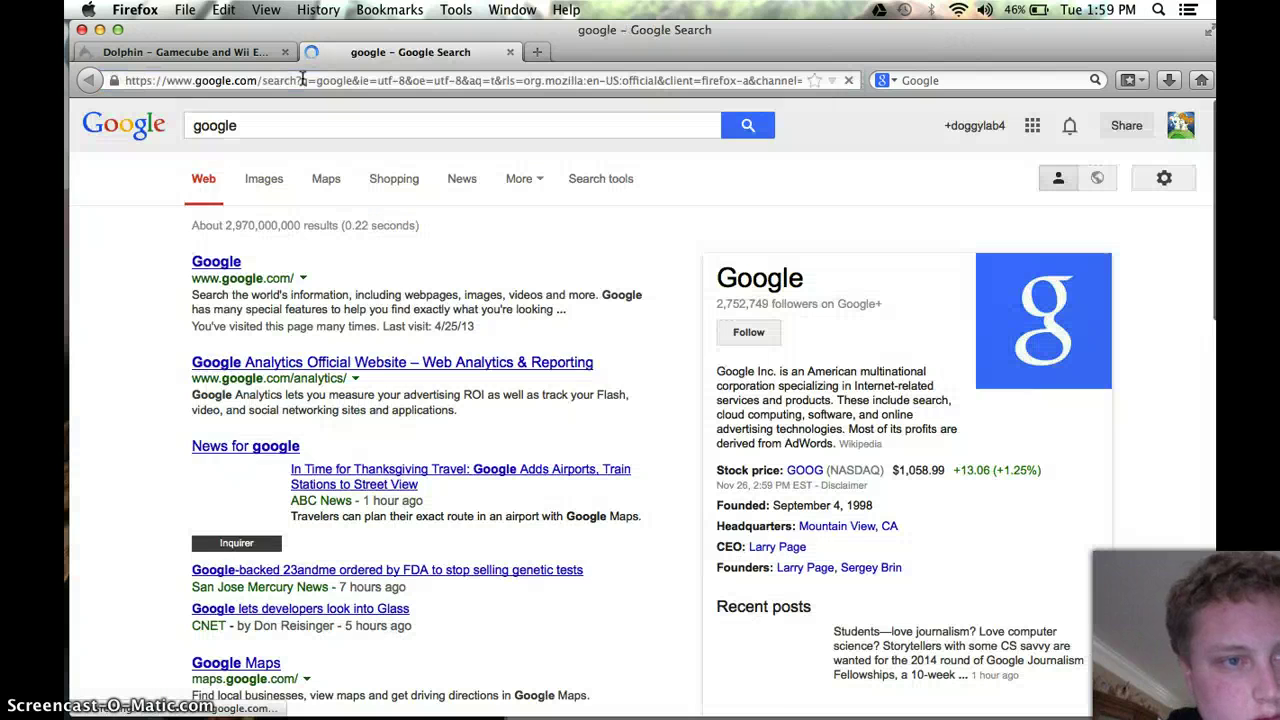
Search Google for 'animal crossing city folk iso' and scan the results
left_click(276, 118)
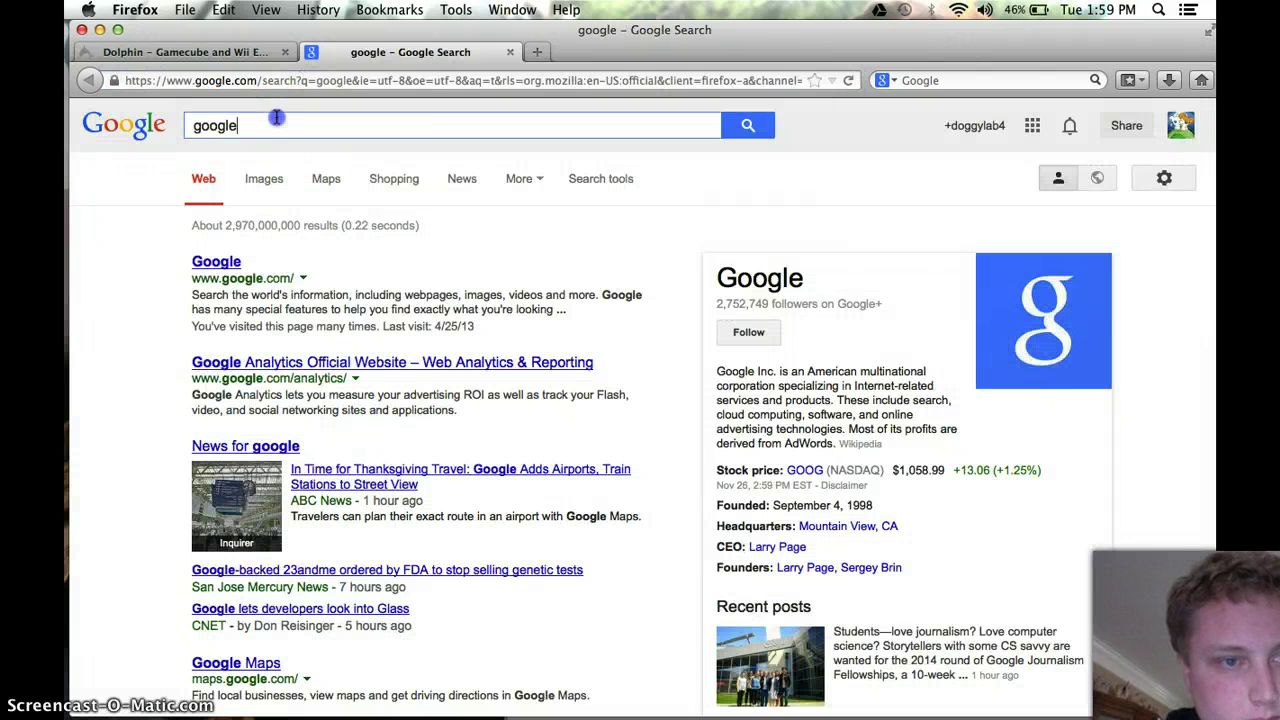
key("BackSpace")
type("a")
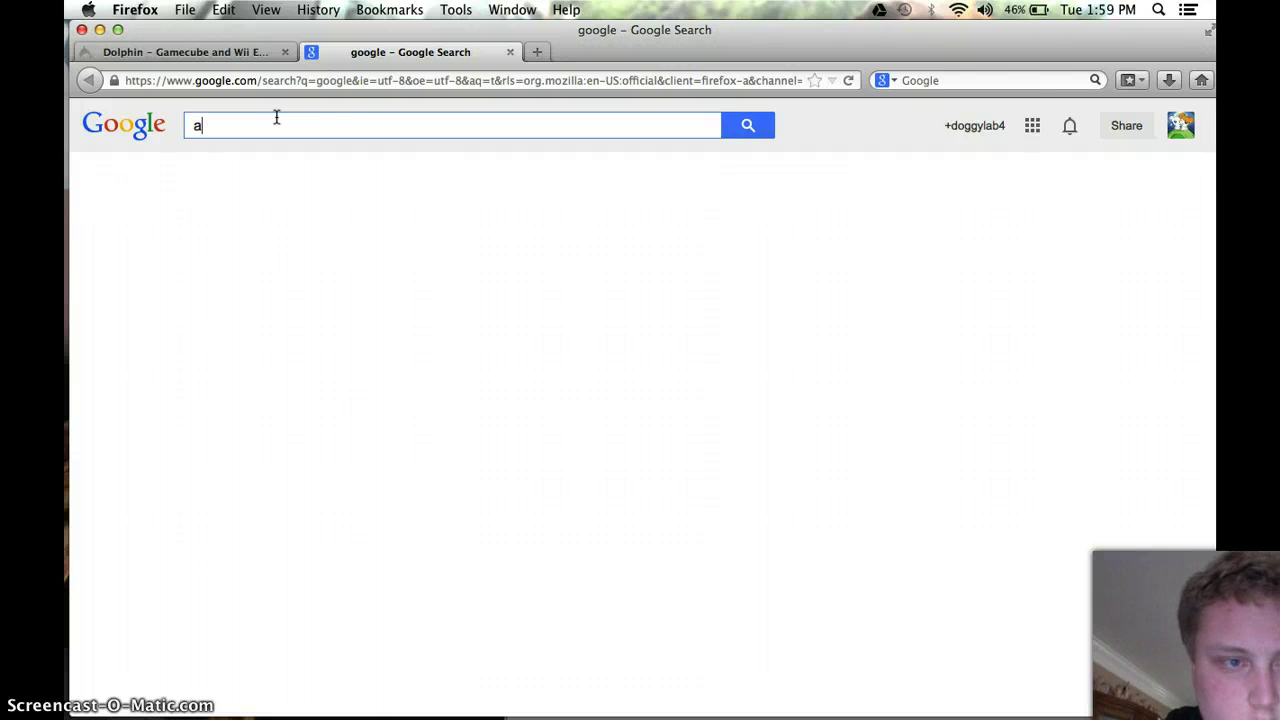
type("nimal cr")
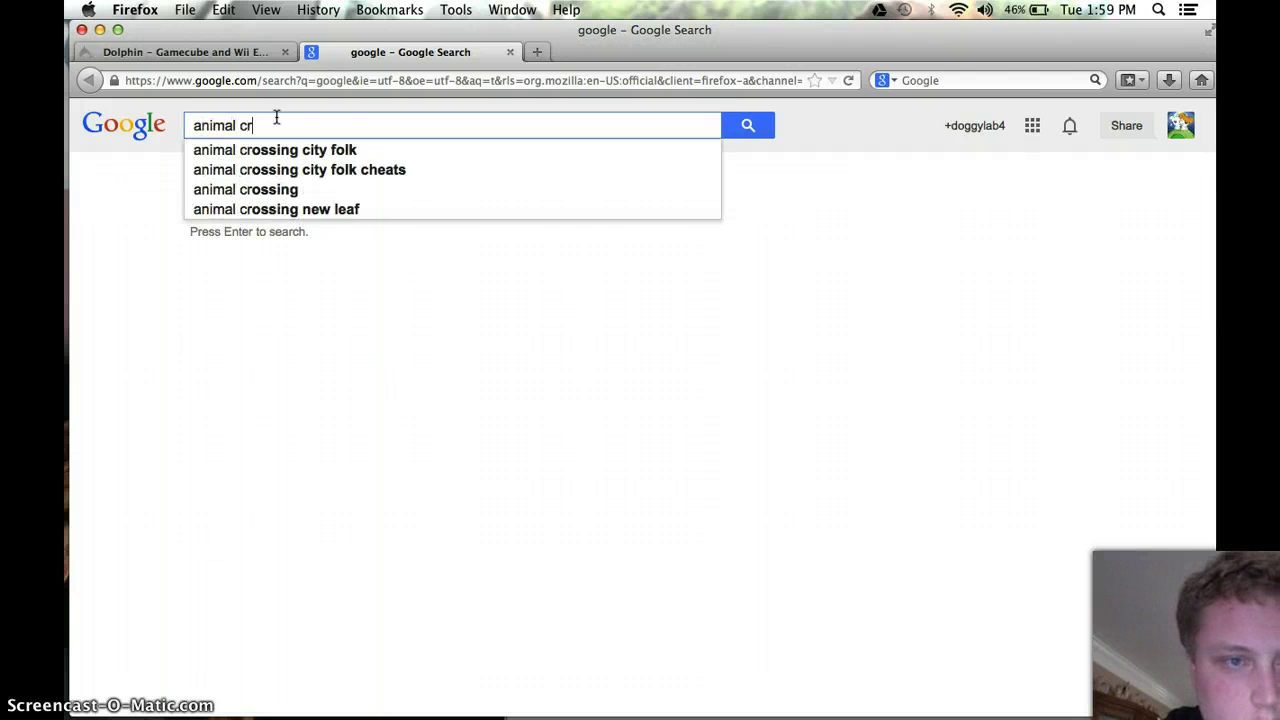
type("ossing ")
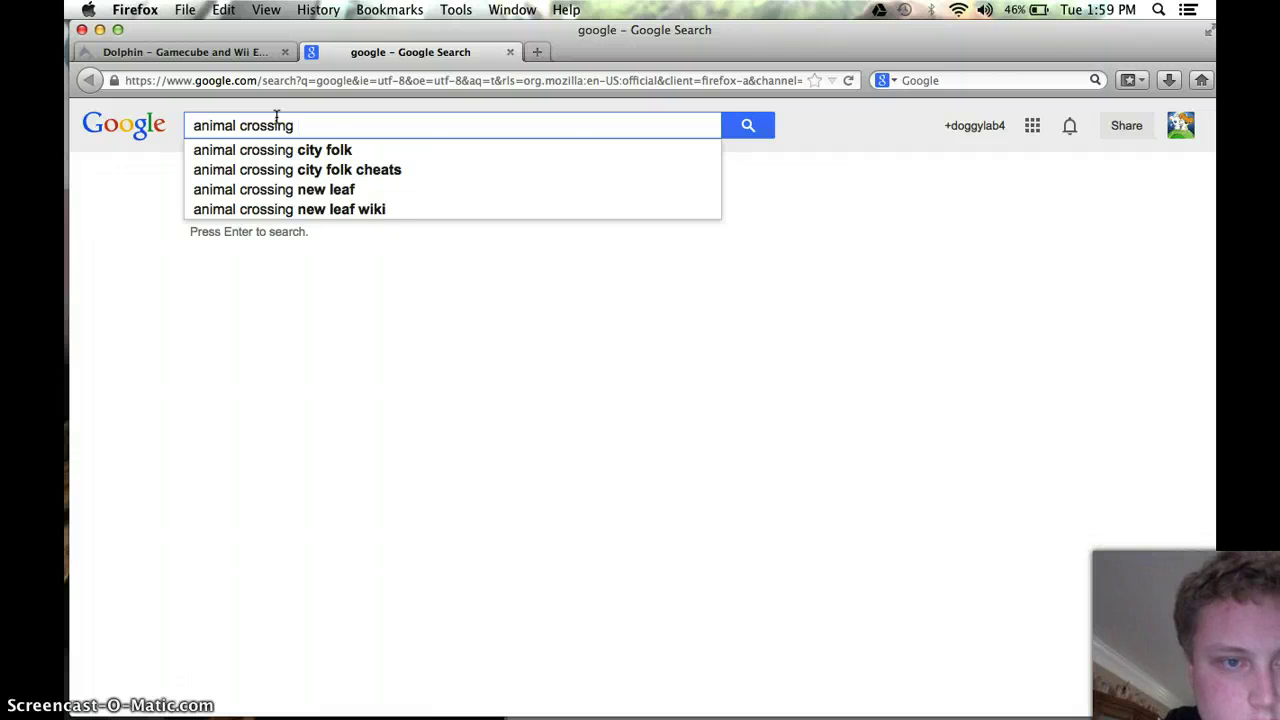
type("city f")
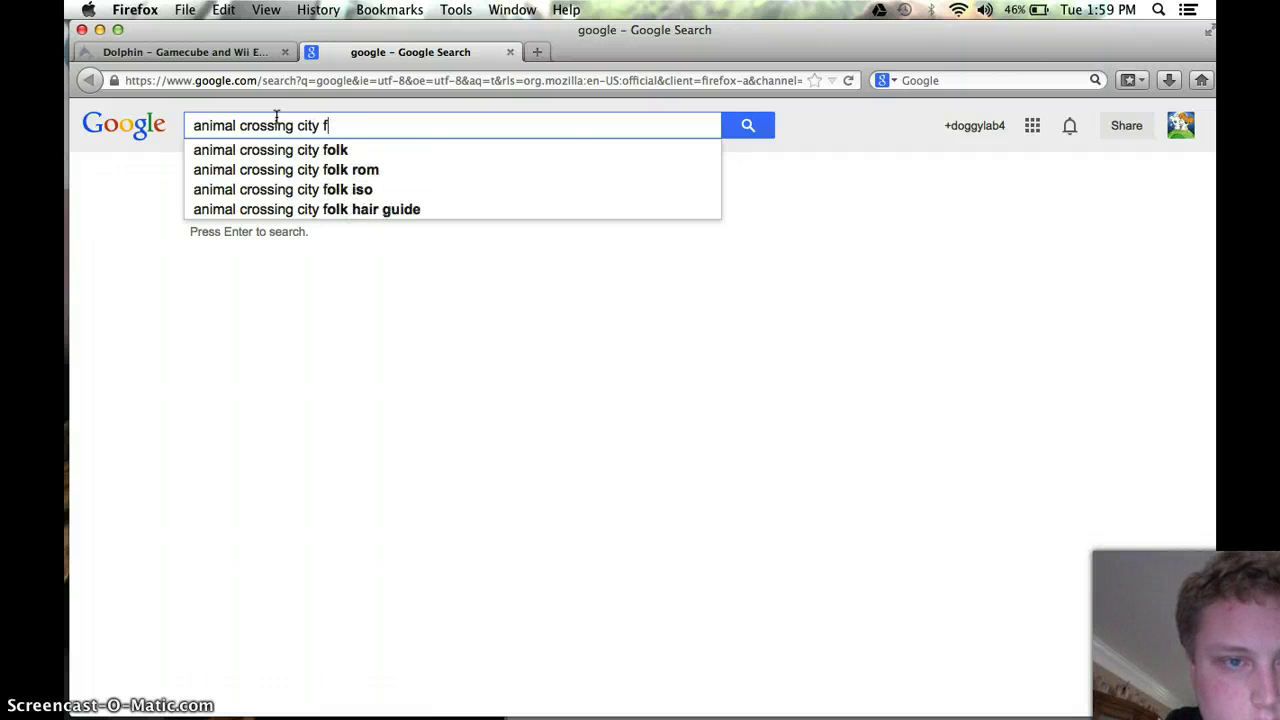
type("olk")
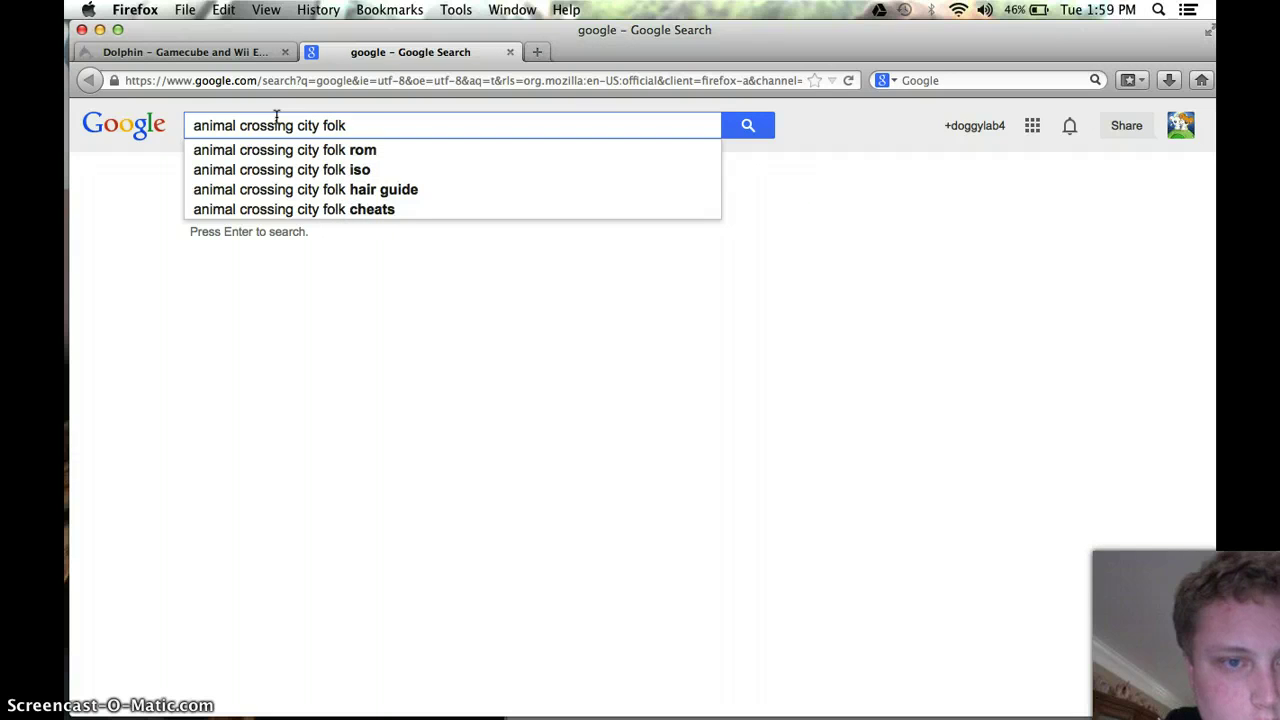
type(" iso")
key("Return")
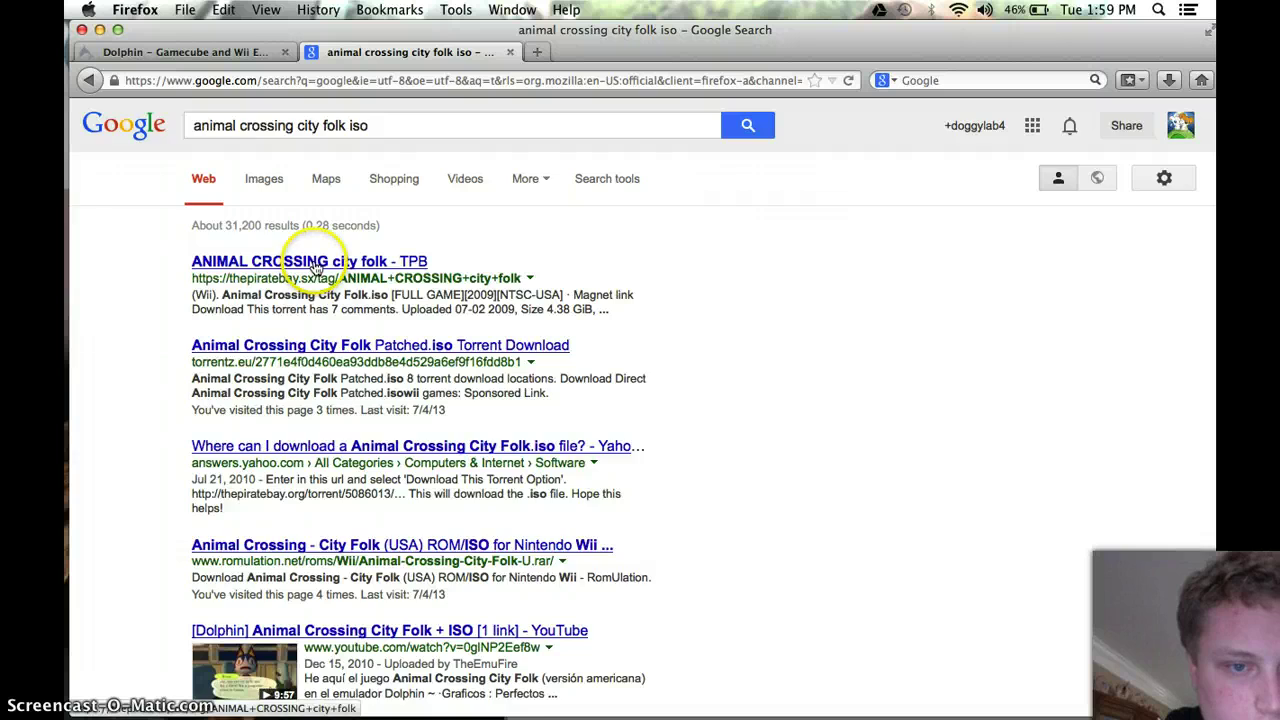
scroll(271, 350, "down", 5)
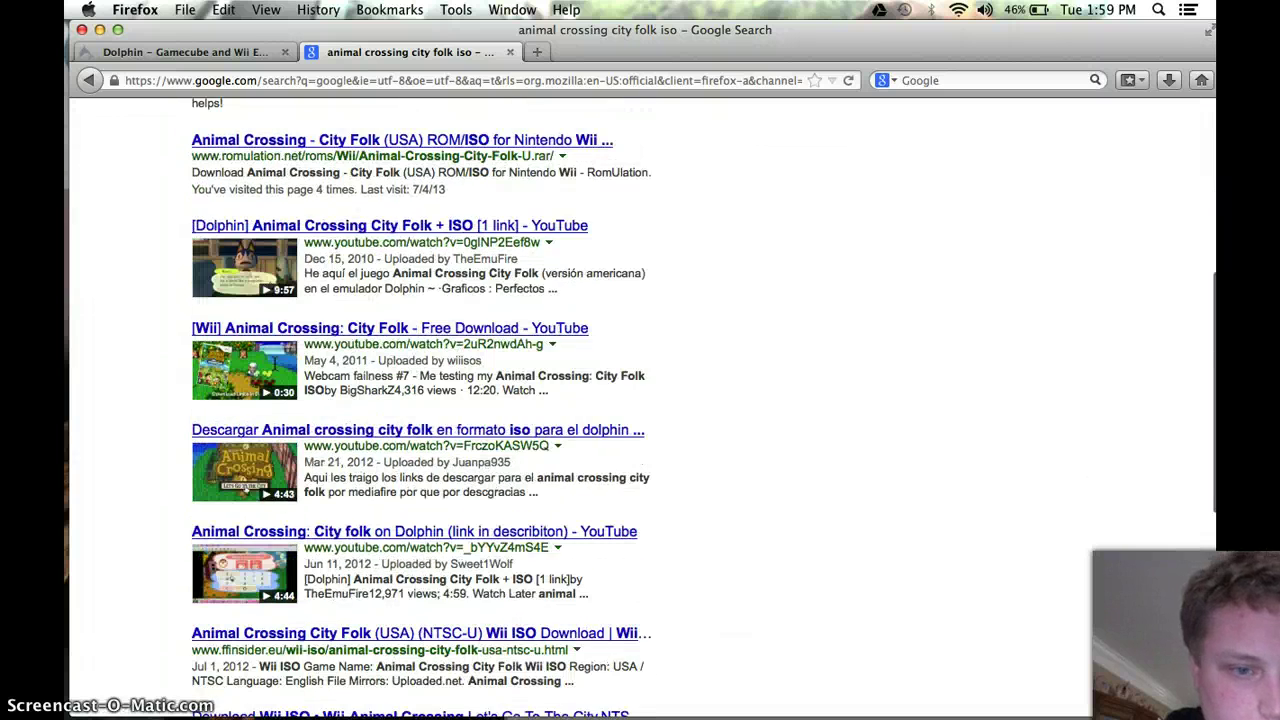
Open the 'ANIMAL CROSSING city folk - TPB' result and review its 324 MiB WBFS and 4.38 GiB ISO entries
scroll(329, 523, "up", 5)
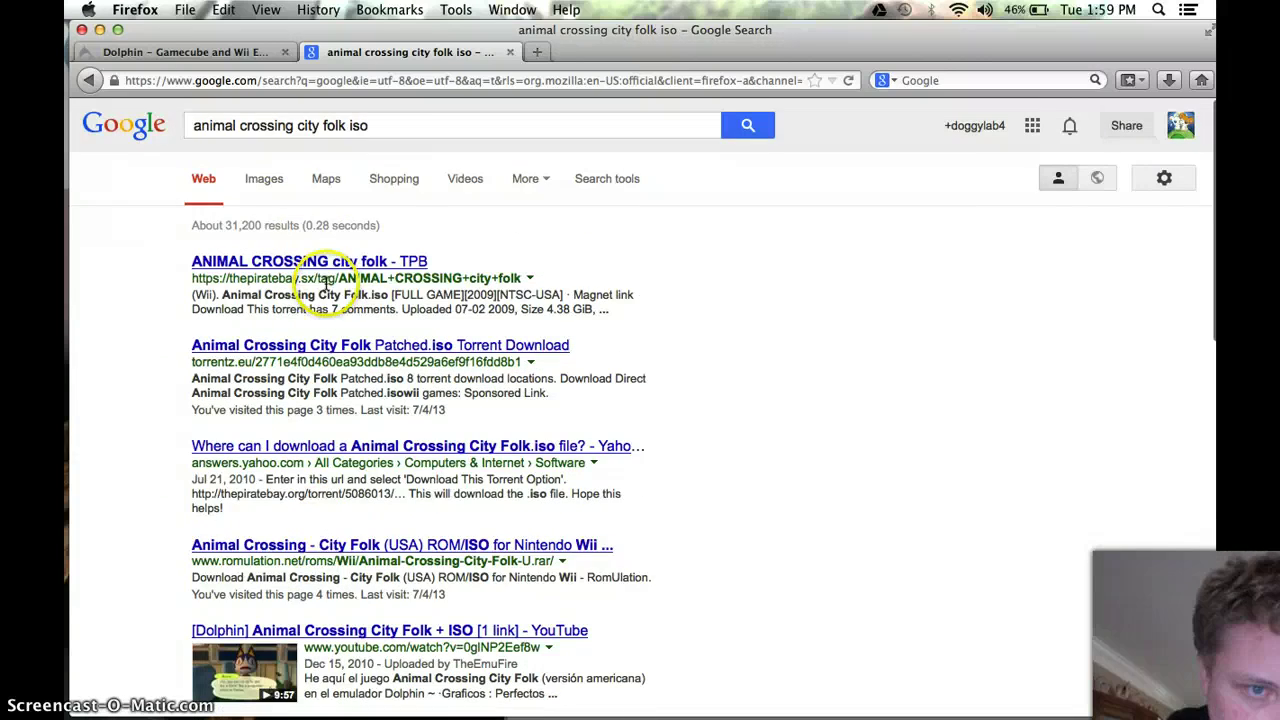
left_click(327, 263)
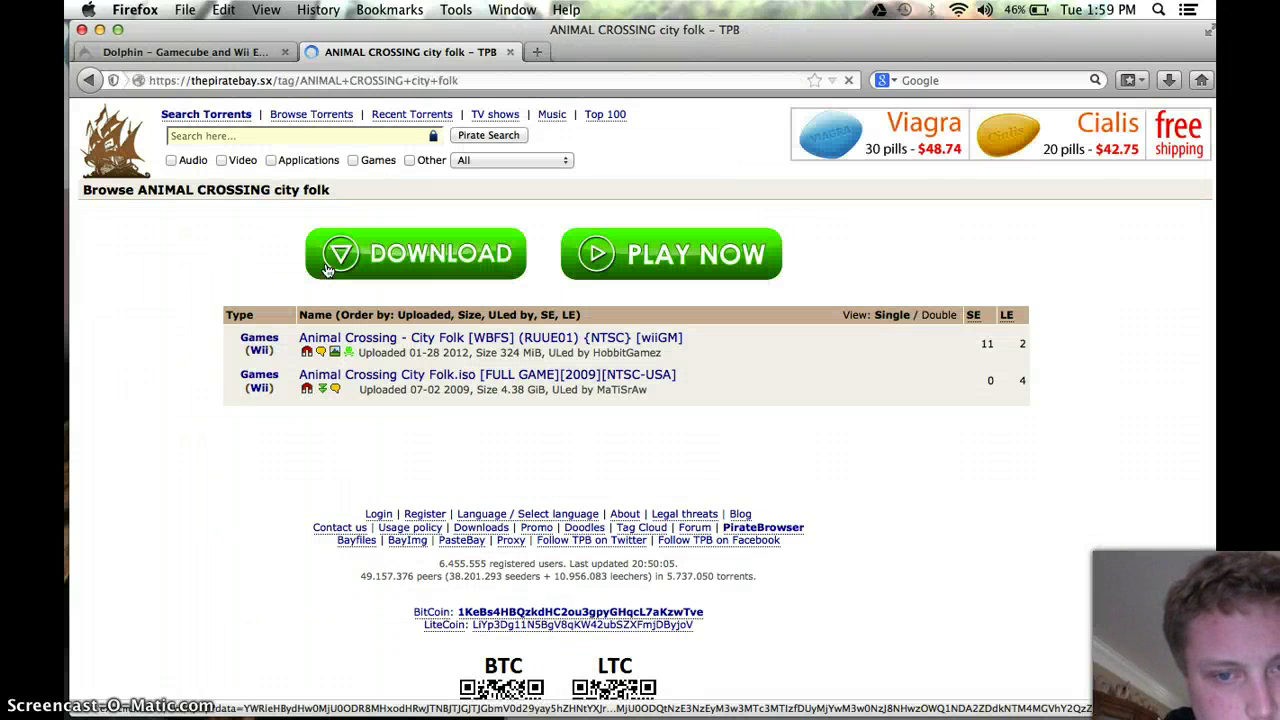
scroll(360, 480, "down", 3)
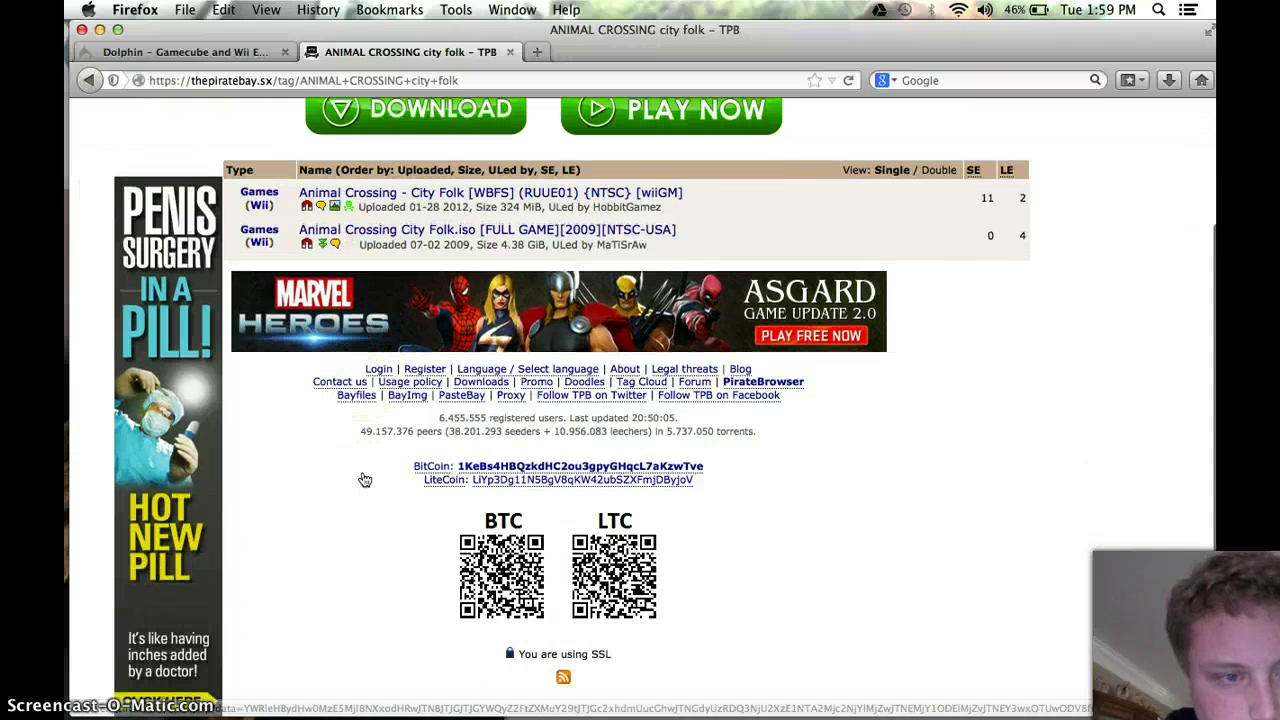
scroll(365, 480, "up", 3)
scroll(363, 477, "down", 3)
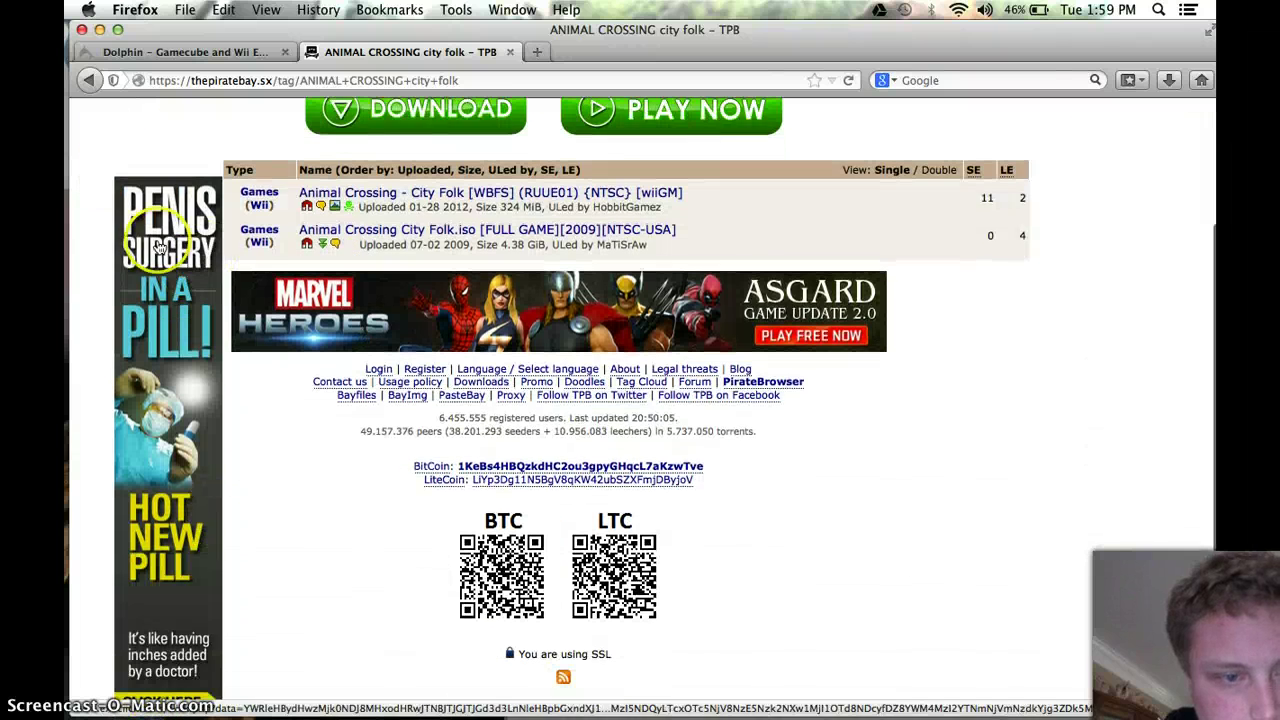
left_click(175, 290)
scroll(568, 420, "up", 3)
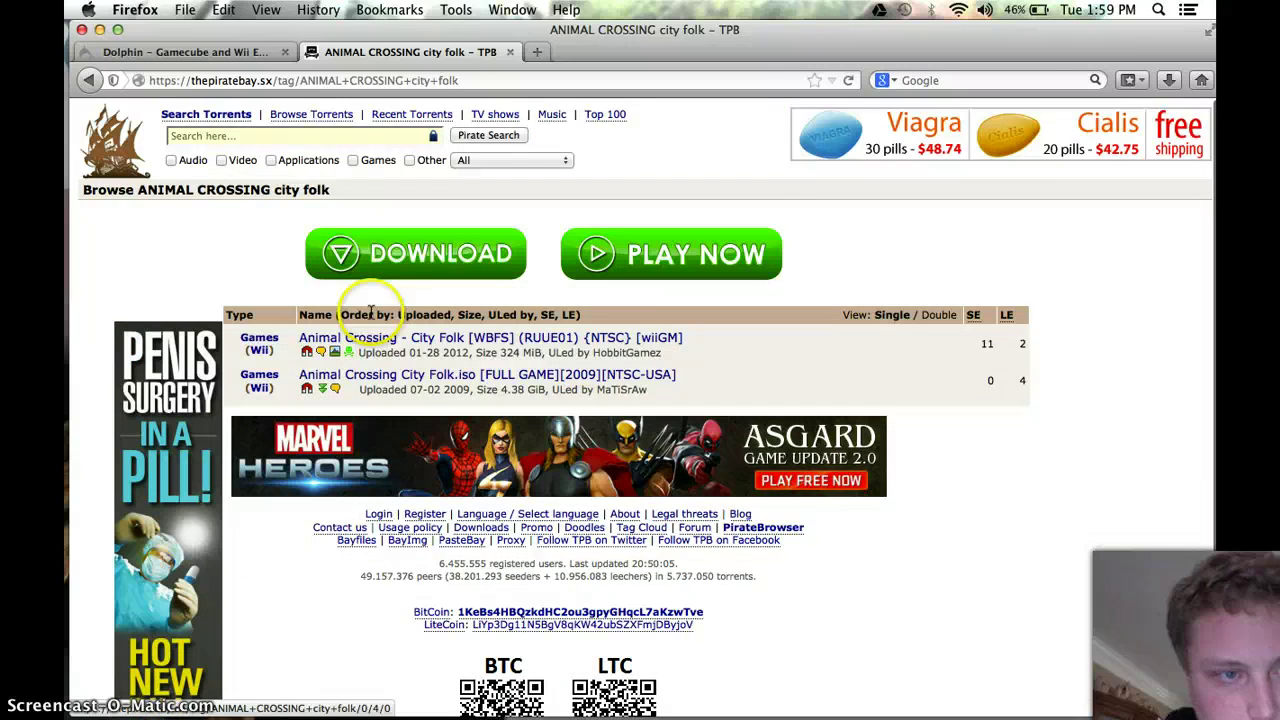
scroll(368, 314, "down", 3)
scroll(94, 200, "up", 3)
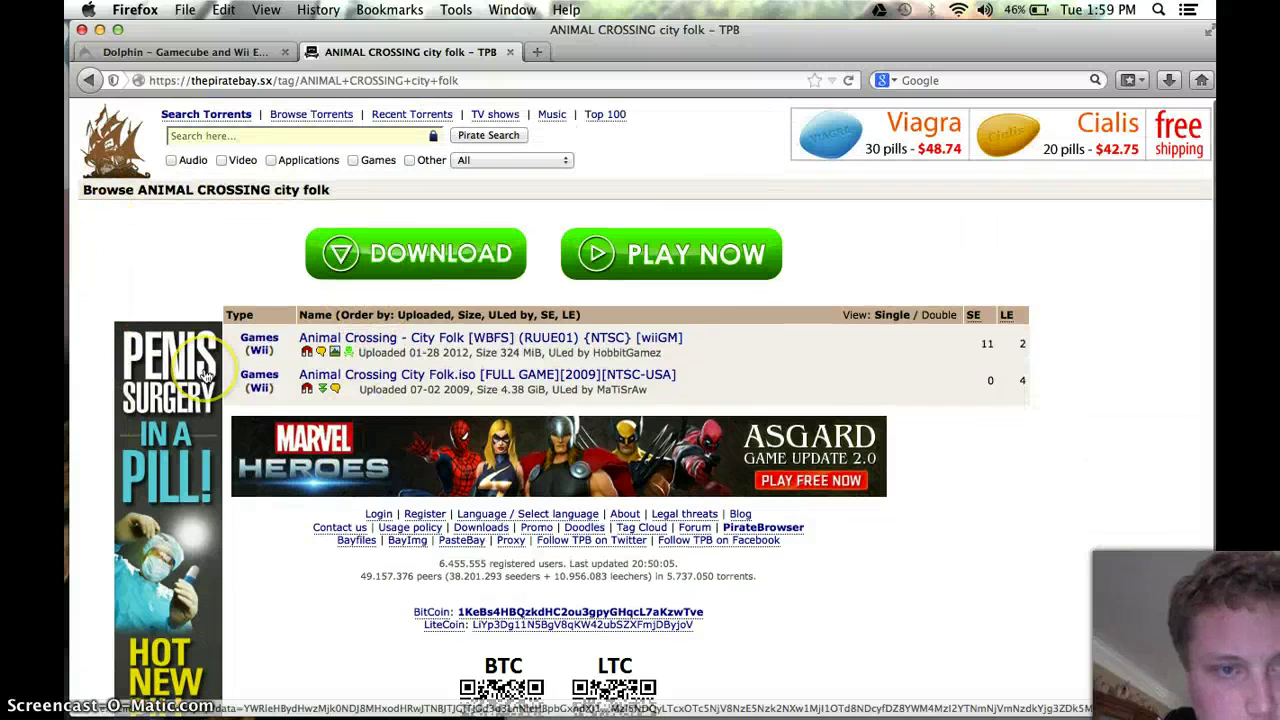
scroll(205, 375, "down", 1)
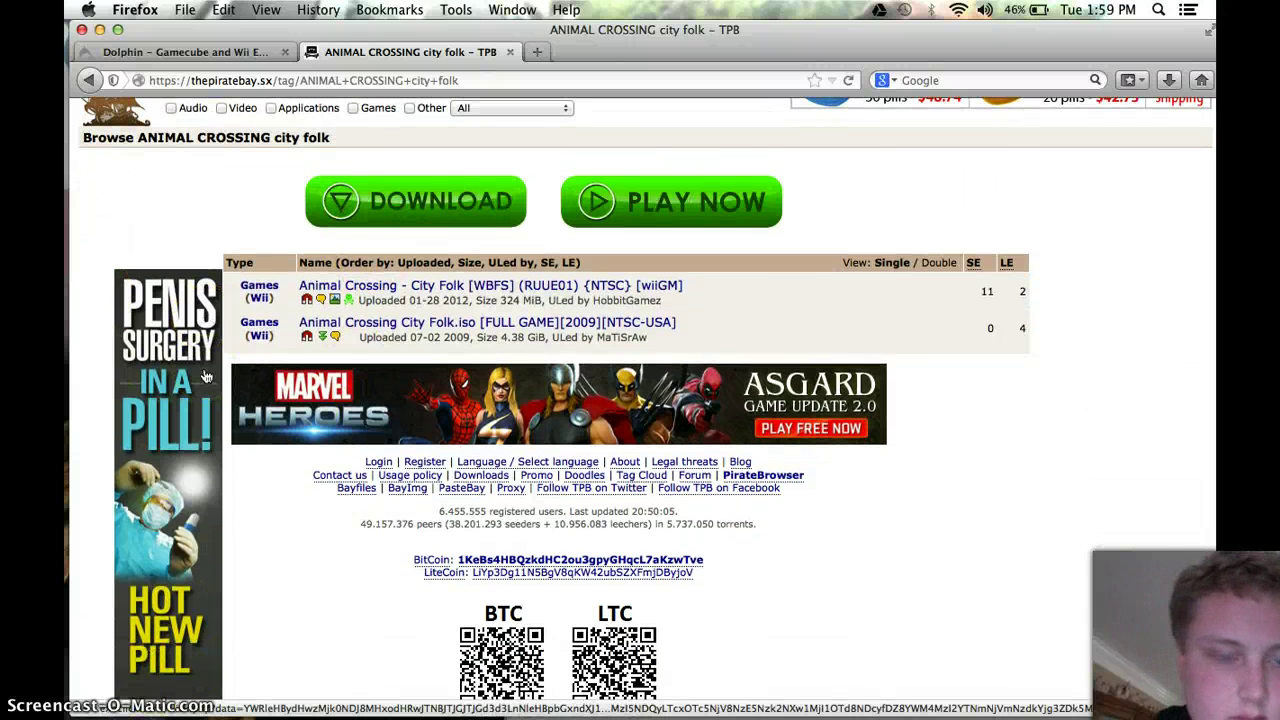
scroll(205, 375, "down", 1)
scroll(410, 323, "up", 2)
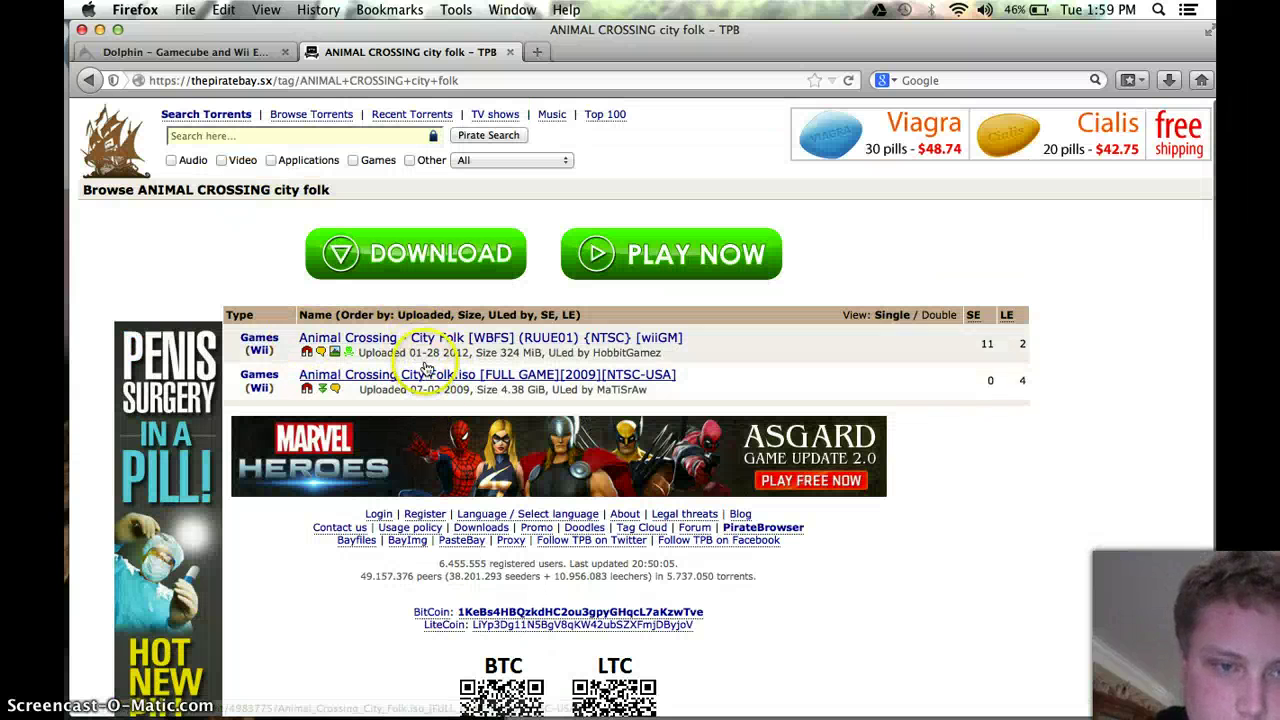
Open 'Animal Crossing - City Folk [WBFS]' and scroll its description and comments, then back up
left_click(424, 343)
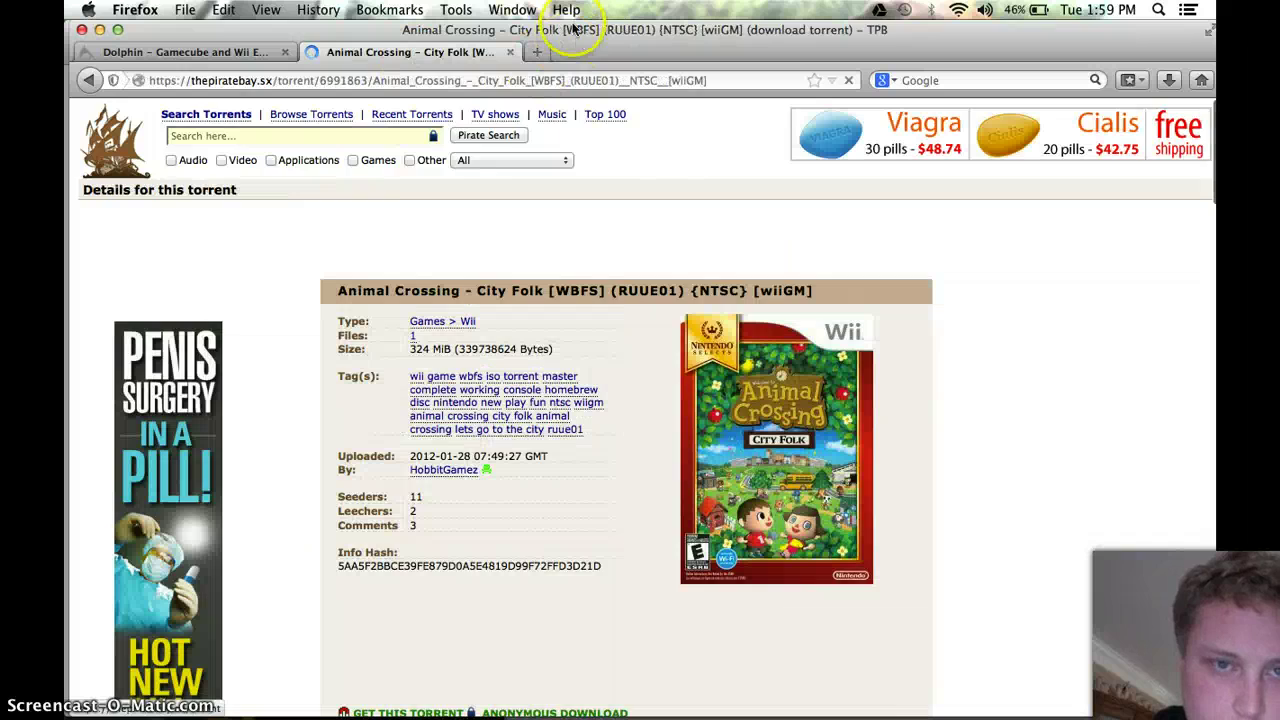
scroll(268, 478, "down", 5)
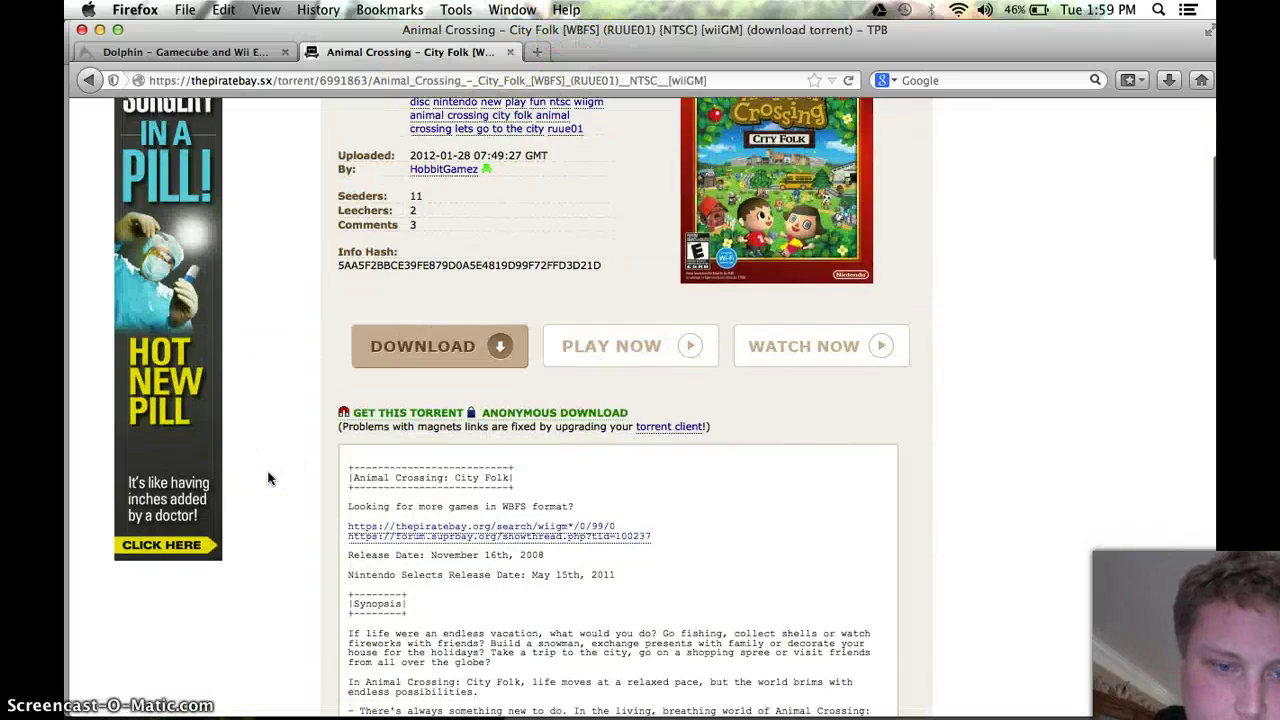
scroll(268, 478, "down", 15)
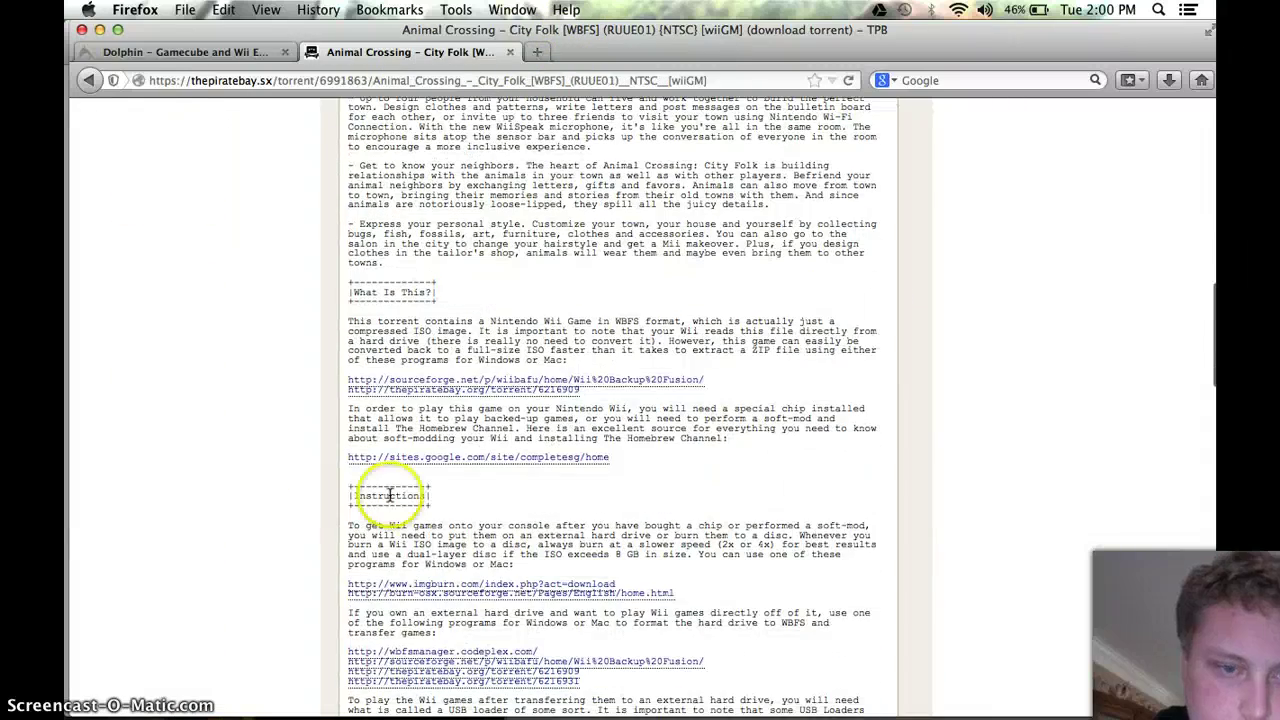
scroll(280, 342, "down", 10)
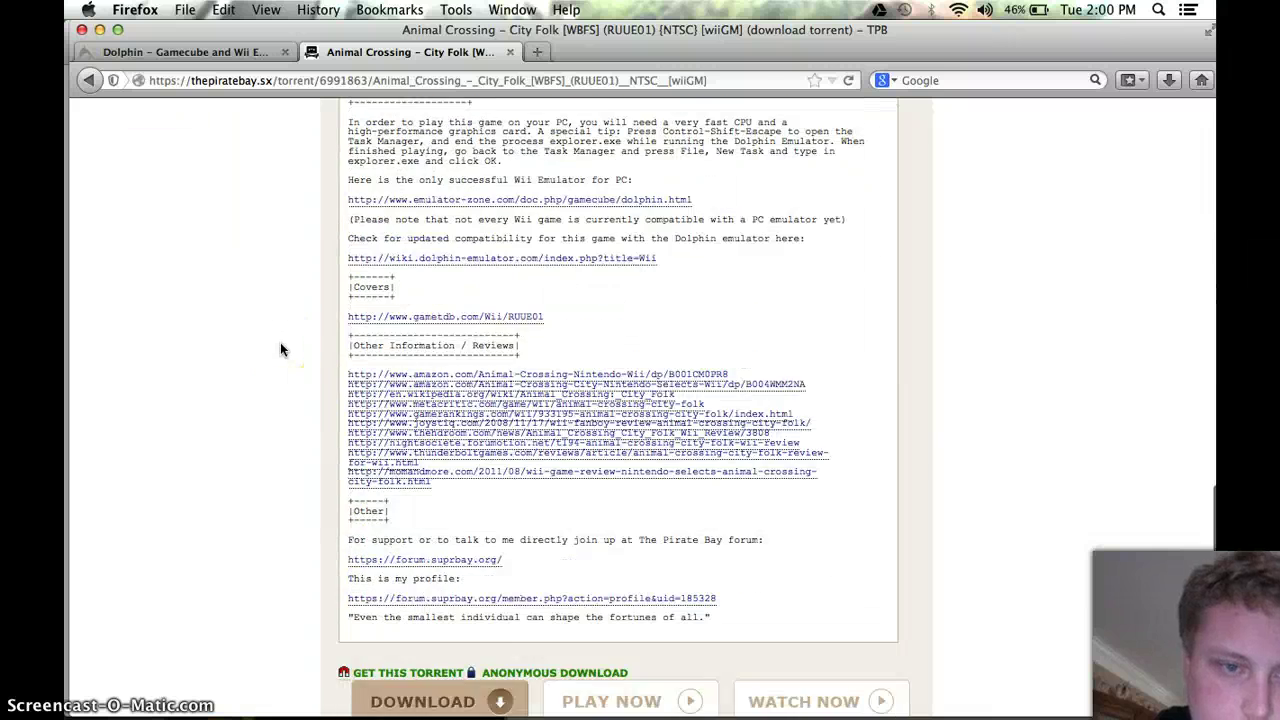
scroll(280, 349, "down", 8)
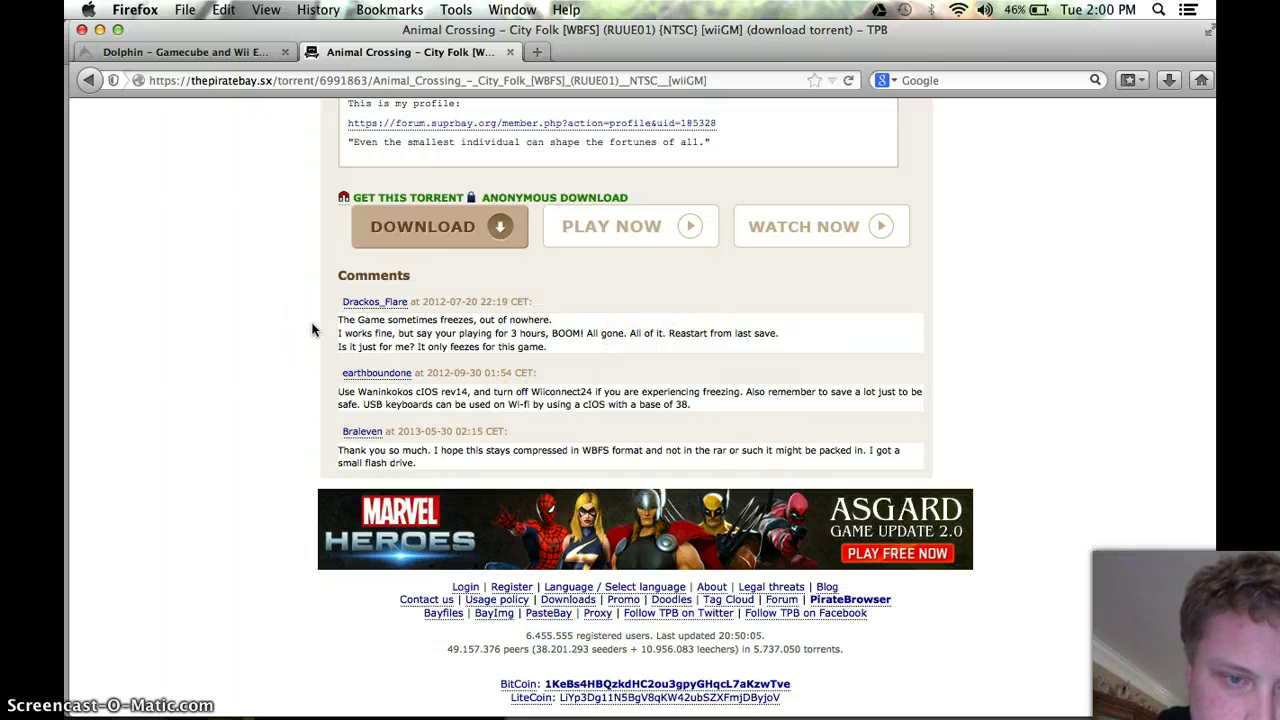
scroll(312, 330, "up", 5)
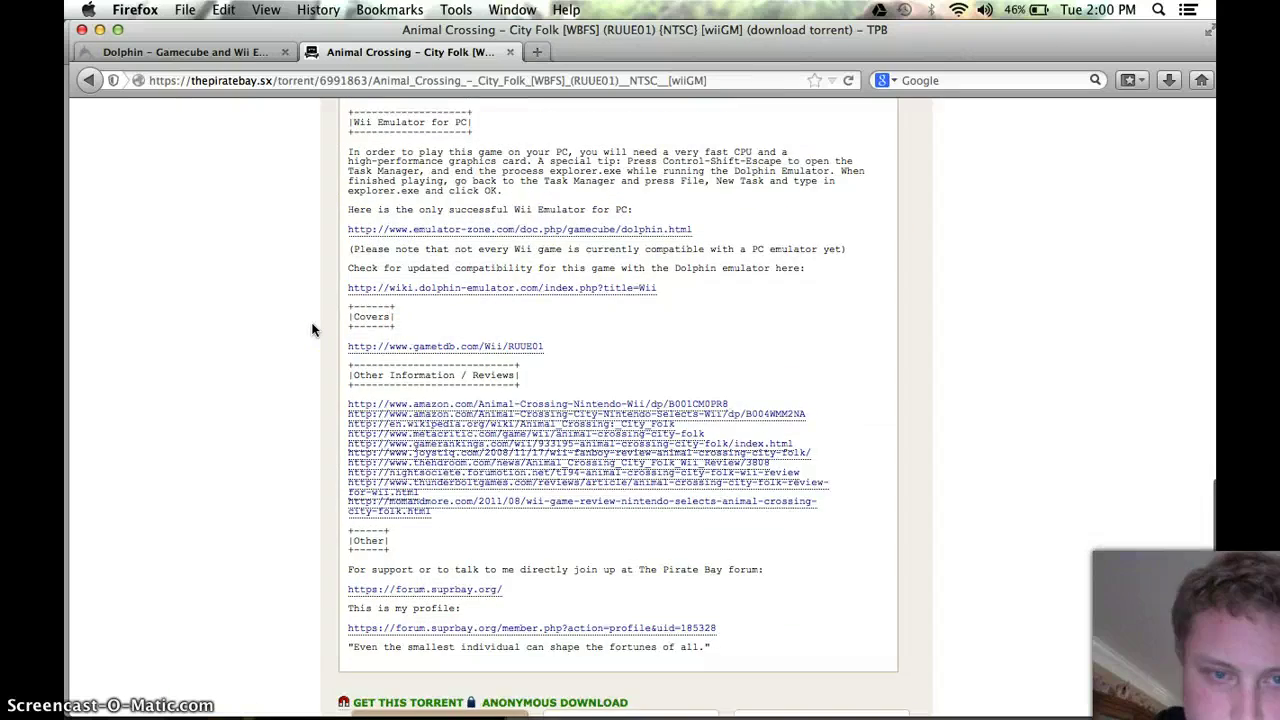
scroll(312, 330, "up", 5)
left_click(85, 82)
scroll(161, 244, "up", 12)
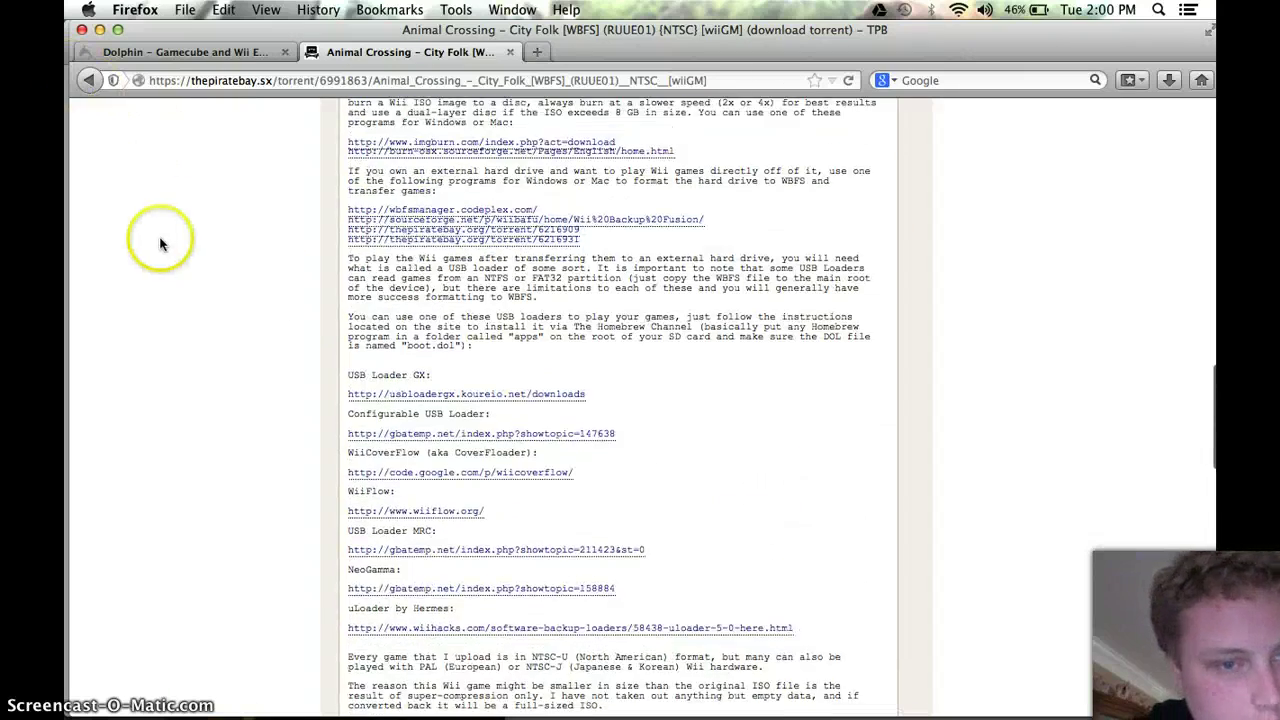
scroll(161, 244, "up", 8)
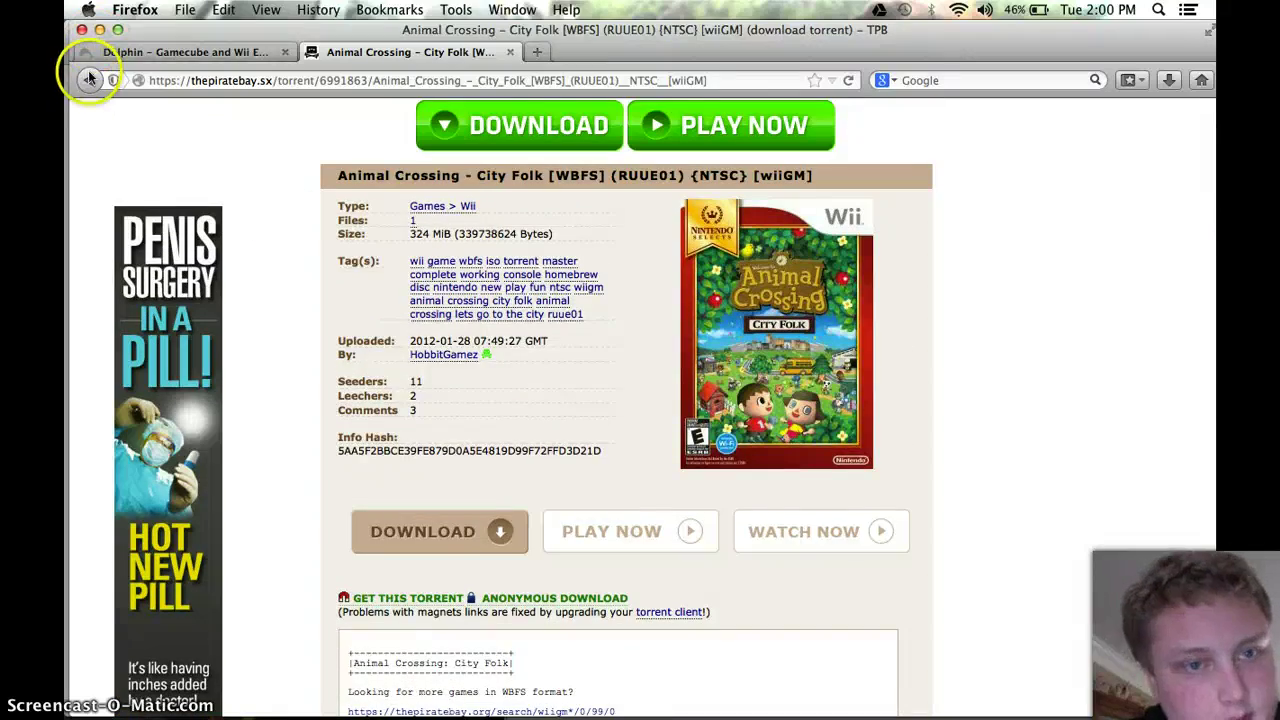
Go back to the Google results, then switch to the Dolphin – Gamecube and Wii Emulator tab
scroll(308, 372, "up", 1)
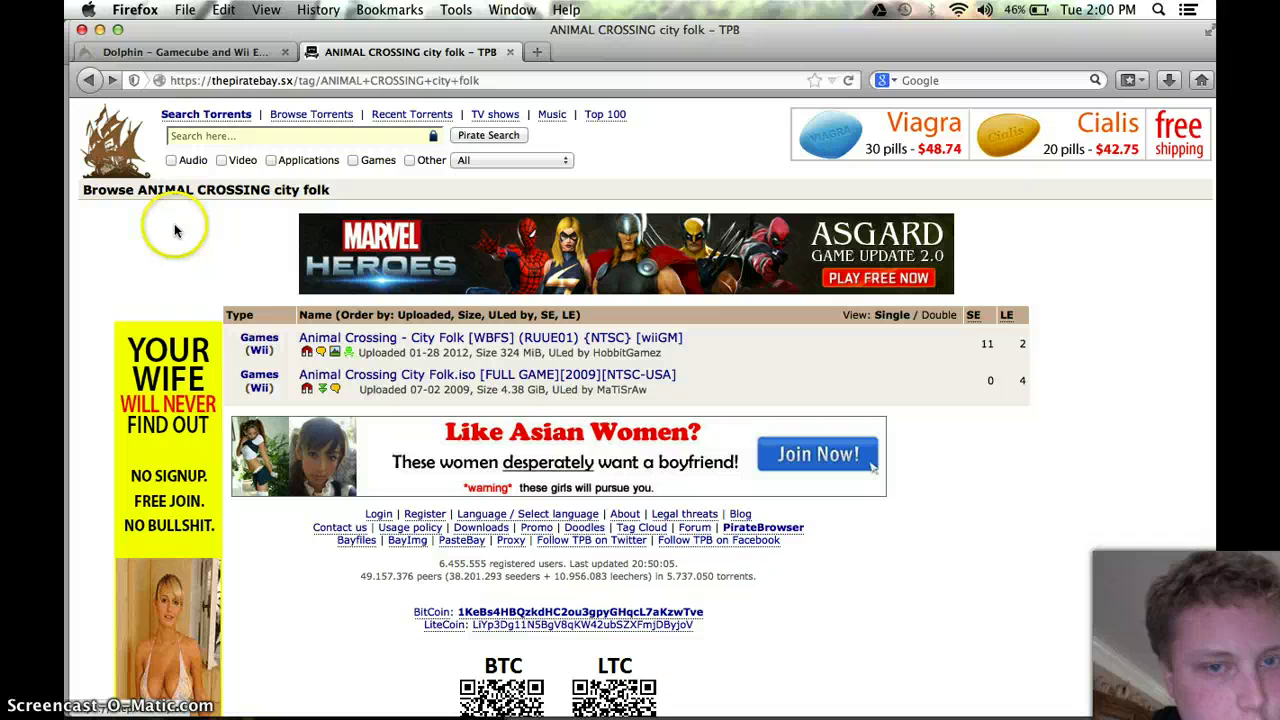
scroll(134, 229, "down", 3)
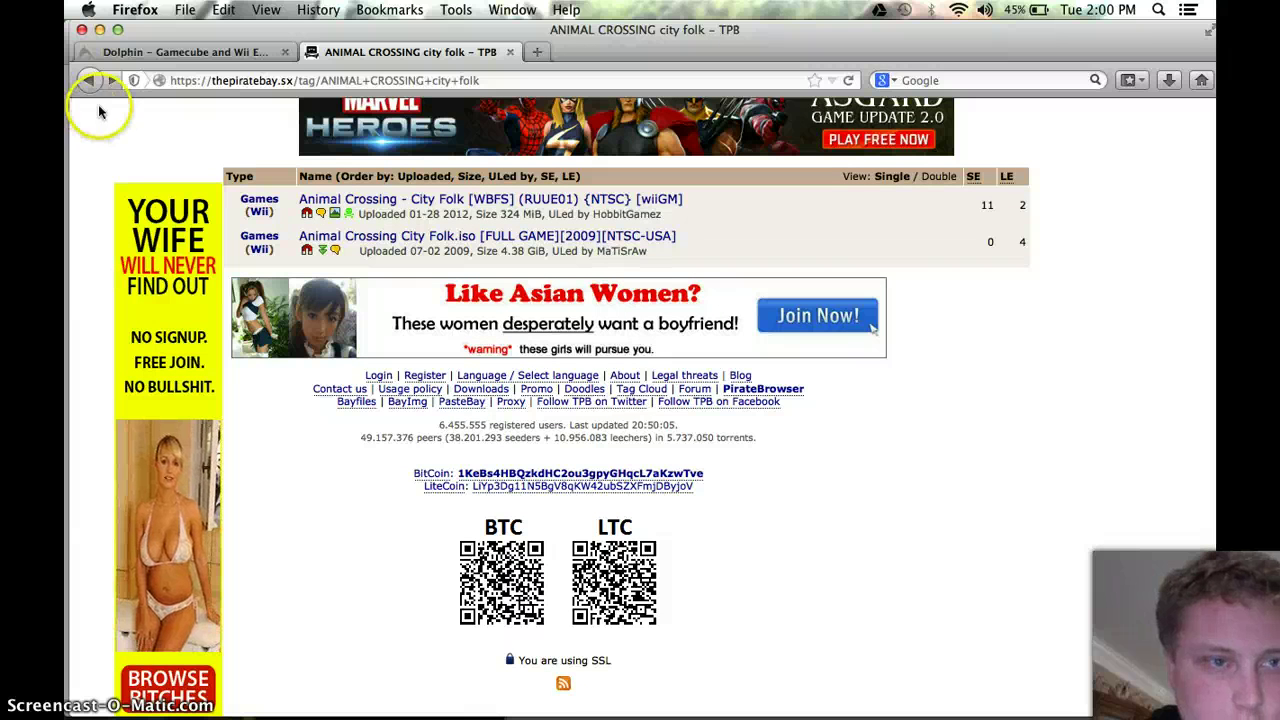
left_click(89, 80)
left_click(472, 358)
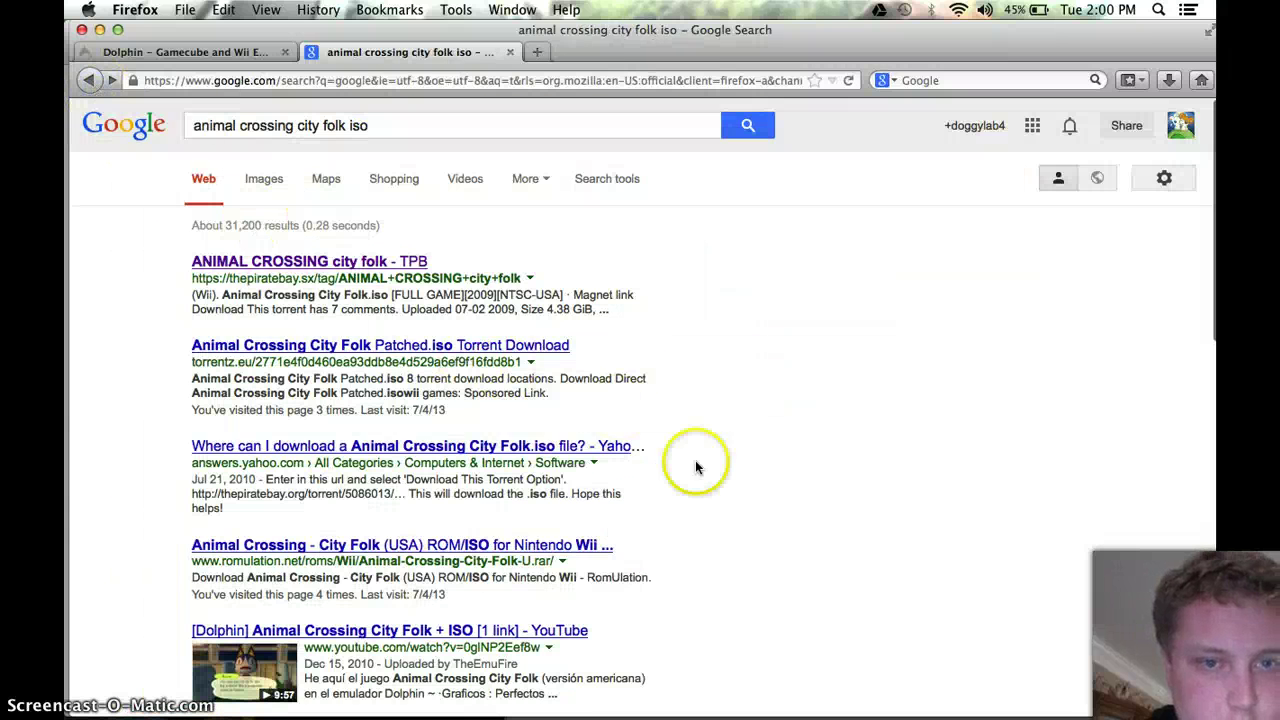
scroll(631, 455, "down", 3)
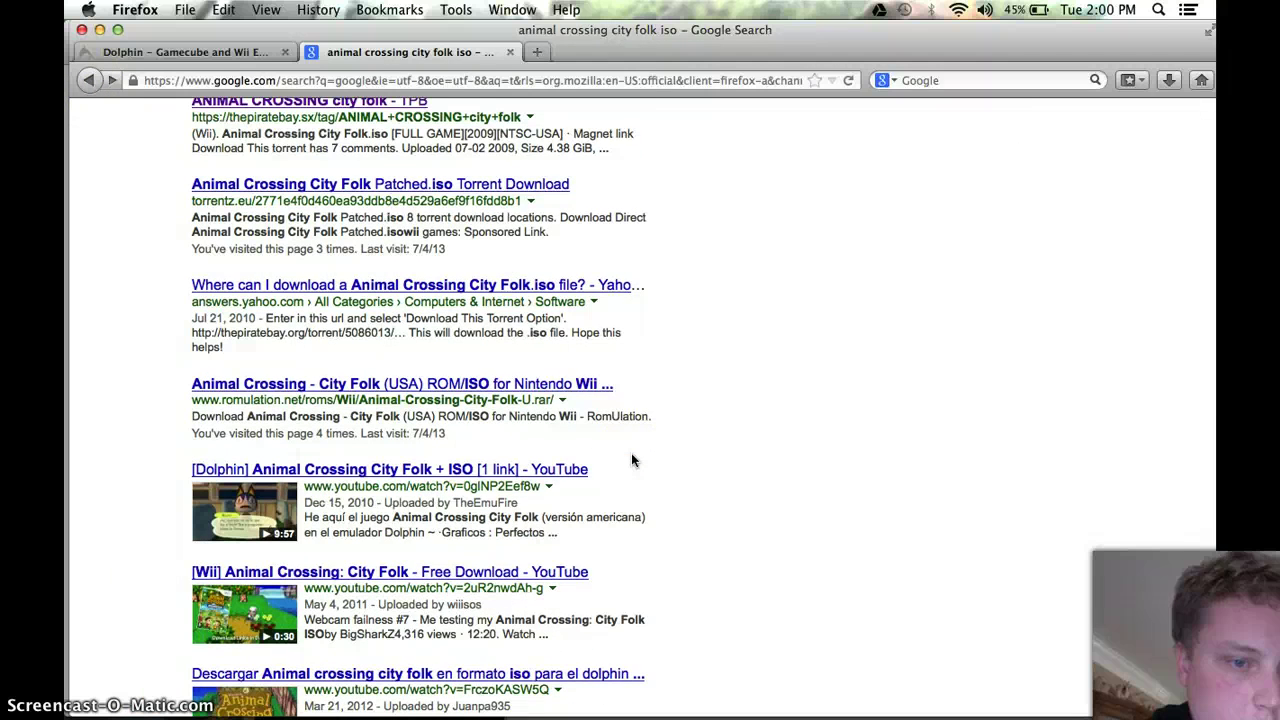
scroll(631, 453, "up", 1)
left_click(411, 110)
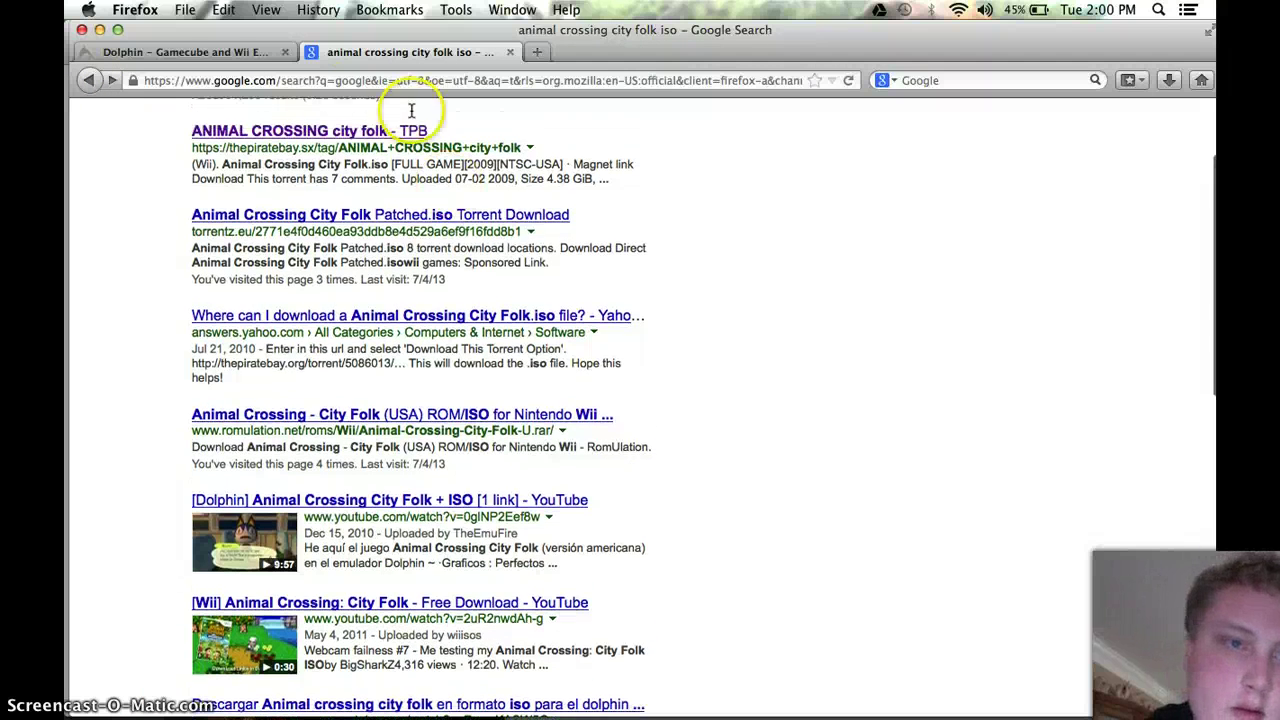
left_click(208, 63)
Close the blank Firefox window and scroll Finder's Applications folder down to Wii games
key("ctrl+Down")
left_click(408, 260)
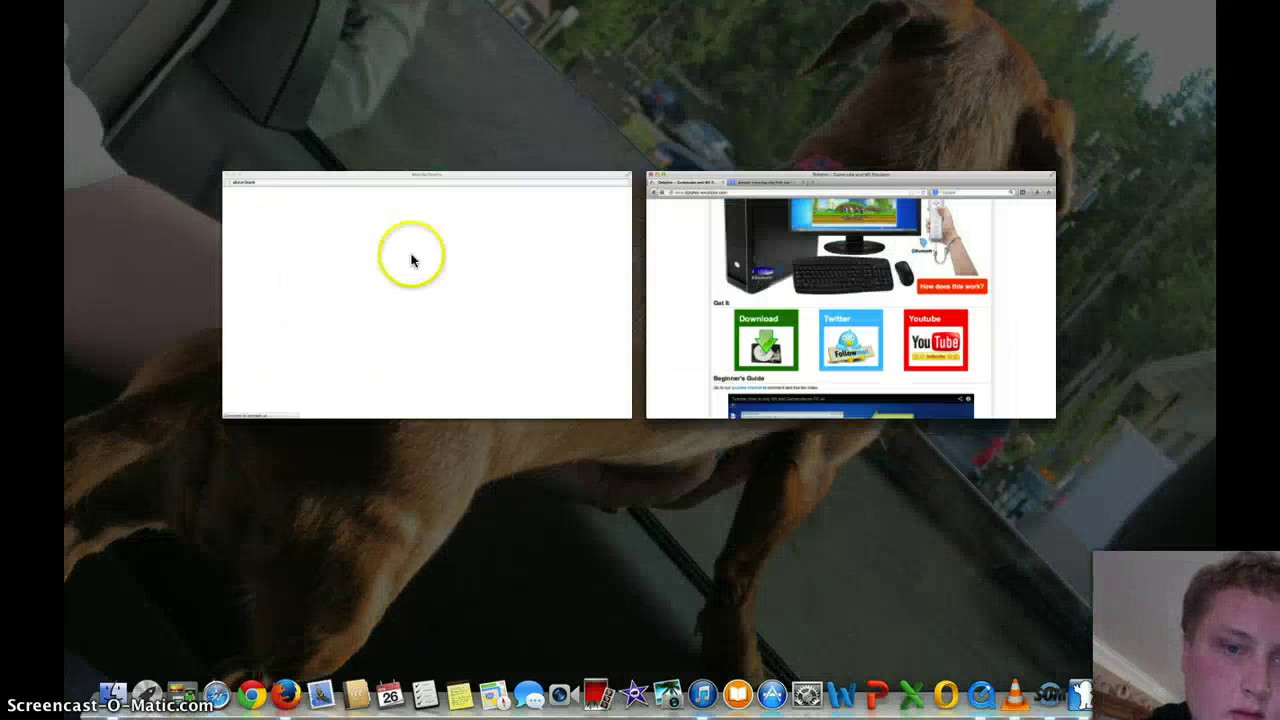
left_click(75, 31)
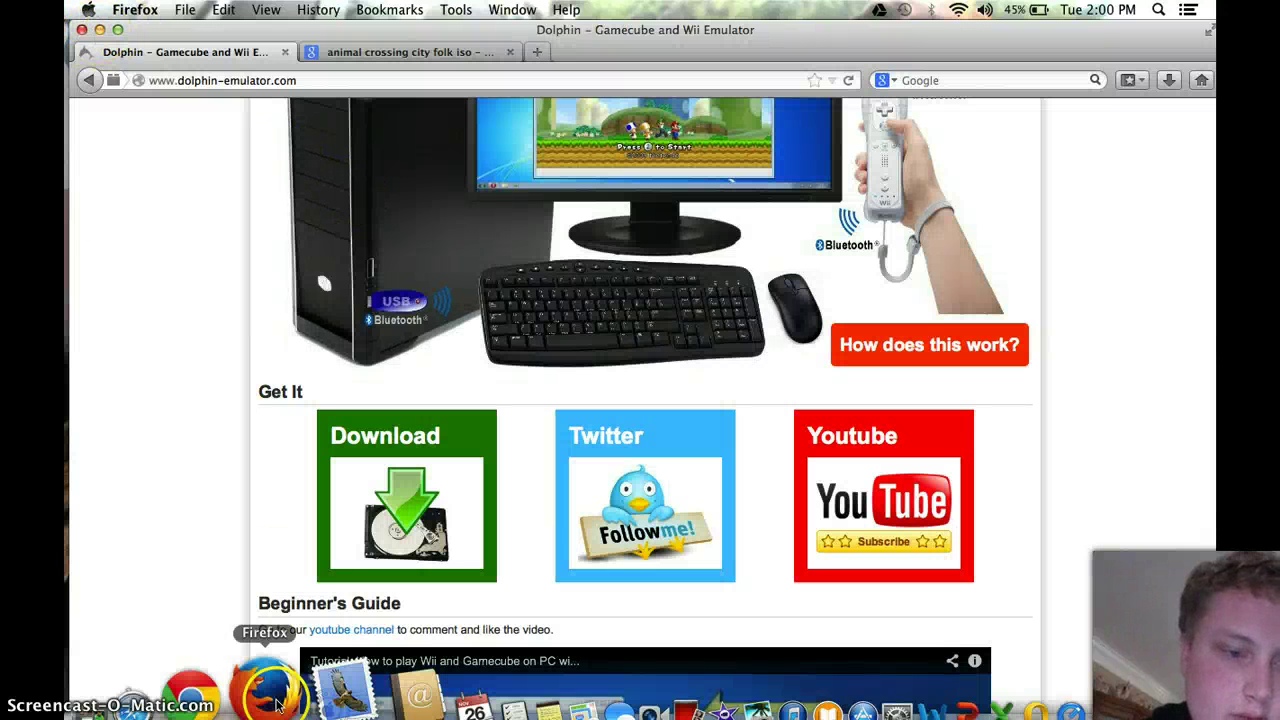
left_click(113, 660)
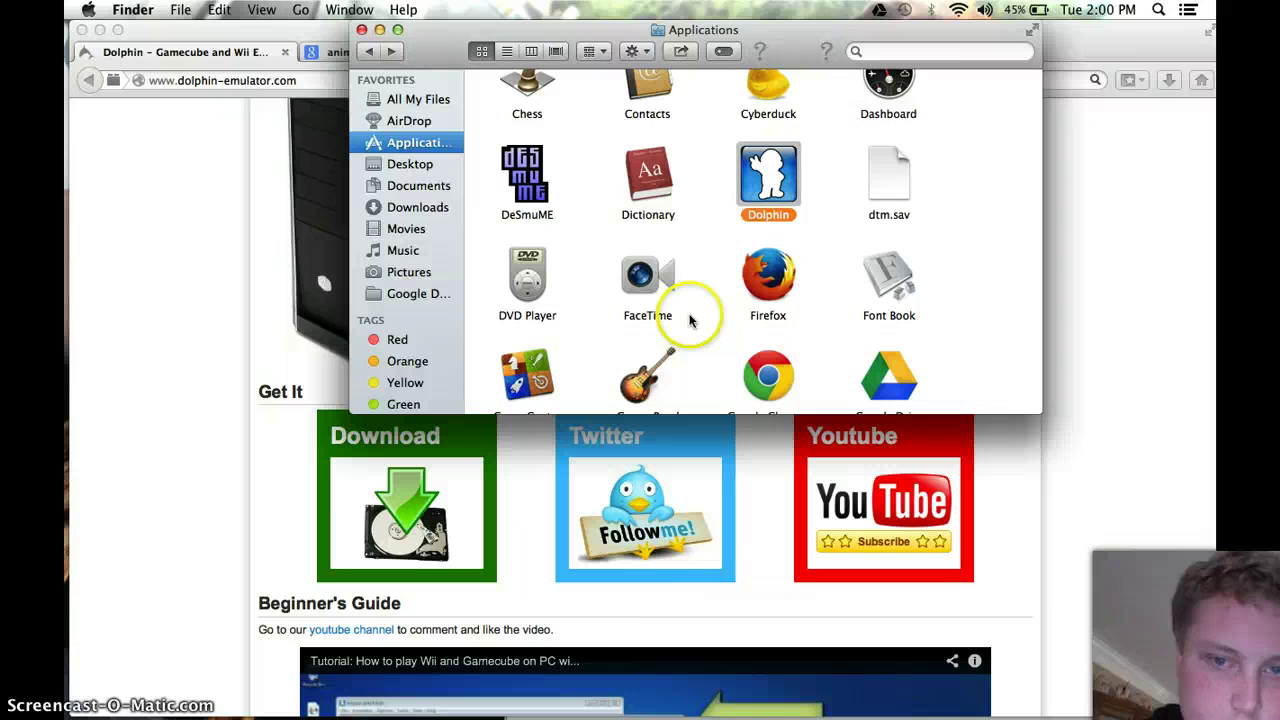
scroll(752, 287, "down", 15)
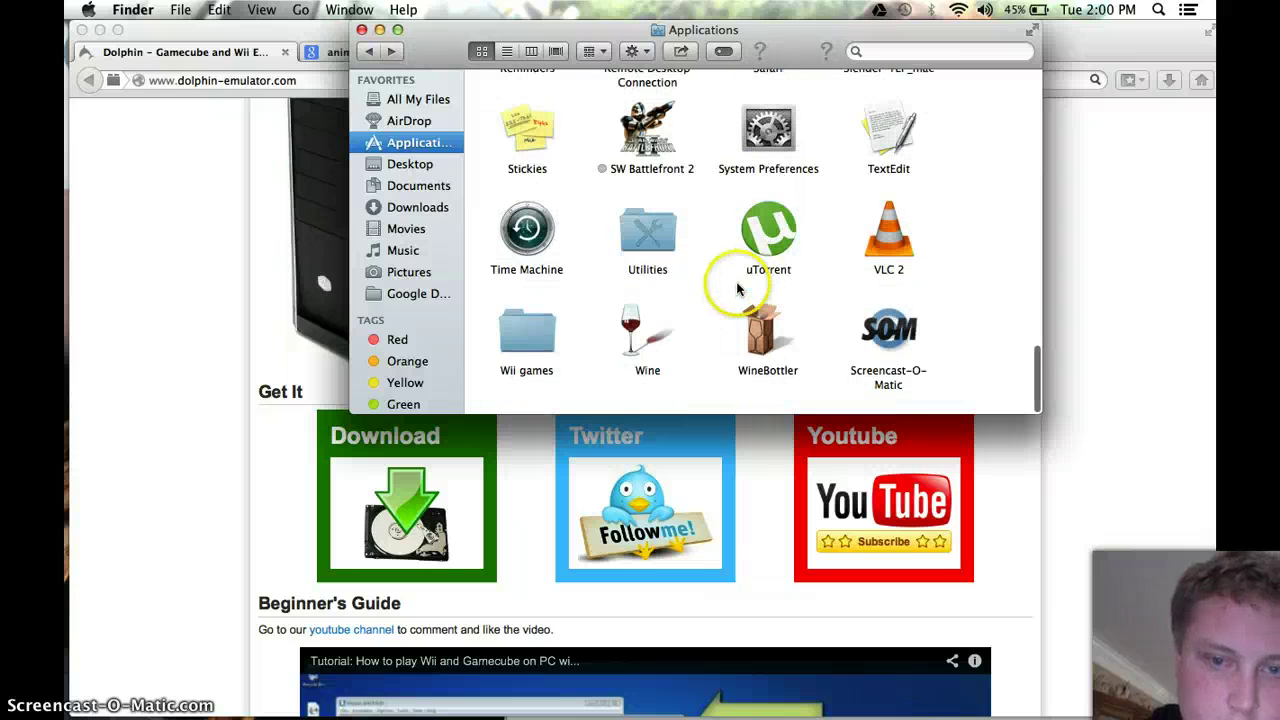
double_click(532, 360)
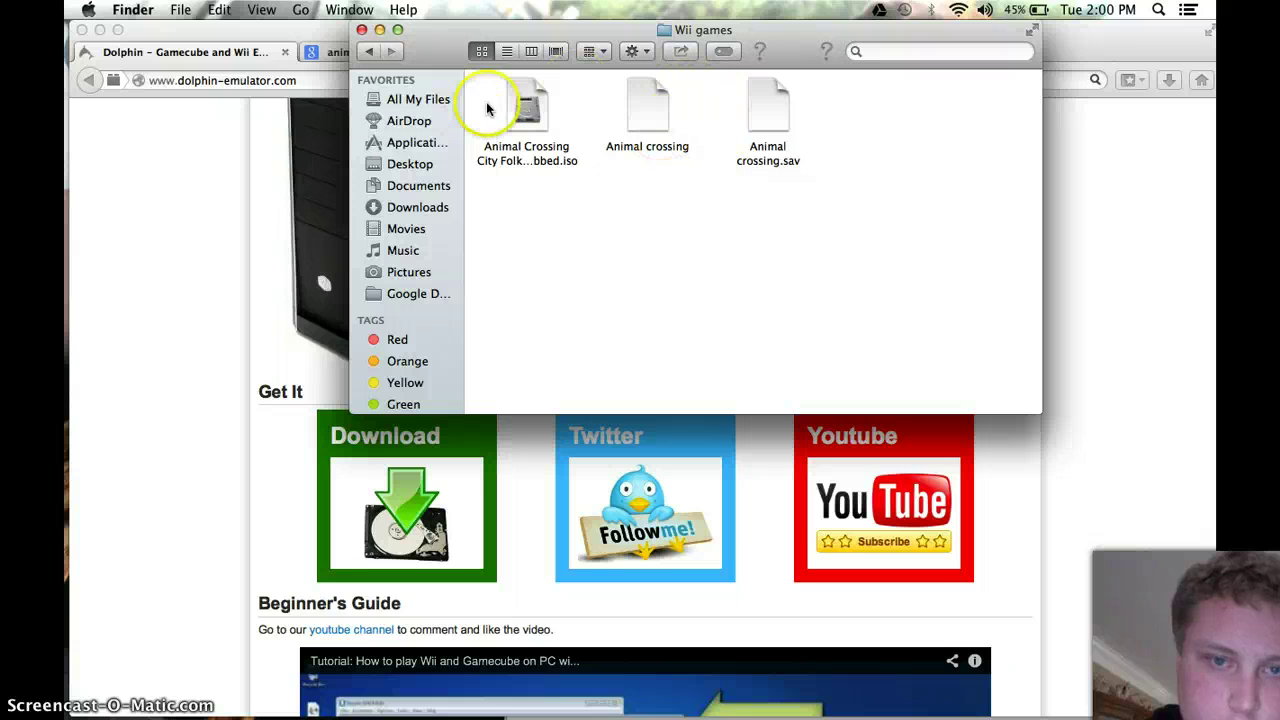
left_click(530, 124)
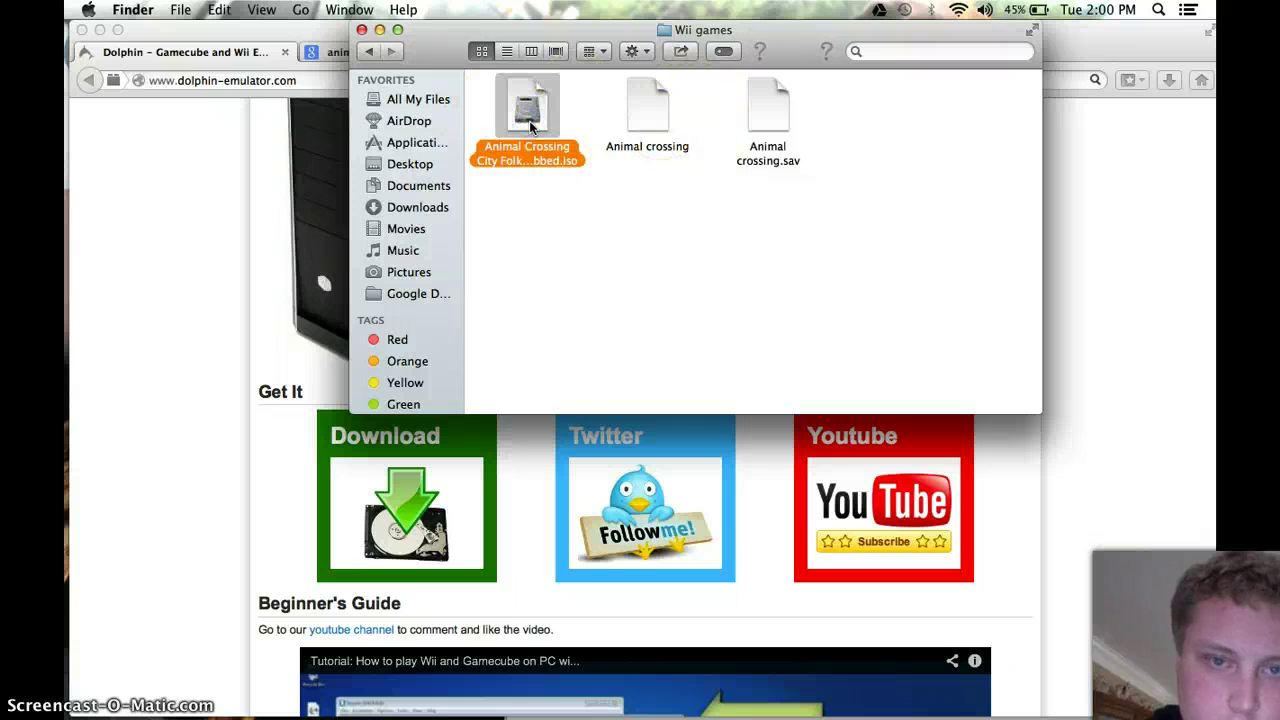
key("space")
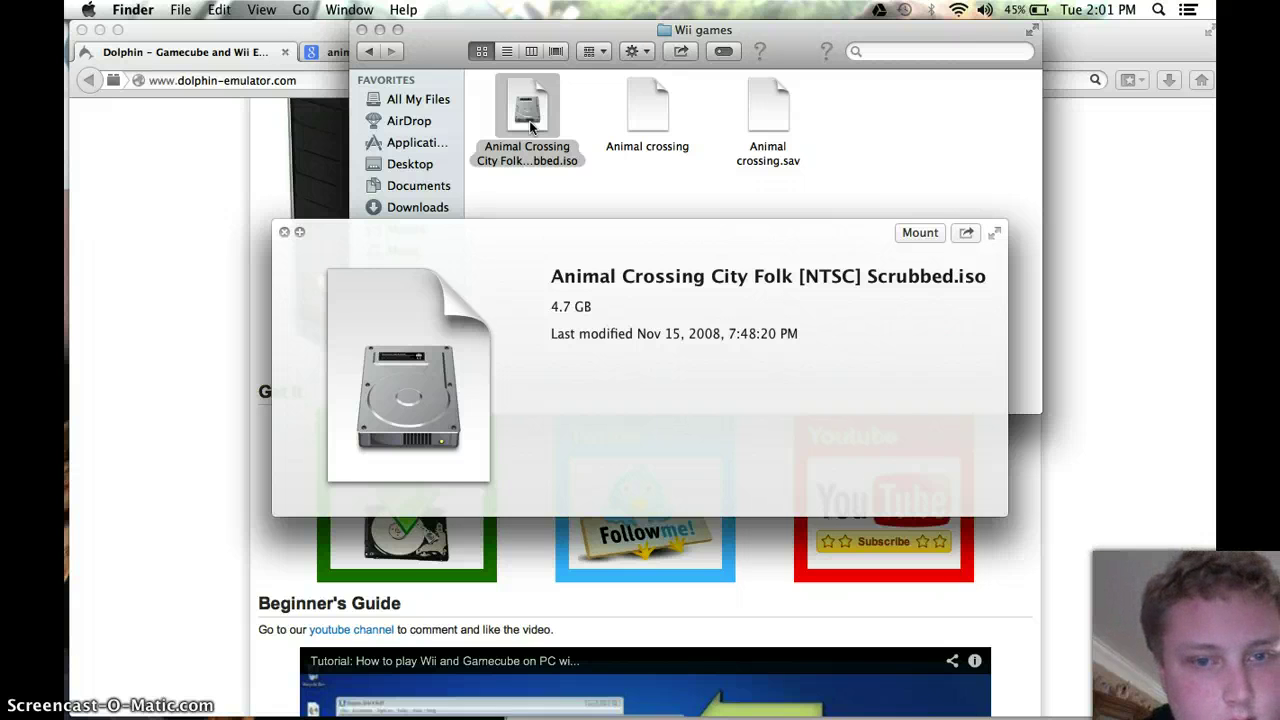
key("space")
left_click(662, 210)
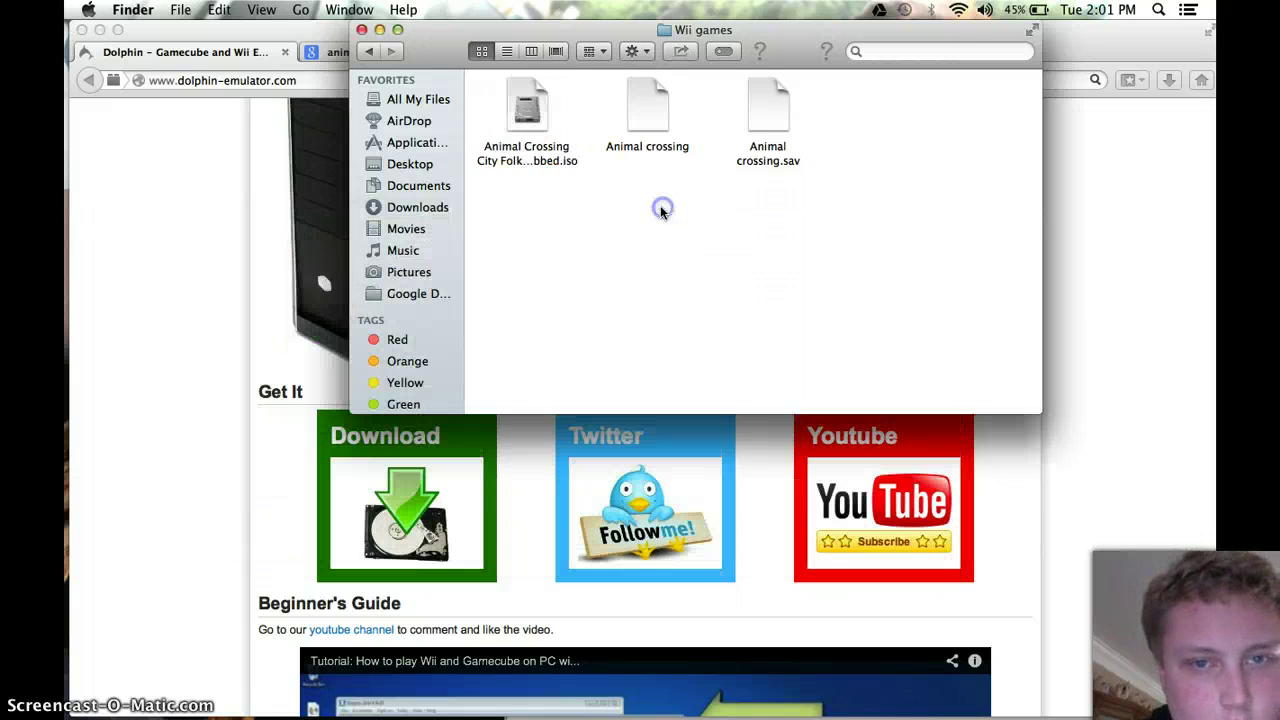
left_click(645, 125)
key("space")
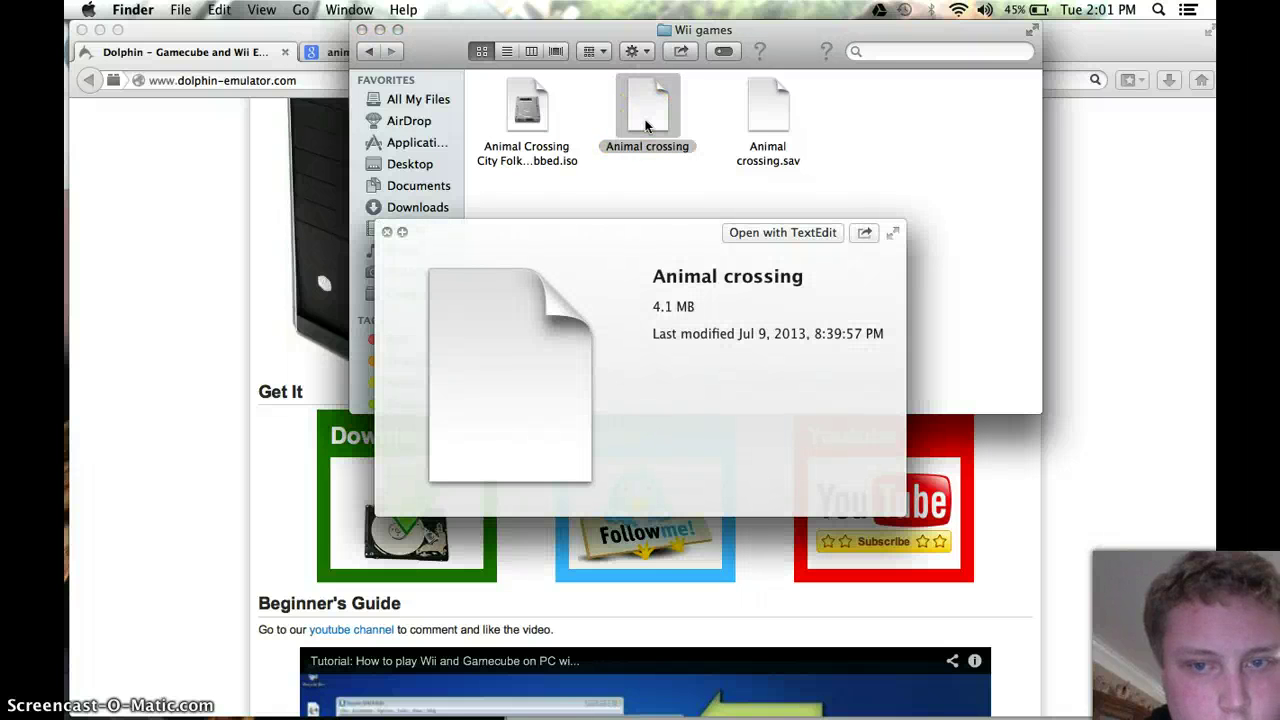
left_click(690, 205)
left_click(830, 215)
left_click(774, 156)
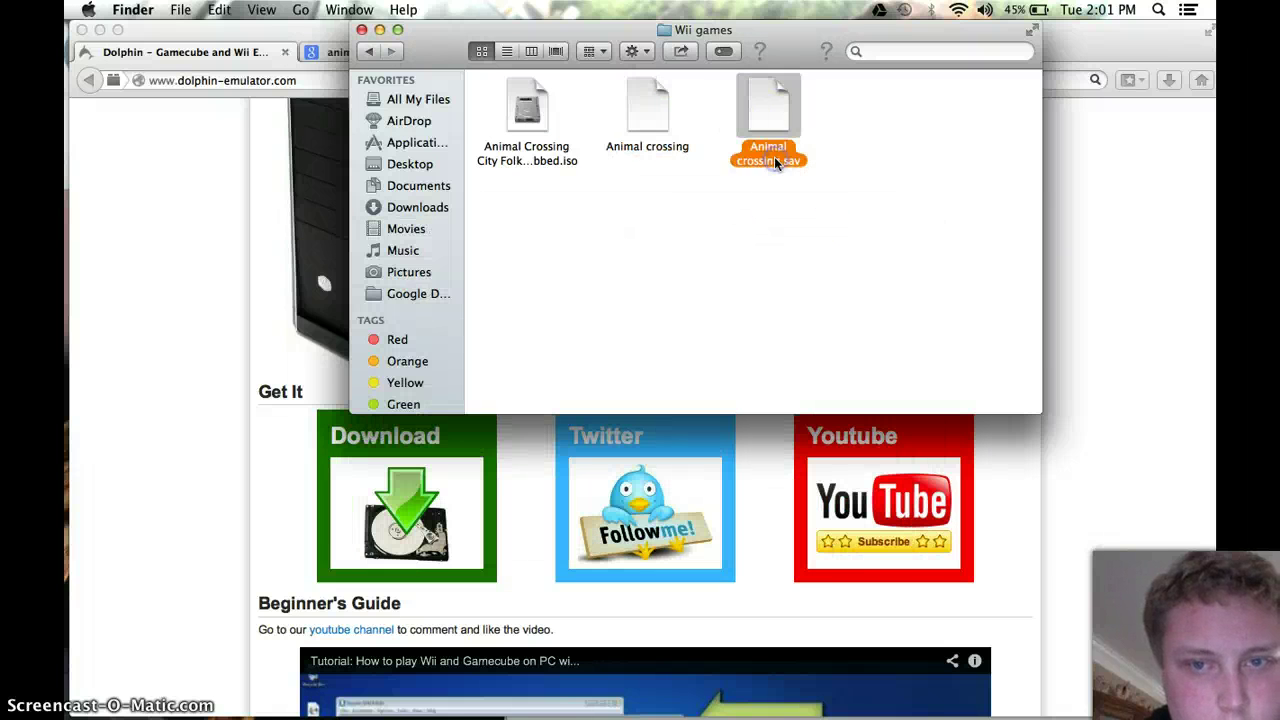
key("space")
key("space")
left_click(367, 54)
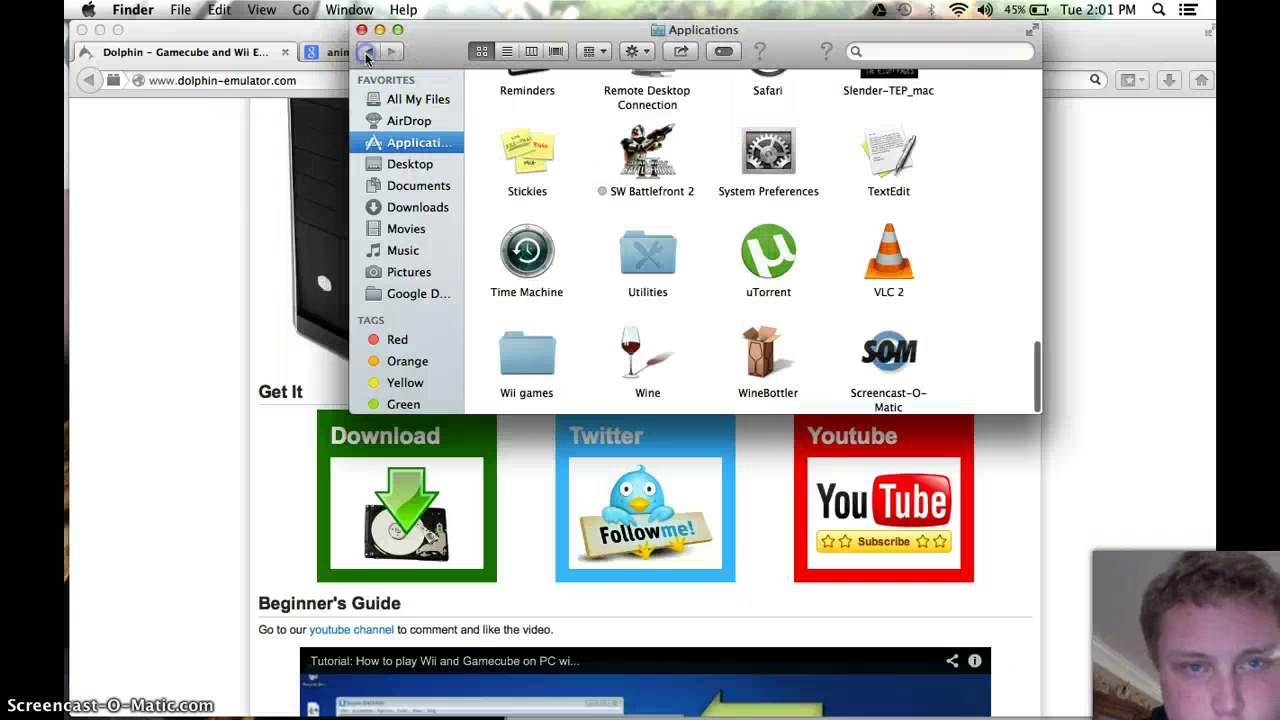
Scroll back up through Applications and launch Dolphin 3.5-367
scroll(585, 183, "up", 3)
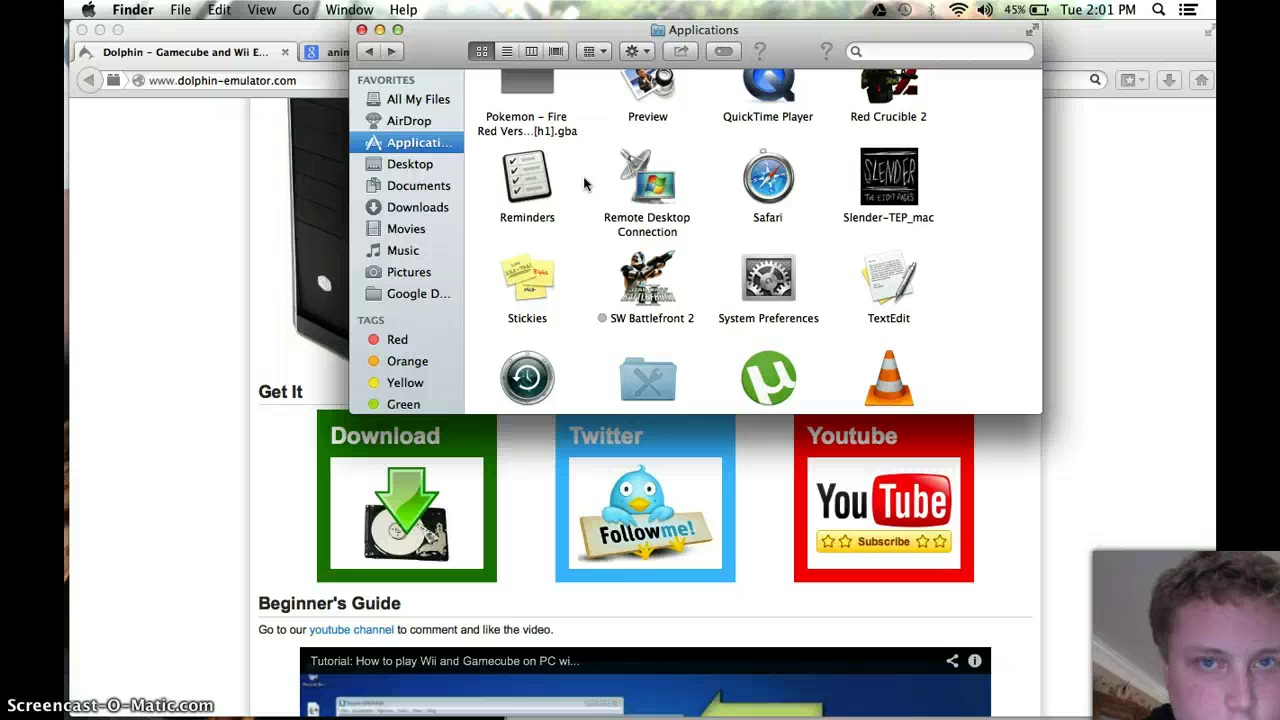
scroll(585, 183, "down", 3)
left_click(585, 150)
scroll(585, 145, "up", 1)
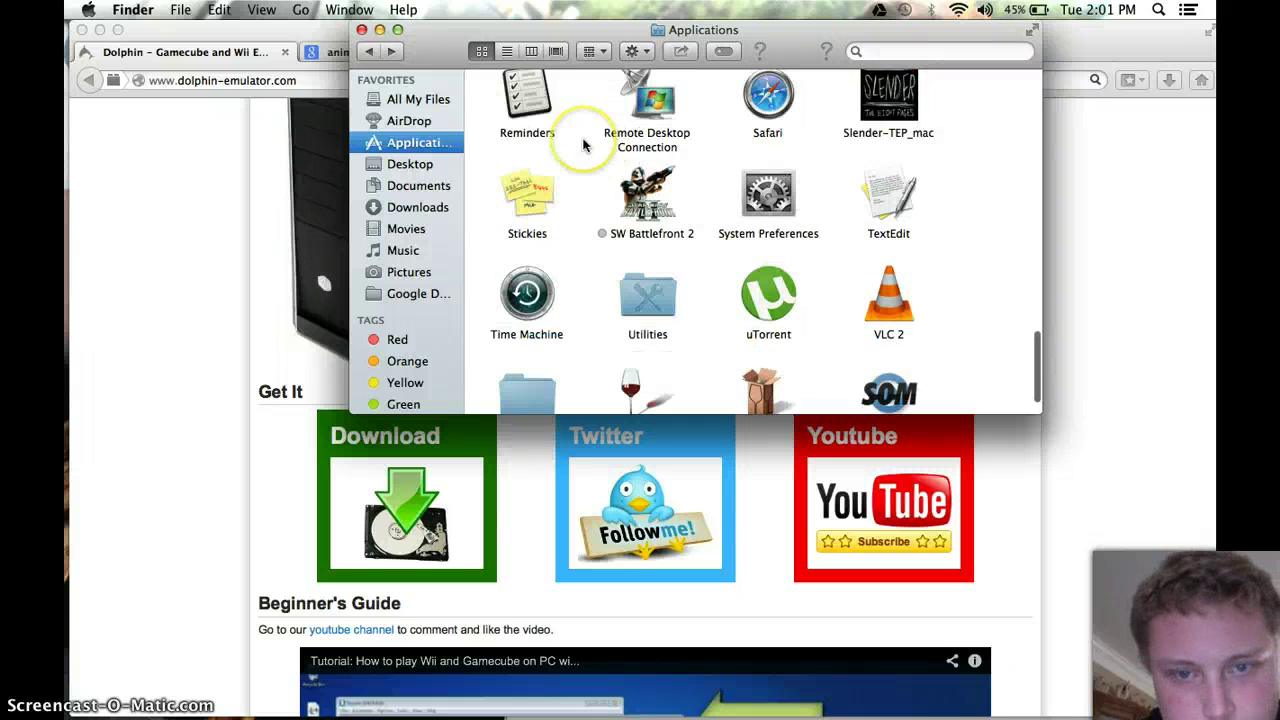
scroll(585, 145, "up", 2)
scroll(585, 145, "up", 2)
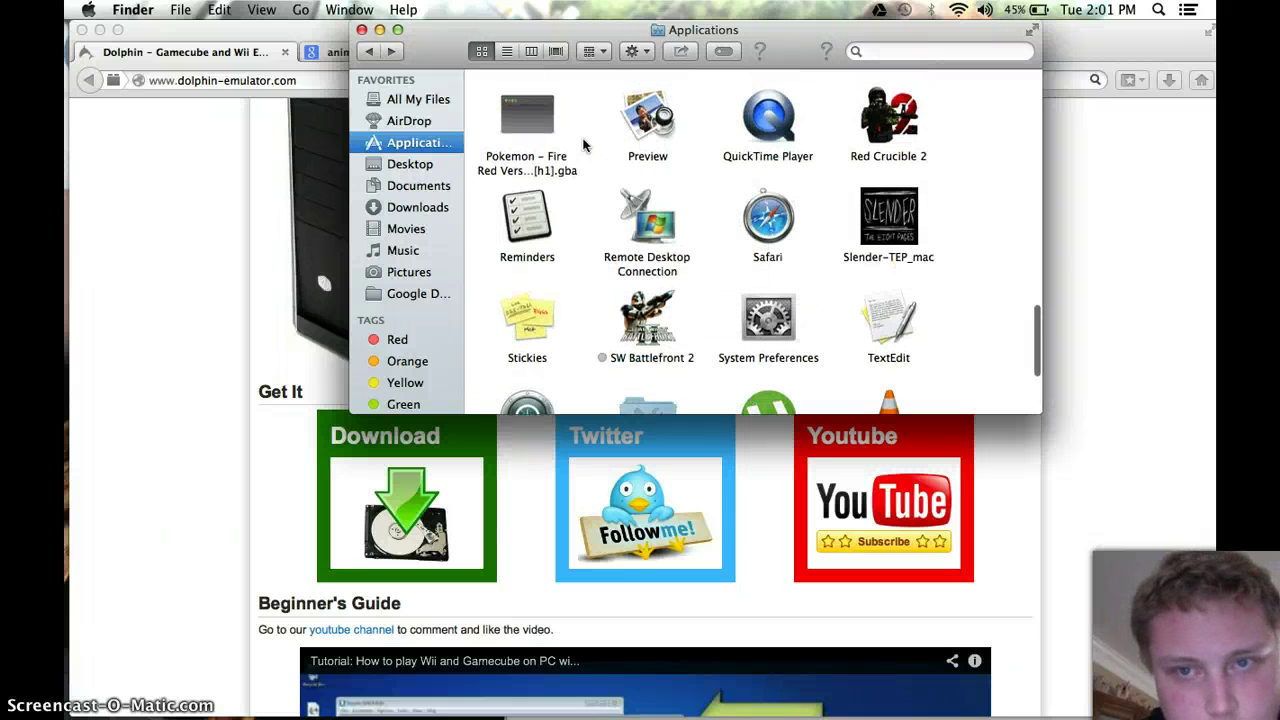
scroll(585, 145, "up", 4)
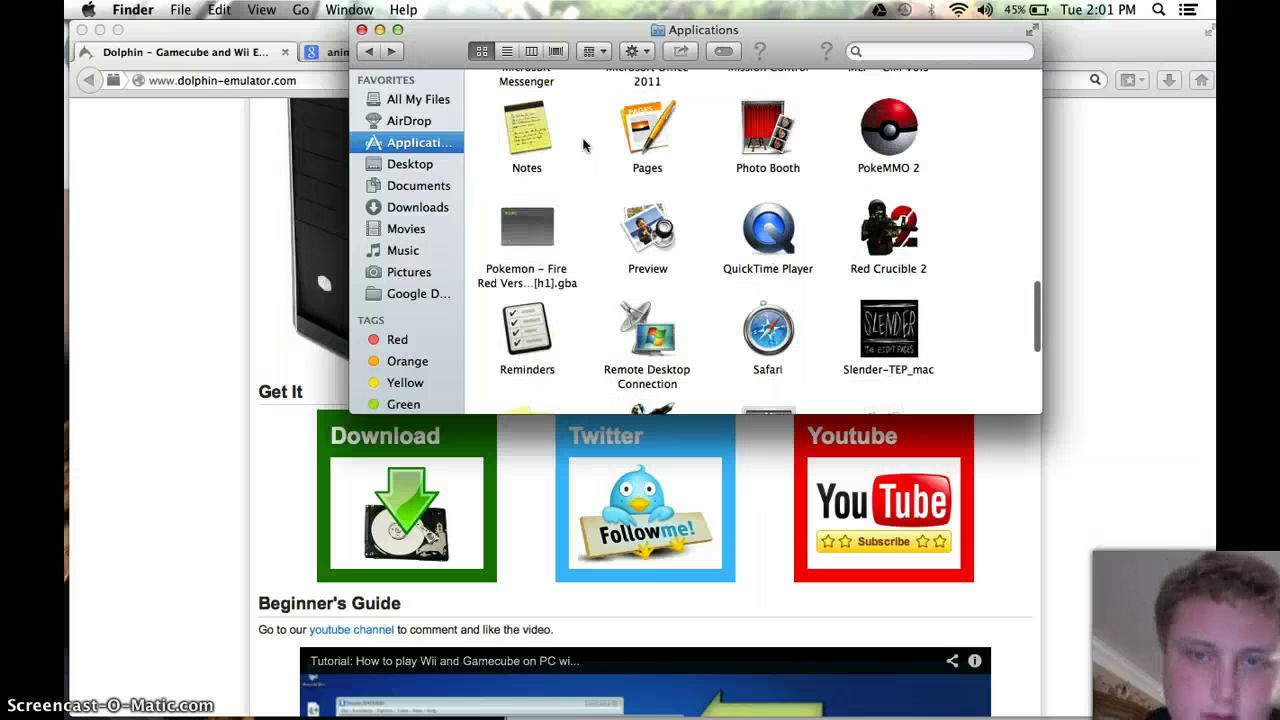
scroll(585, 145, "up", 4)
scroll(585, 145, "down", 12)
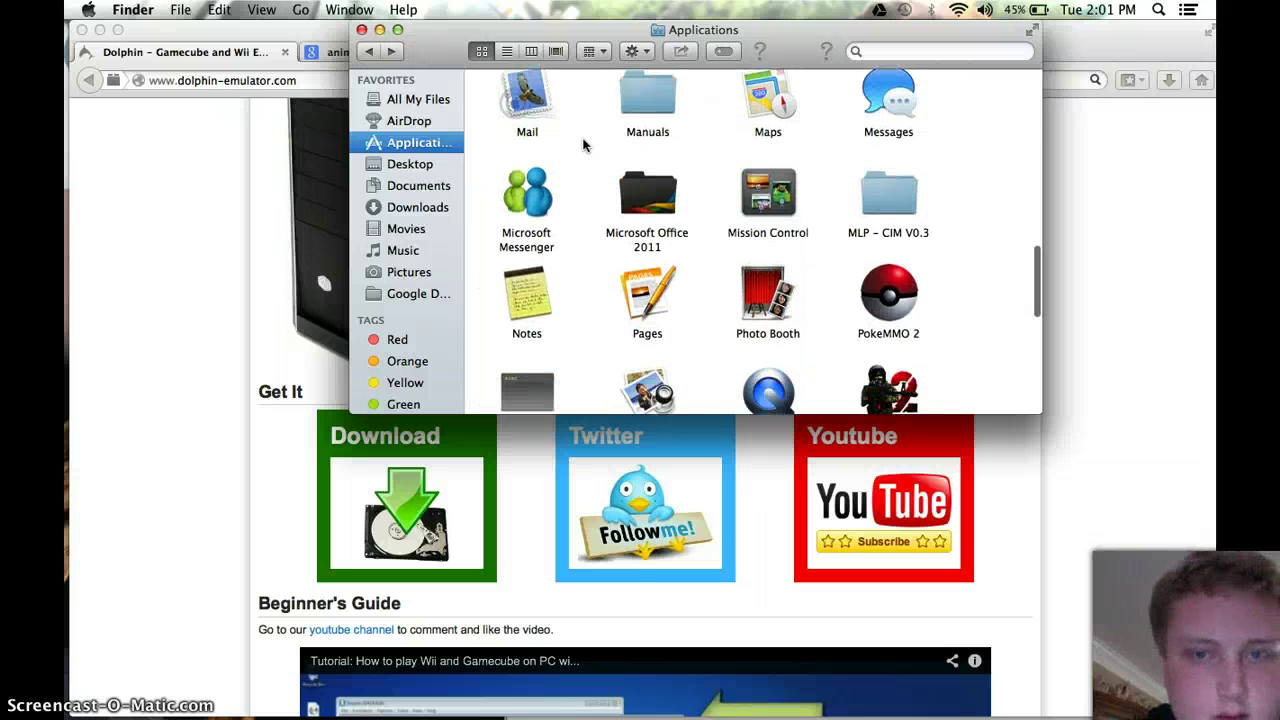
scroll(585, 145, "up", 10)
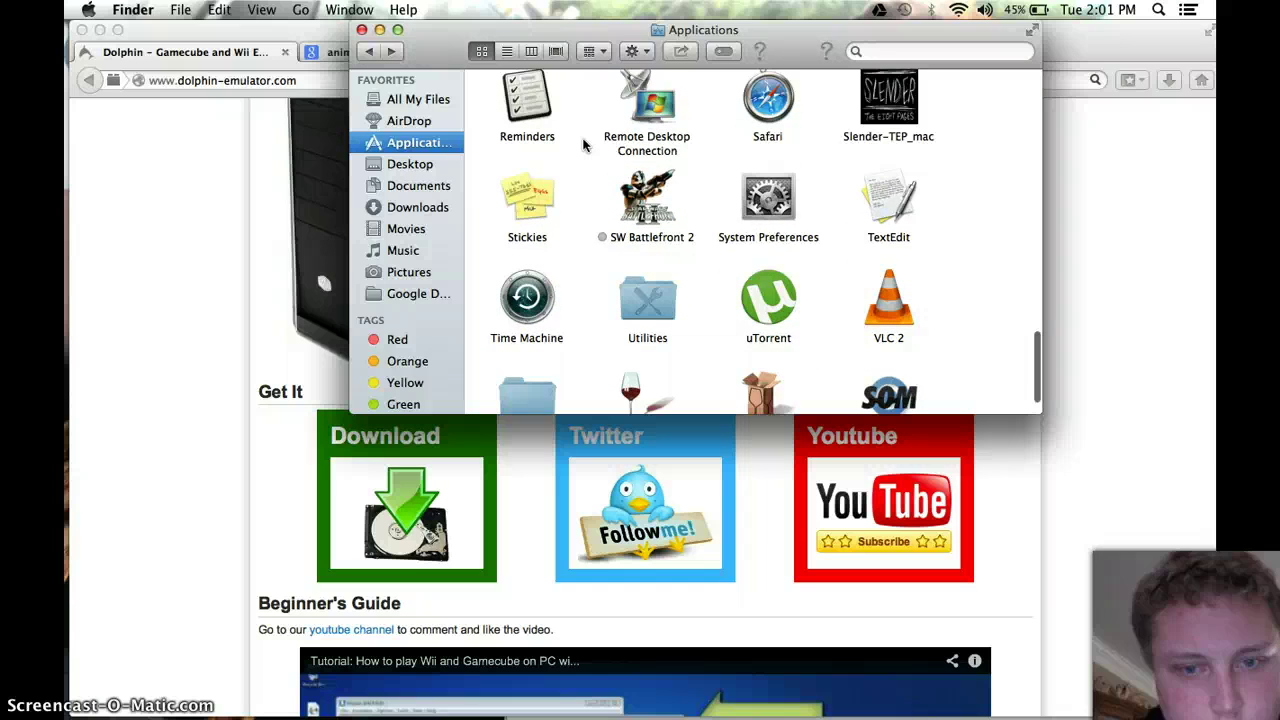
scroll(585, 145, "up", 15)
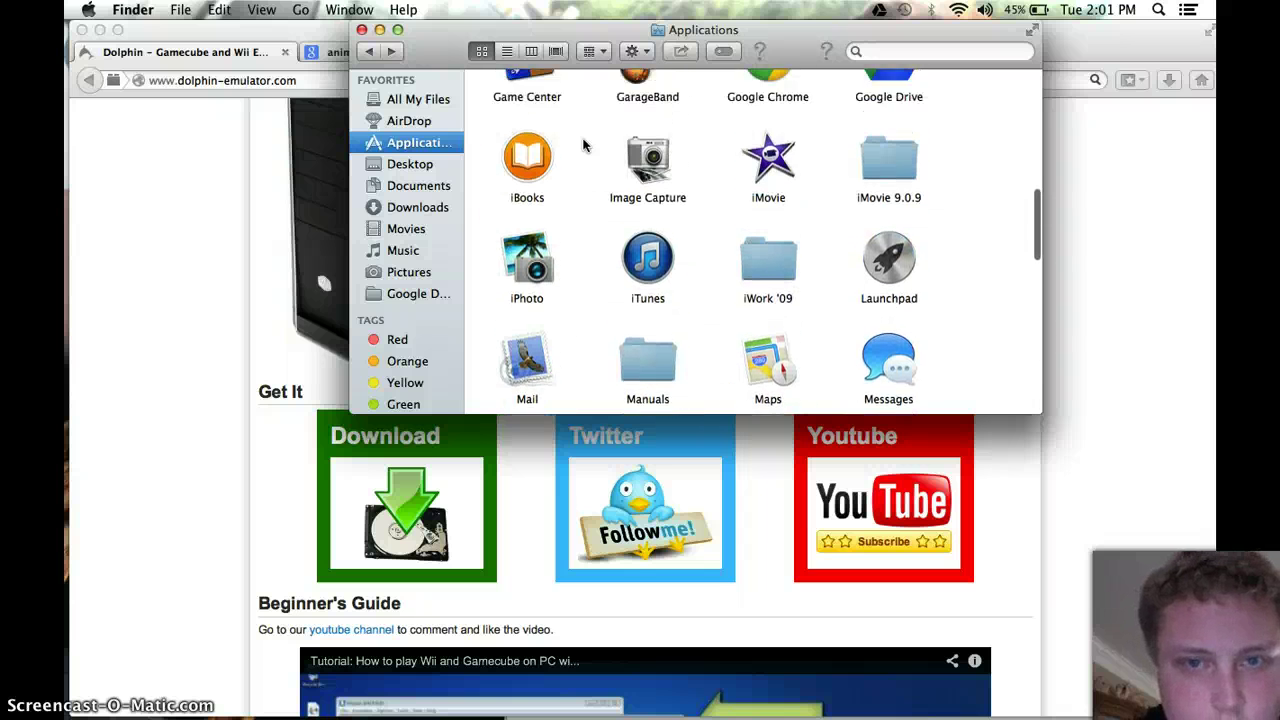
scroll(593, 167, "up", 3)
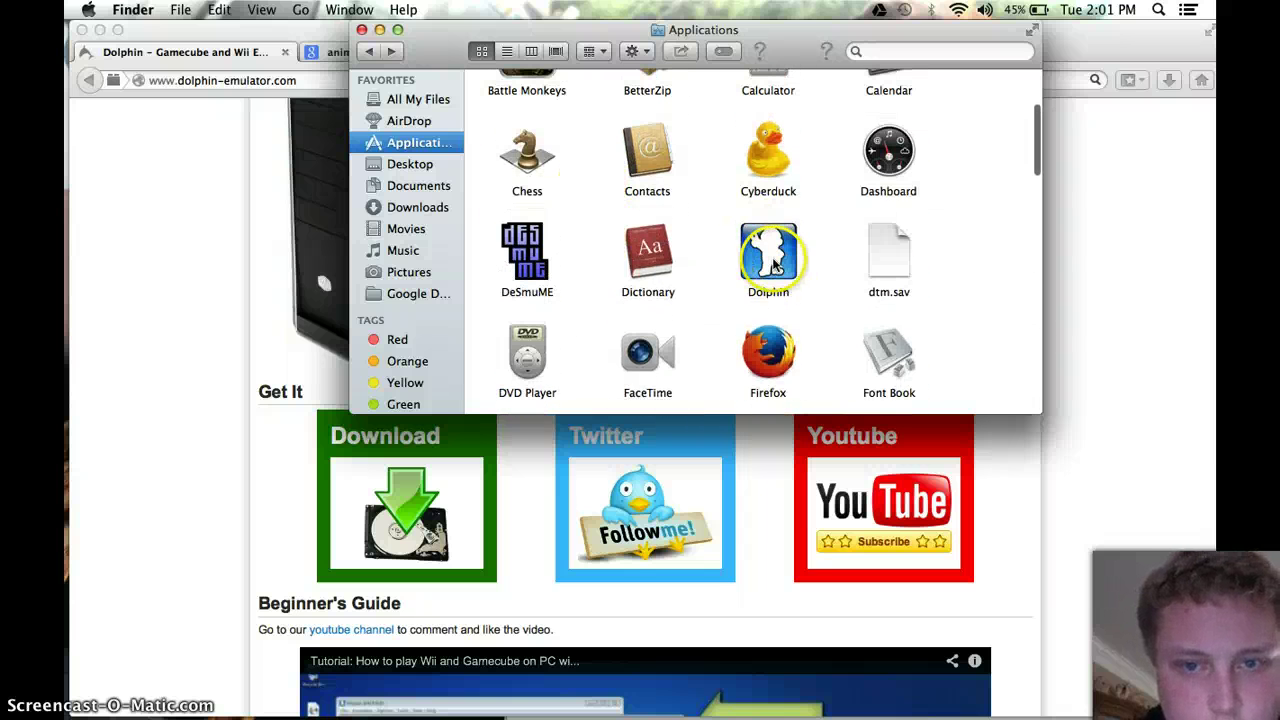
double_click(775, 264)
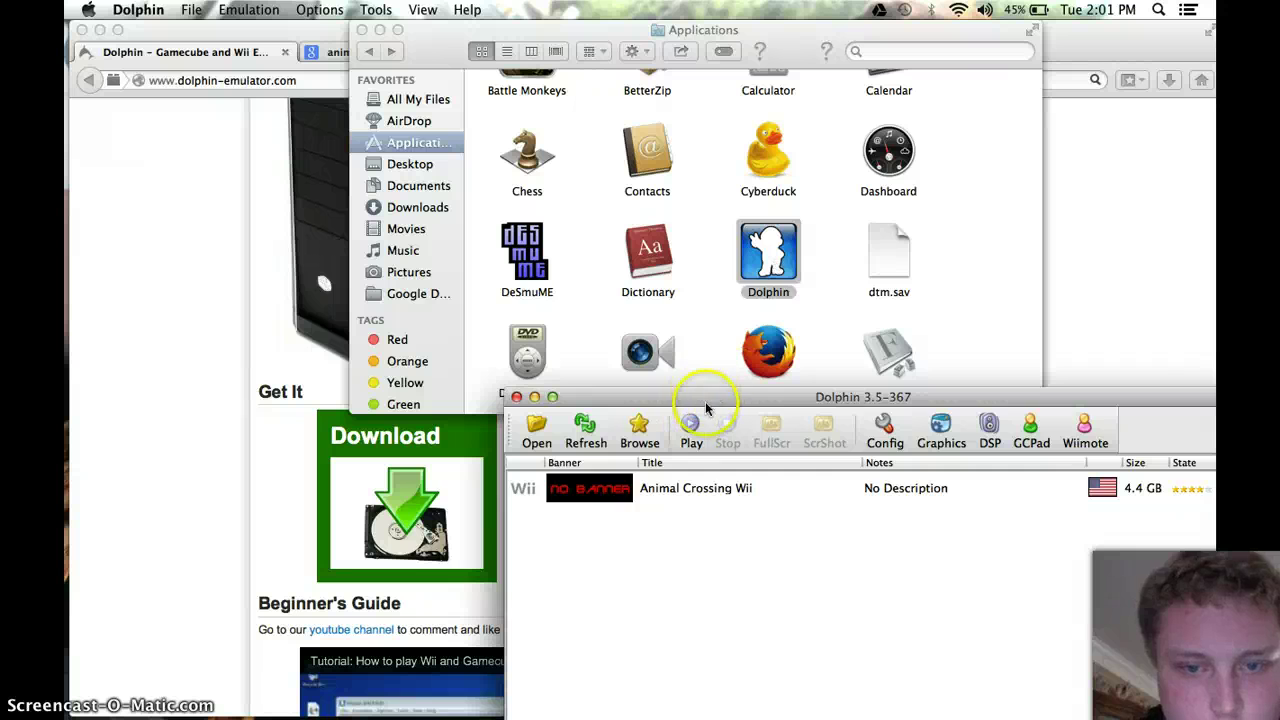
Boot 'Animal Crossing City Folk [NTSC] Scrubbed.iso' from the Wii games folder
mouse_move(710, 403)
left_mouse_down()
mouse_move(672, 220)
mouse_move(606, 140)
left_mouse_up()
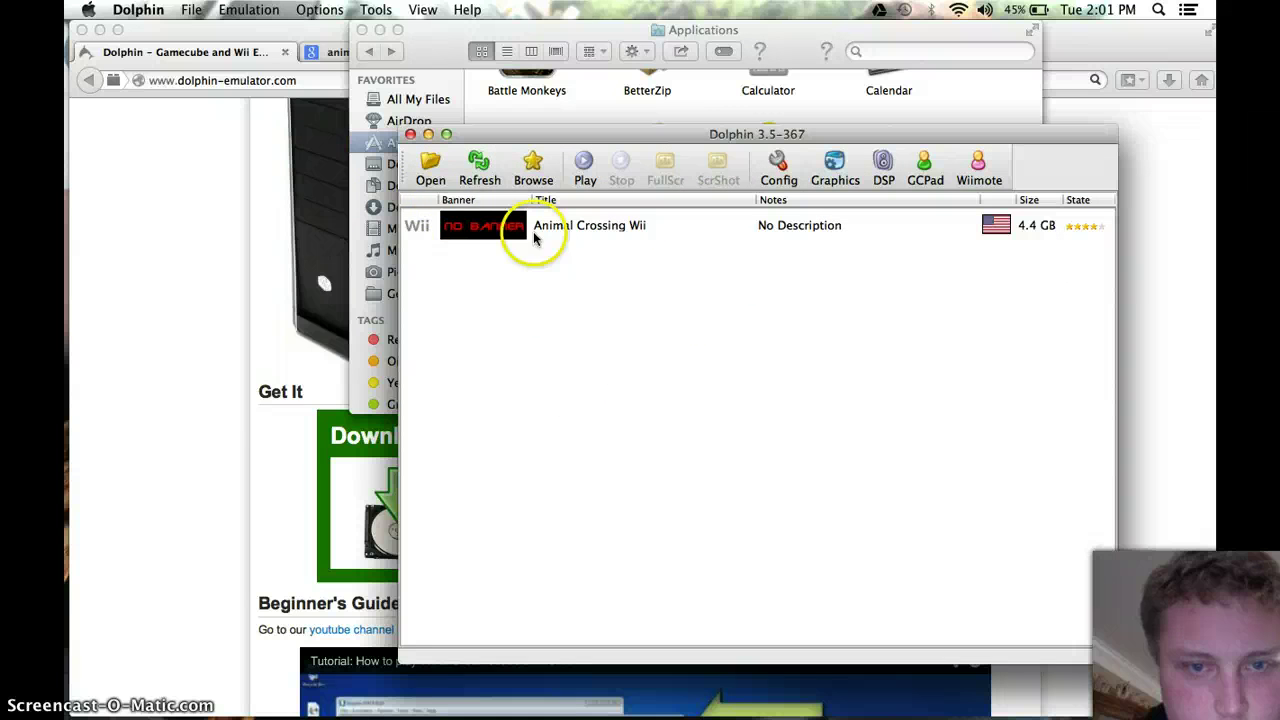
left_click(430, 170)
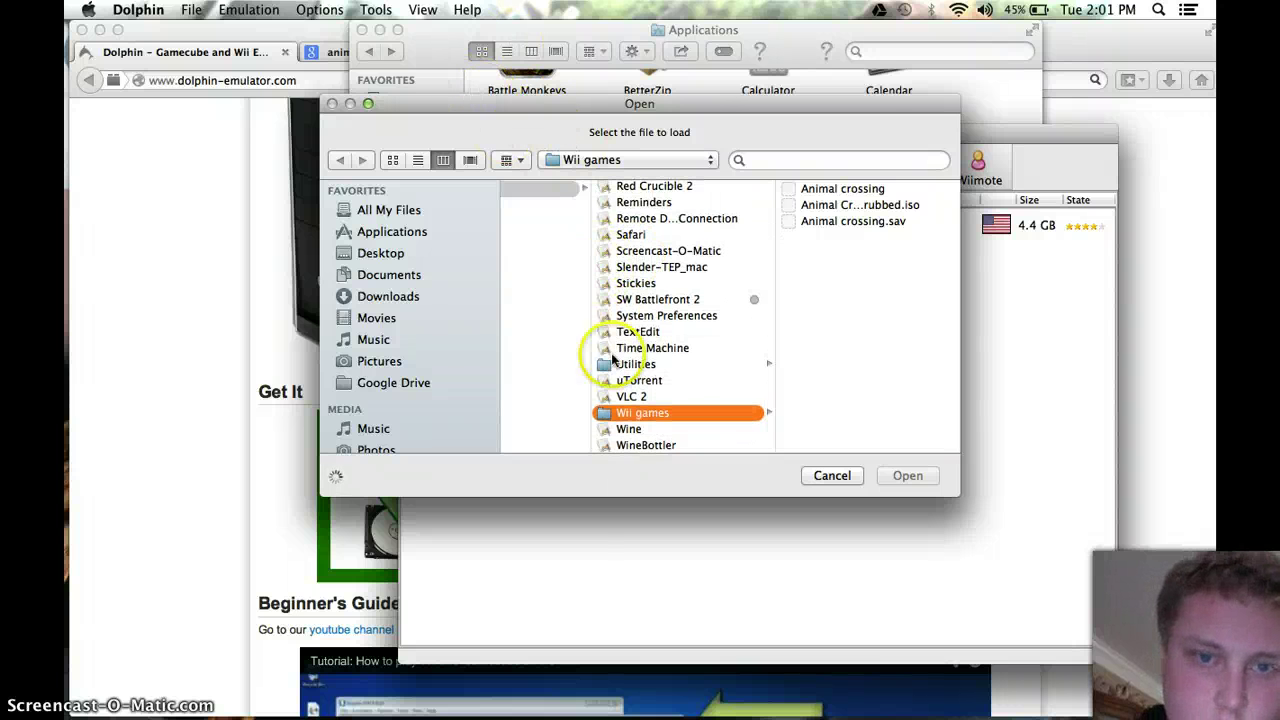
left_click(845, 207)
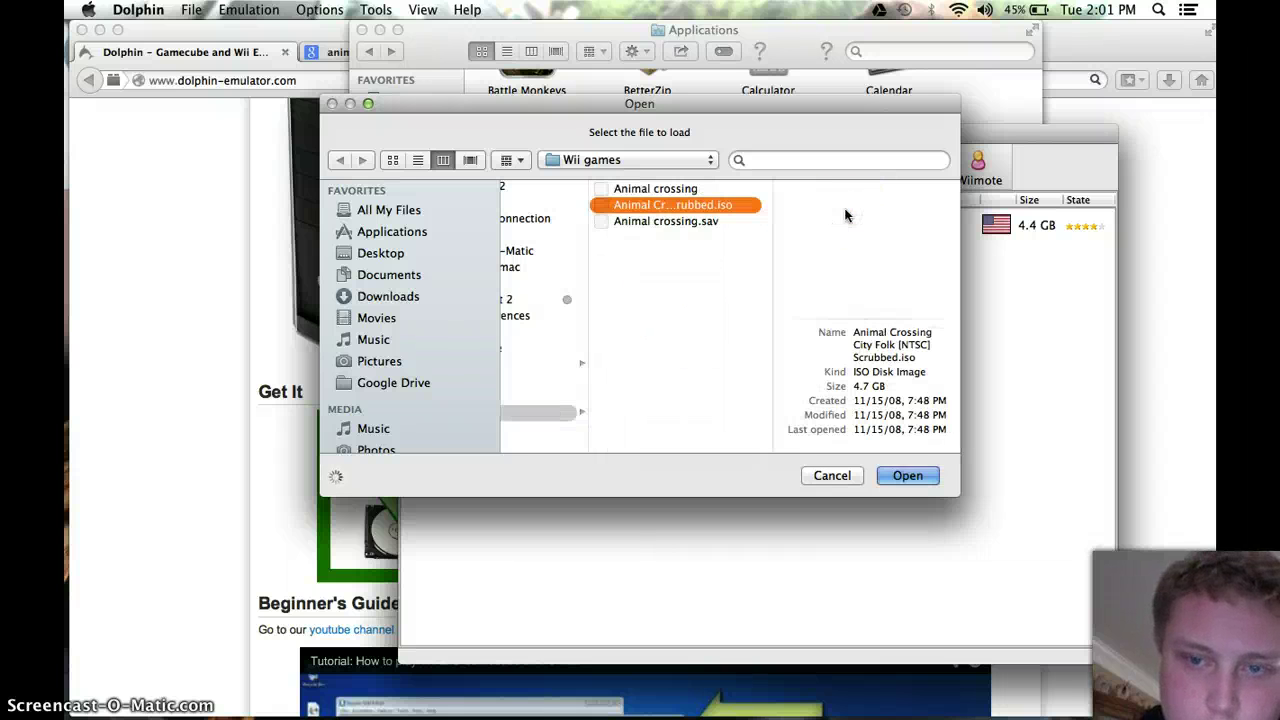
left_click(908, 478)
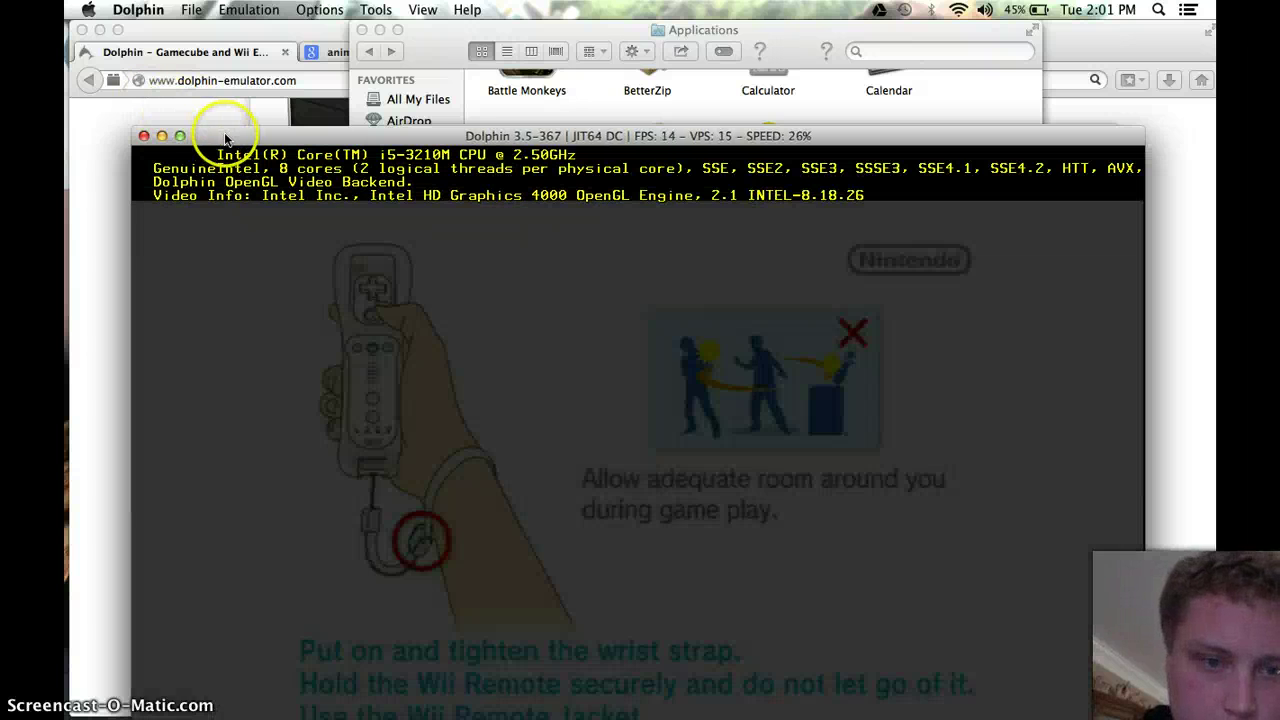
Move the game window up on screen and get past the City Folk title screen
left_click_drag(225, 138, 243, 55)
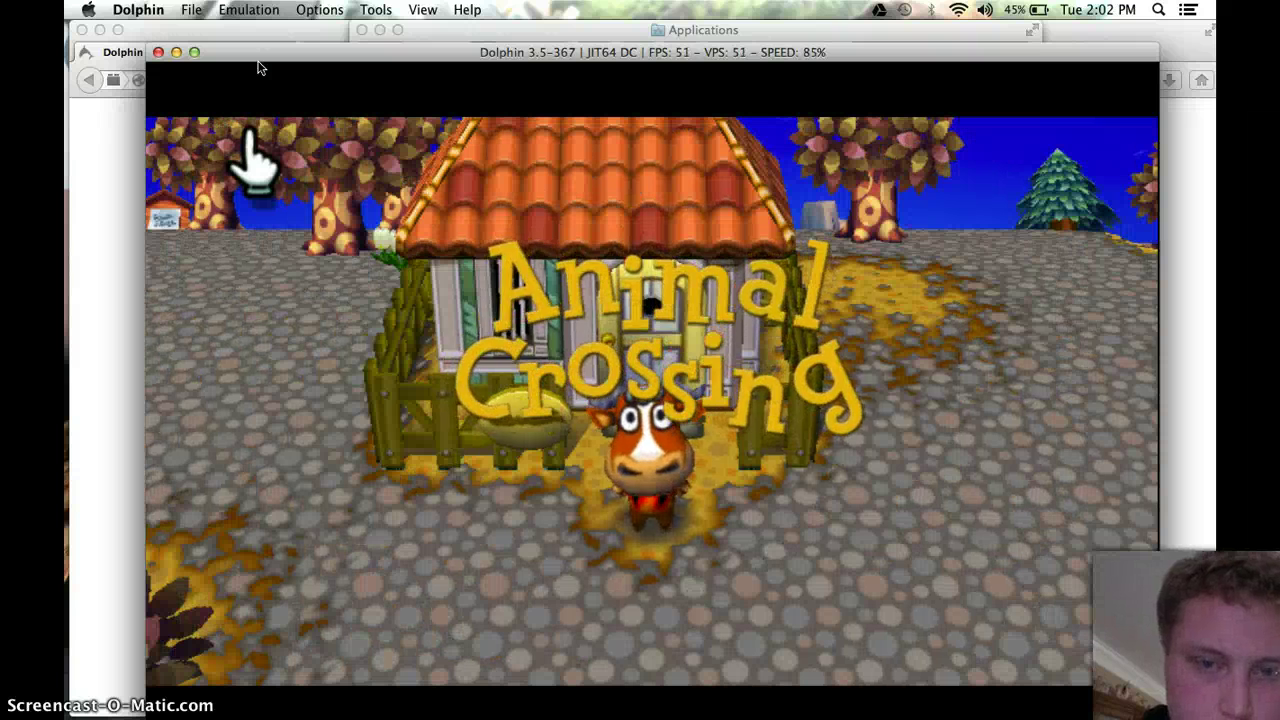
left_click_drag(360, 60, 380, 72)
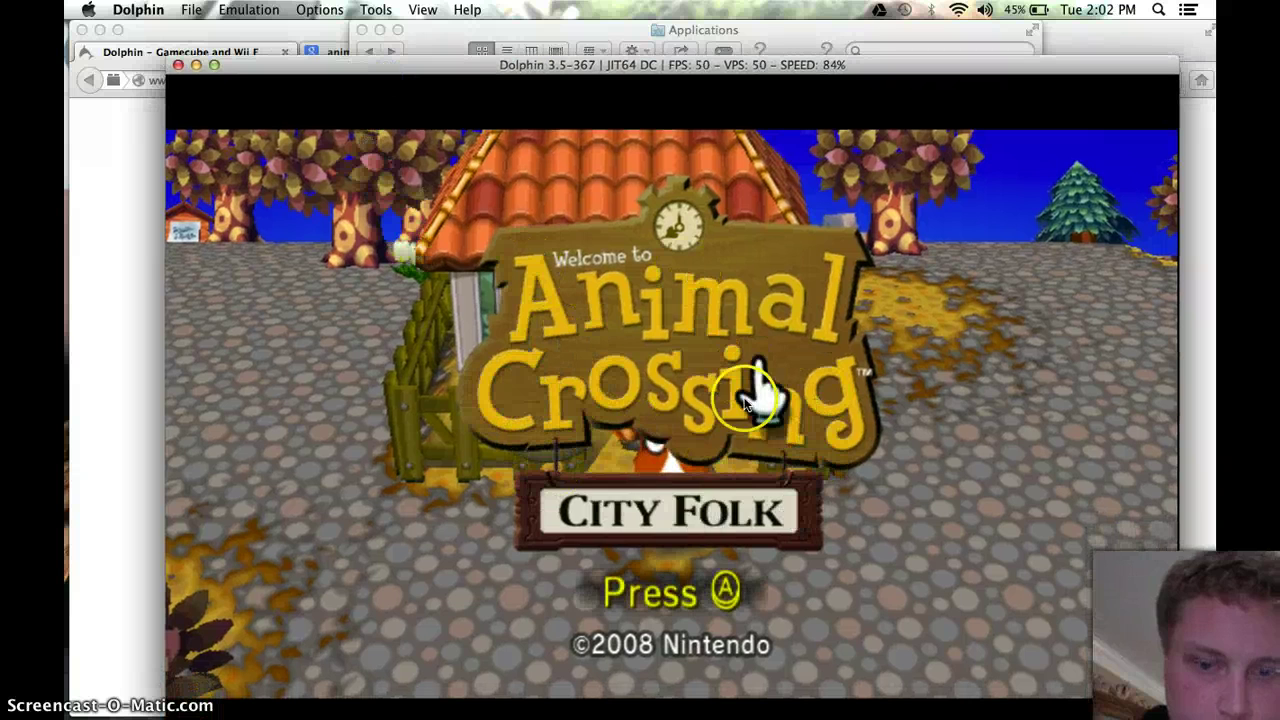
left_click(745, 395)
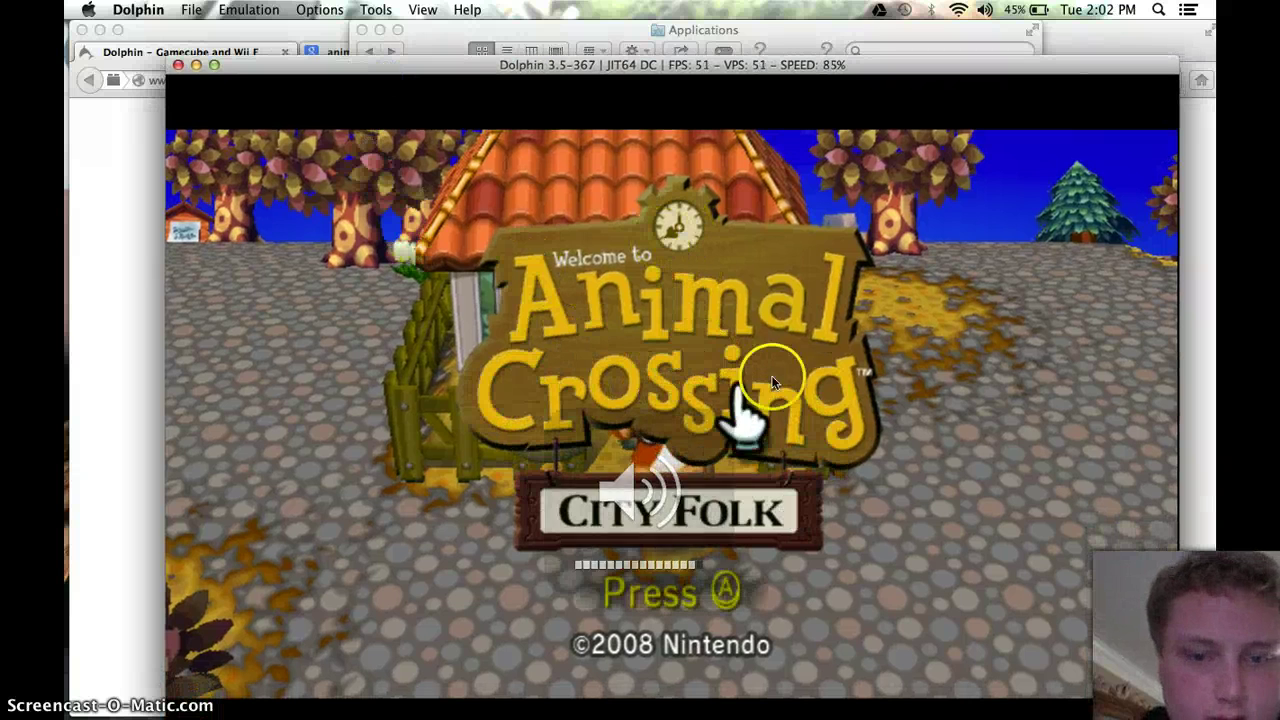
left_click(728, 614)
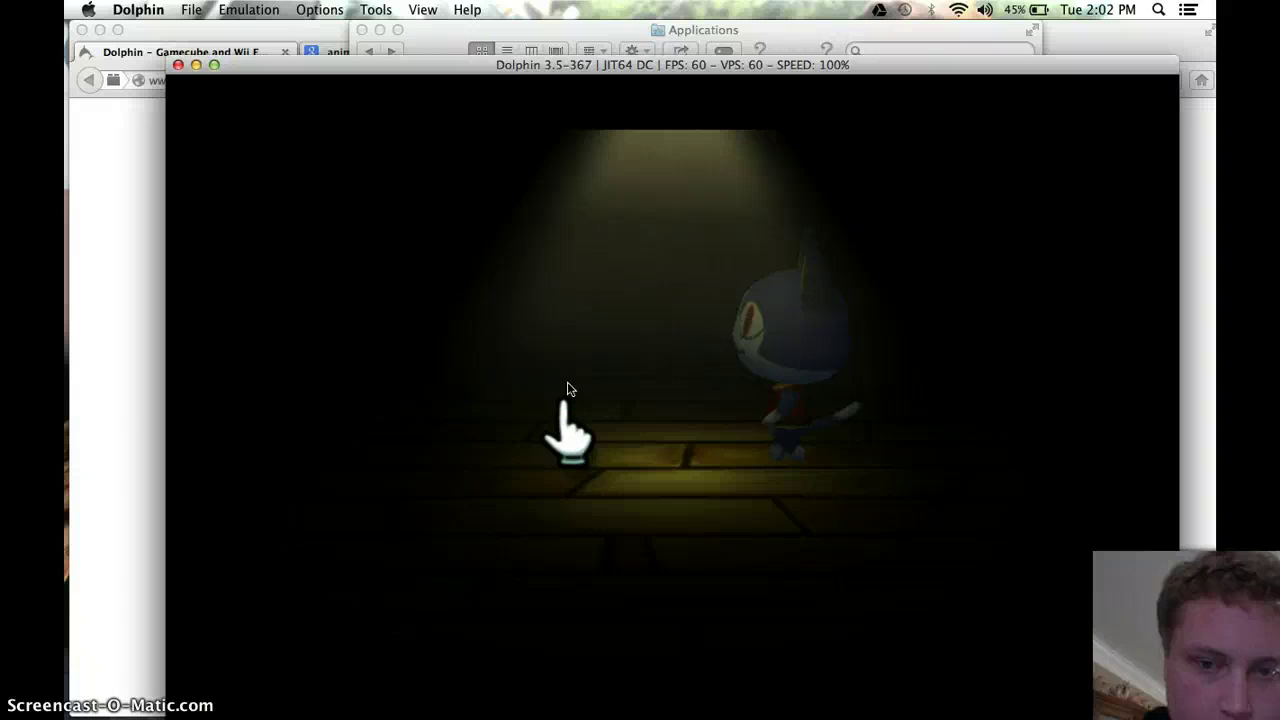
Advance through Rover's opening scene dialogue
left_click(583, 294)
left_click(657, 466)
left_click(778, 403)
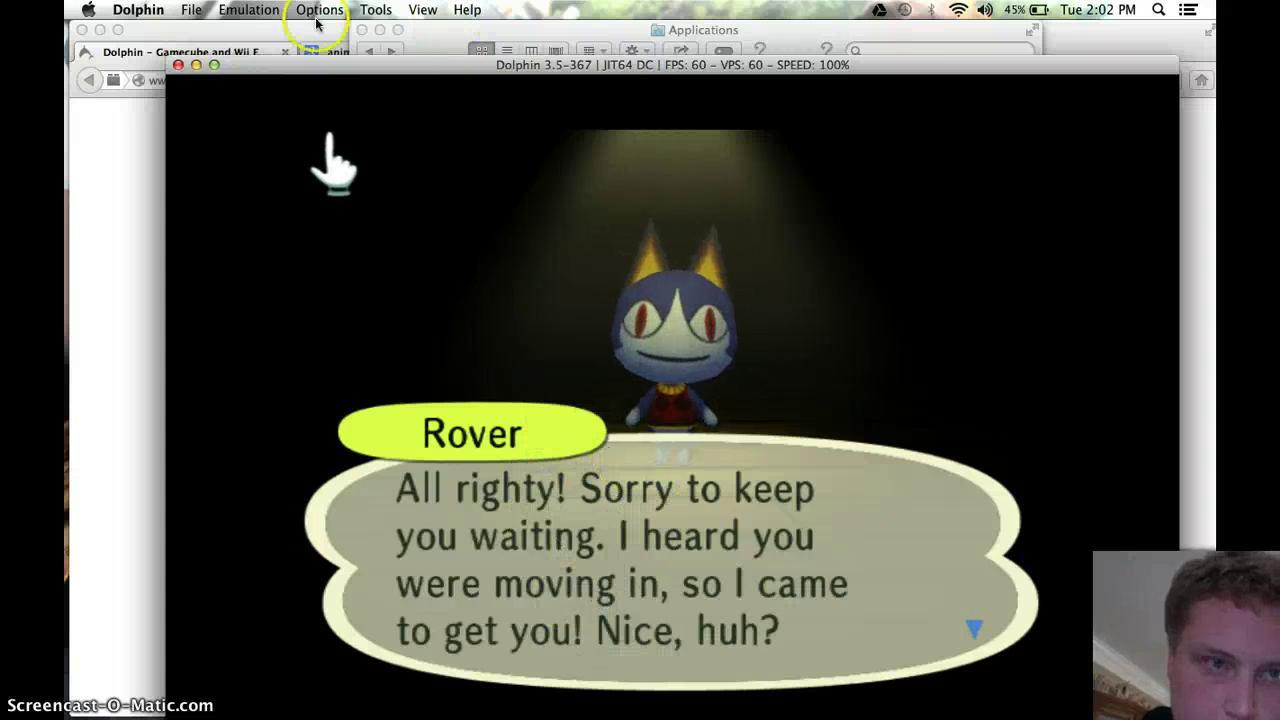
Load the Last Overwritten State (lastState.sav) and walk the villager through the nighttime town
key("x")
left_click(255, 12)
left_click(263, 14)
left_click(263, 14)
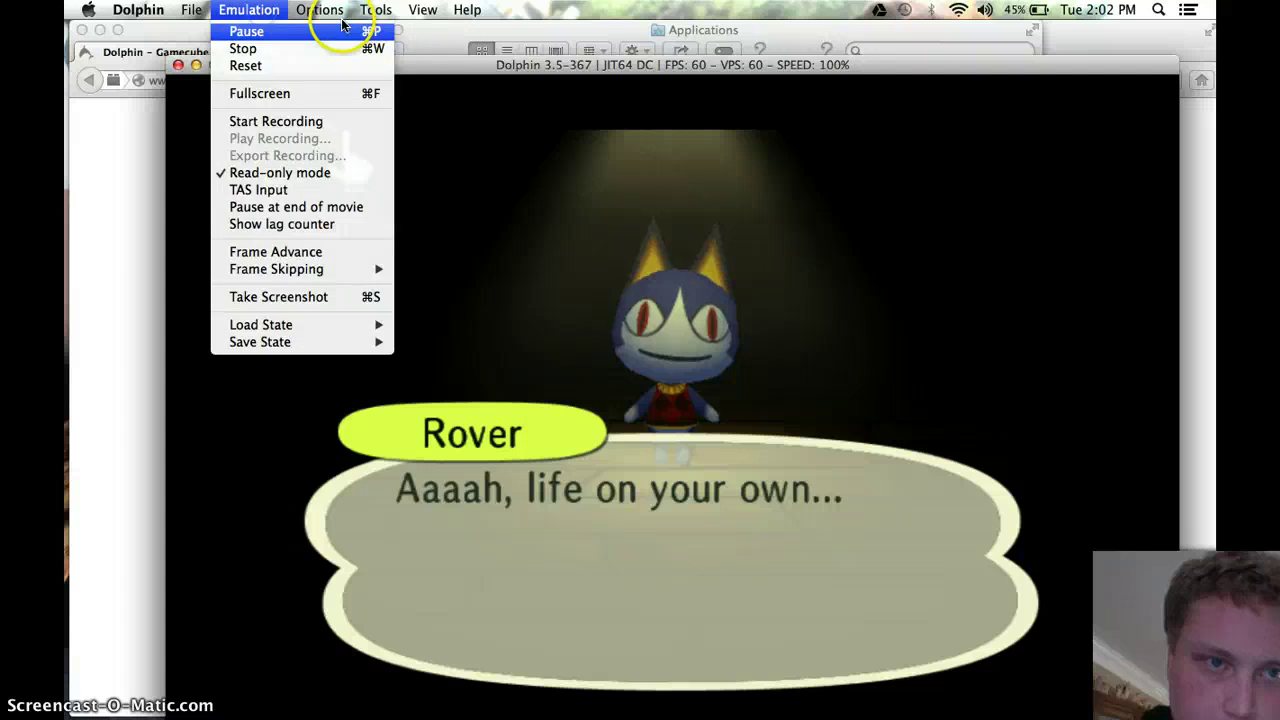
mouse_move(249, 10)
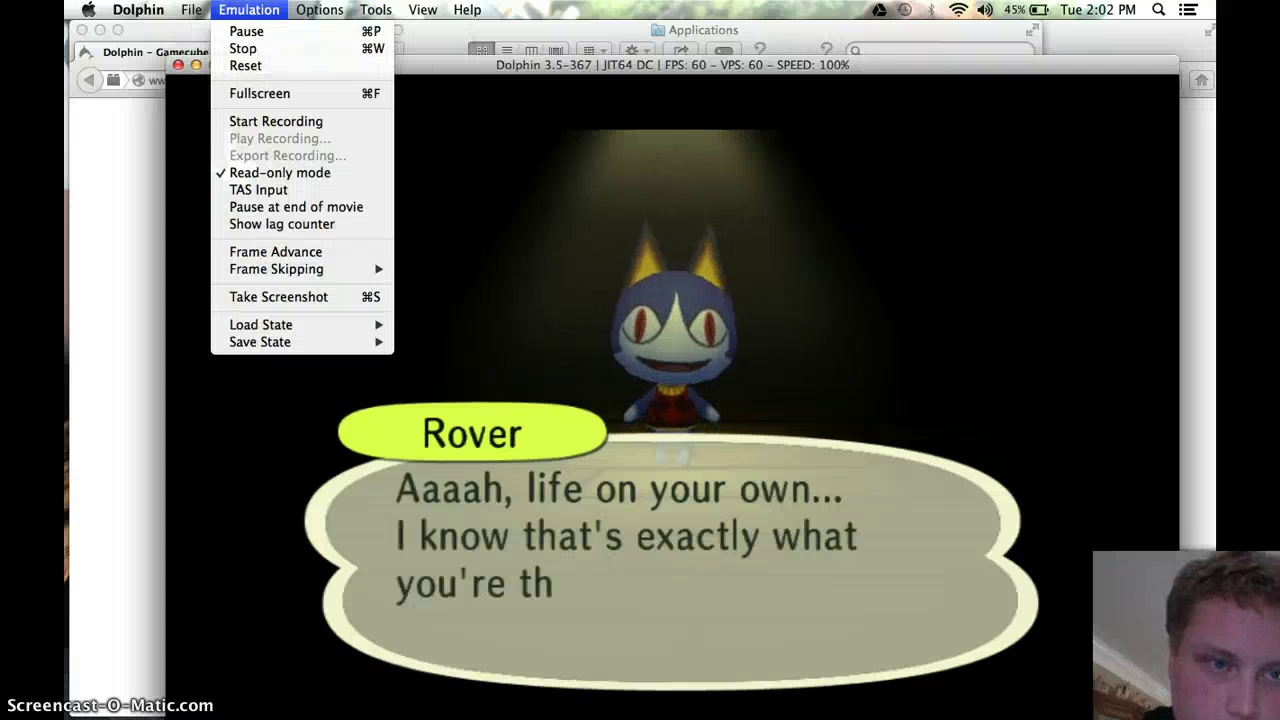
mouse_move(268, 326)
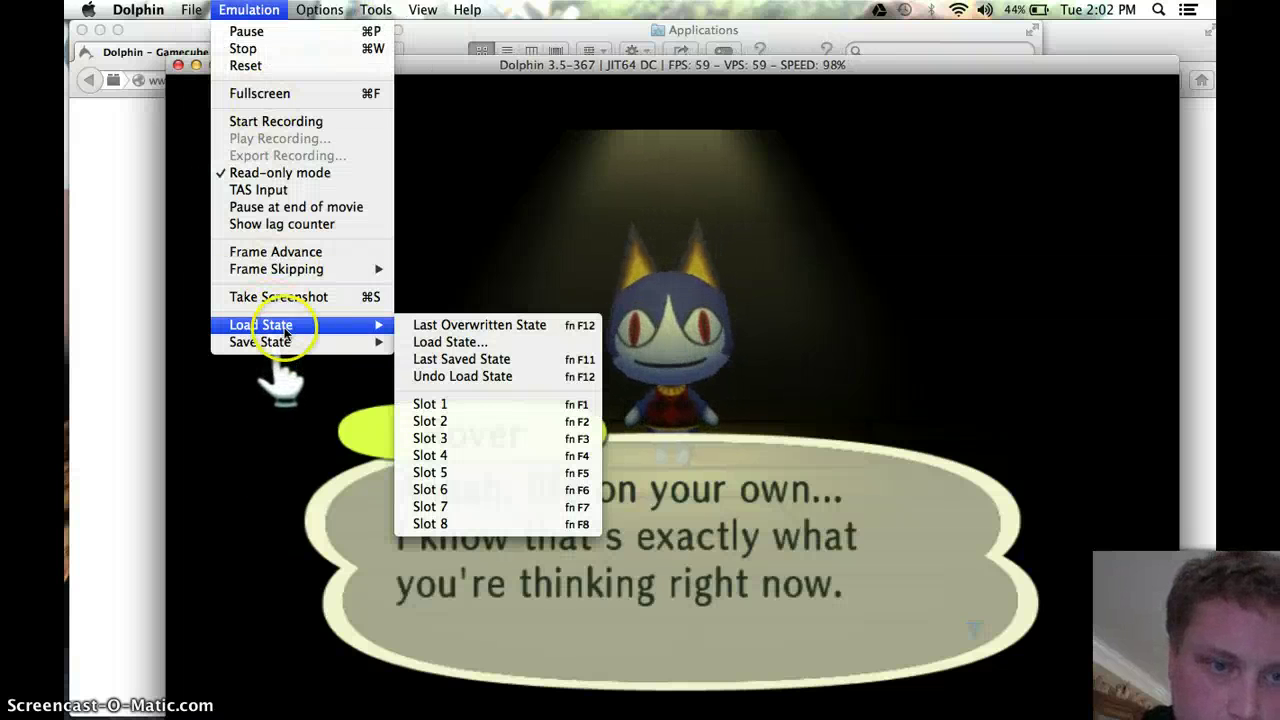
left_click(499, 328)
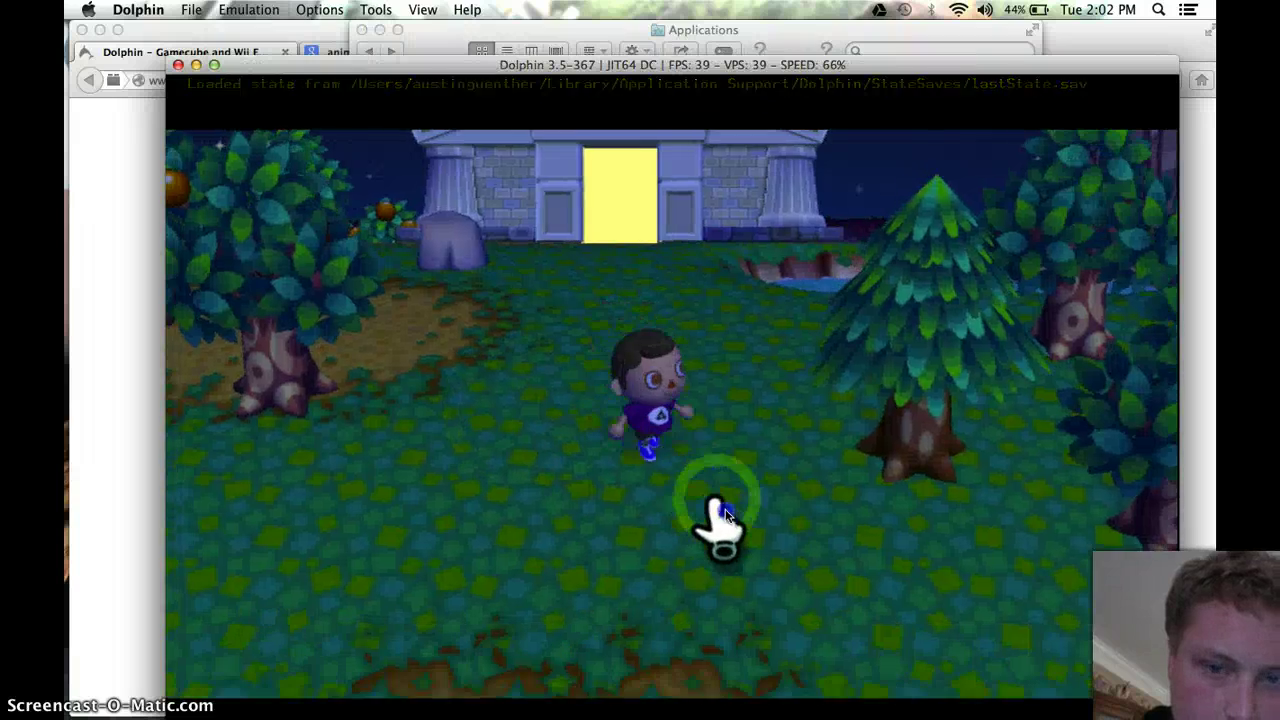
mouse_move(727, 515)
left_mouse_down()
mouse_move(629, 571)
mouse_move(309, 557)
mouse_move(392, 657)
mouse_move(600, 677)
mouse_move(777, 674)
mouse_move(1167, 588)
left_mouse_up()
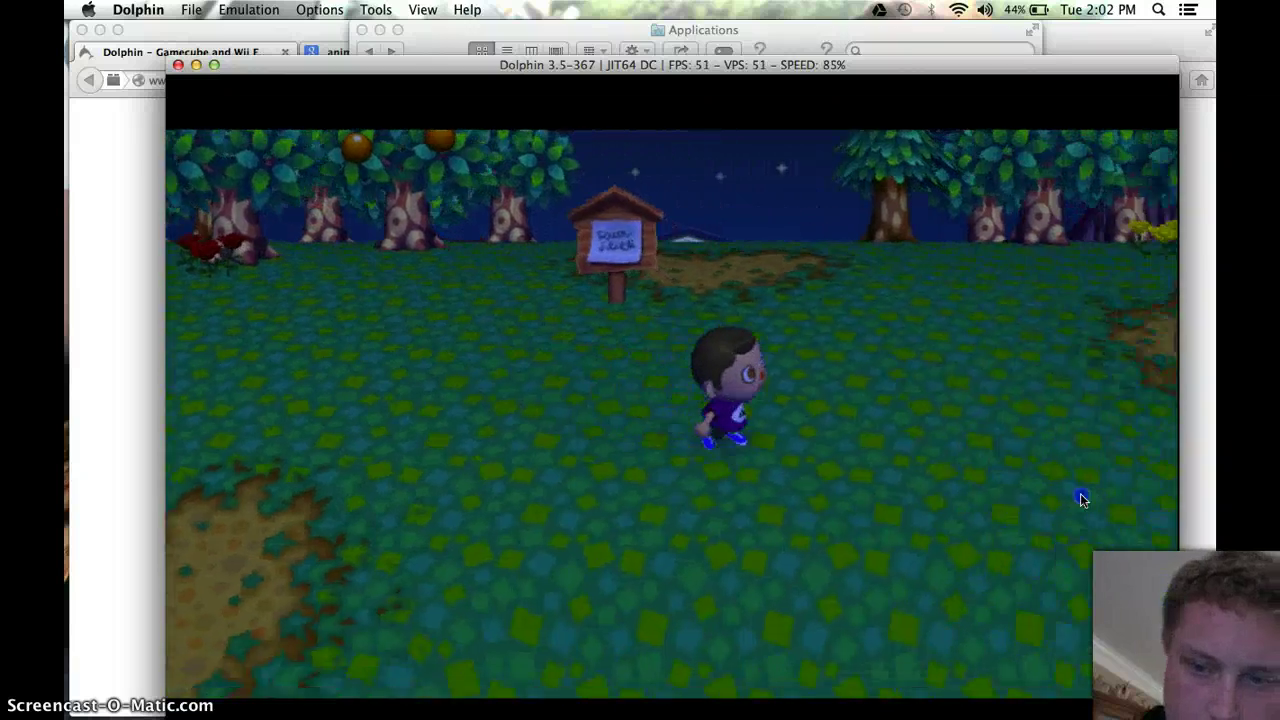
Walk the villager toward the house and browse the Emulation and Options menus
mouse_move(1080, 500)
left_mouse_down()
mouse_move(980, 600)
mouse_move(800, 600)
mouse_move(690, 580)
mouse_move(451, 500)
mouse_move(334, 443)
mouse_move(549, 710)
mouse_move(752, 690)
mouse_move(880, 640)
mouse_move(928, 550)
mouse_move(925, 562)
mouse_move(827, 582)
mouse_move(445, 640)
mouse_move(254, 592)
mouse_move(208, 531)
mouse_move(371, 509)
mouse_move(457, 277)
mouse_move(615, 355)
mouse_move(705, 355)
mouse_move(829, 434)
mouse_move(621, 579)
mouse_move(763, 360)
mouse_move(615, 570)
mouse_move(688, 542)
mouse_move(668, 555)
left_mouse_up()
left_click(466, 244)
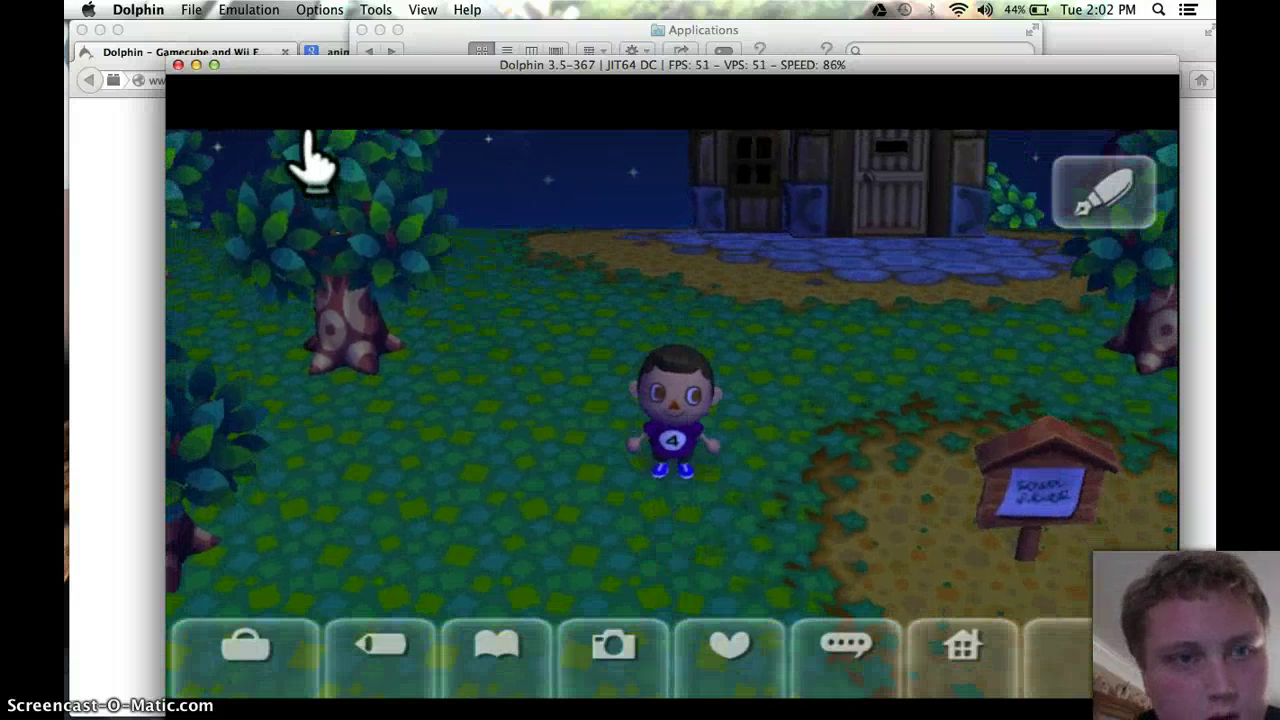
left_click(249, 9)
mouse_move(319, 9)
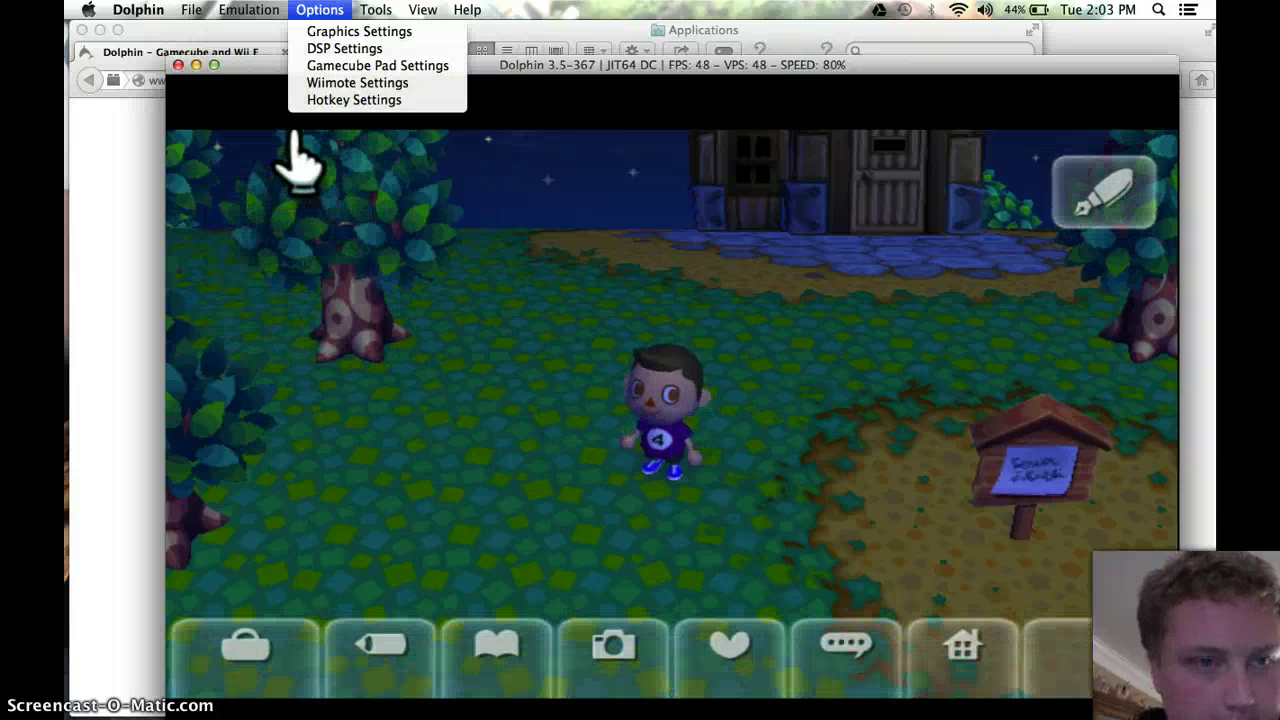
mouse_move(376, 9)
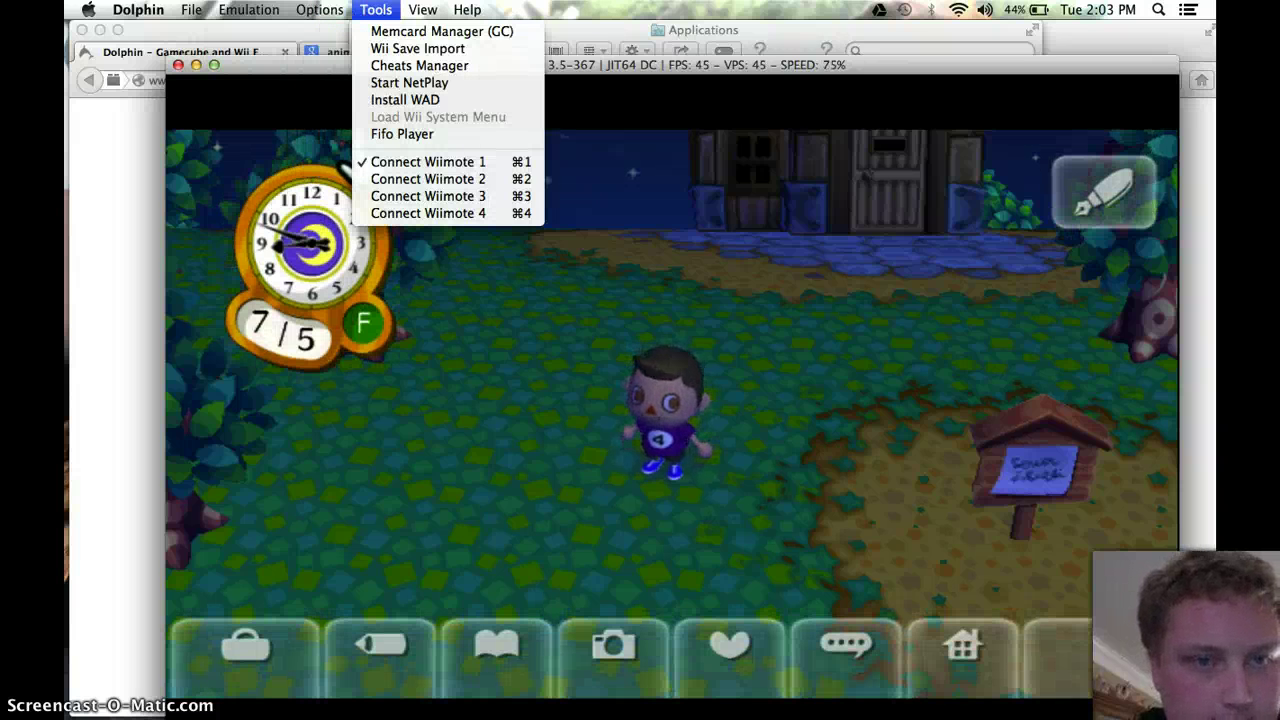
Start NetPlay, reposition its window, and dismiss the failed-to-connect warning
left_click(427, 83)
left_click_drag(714, 213, 624, 127)
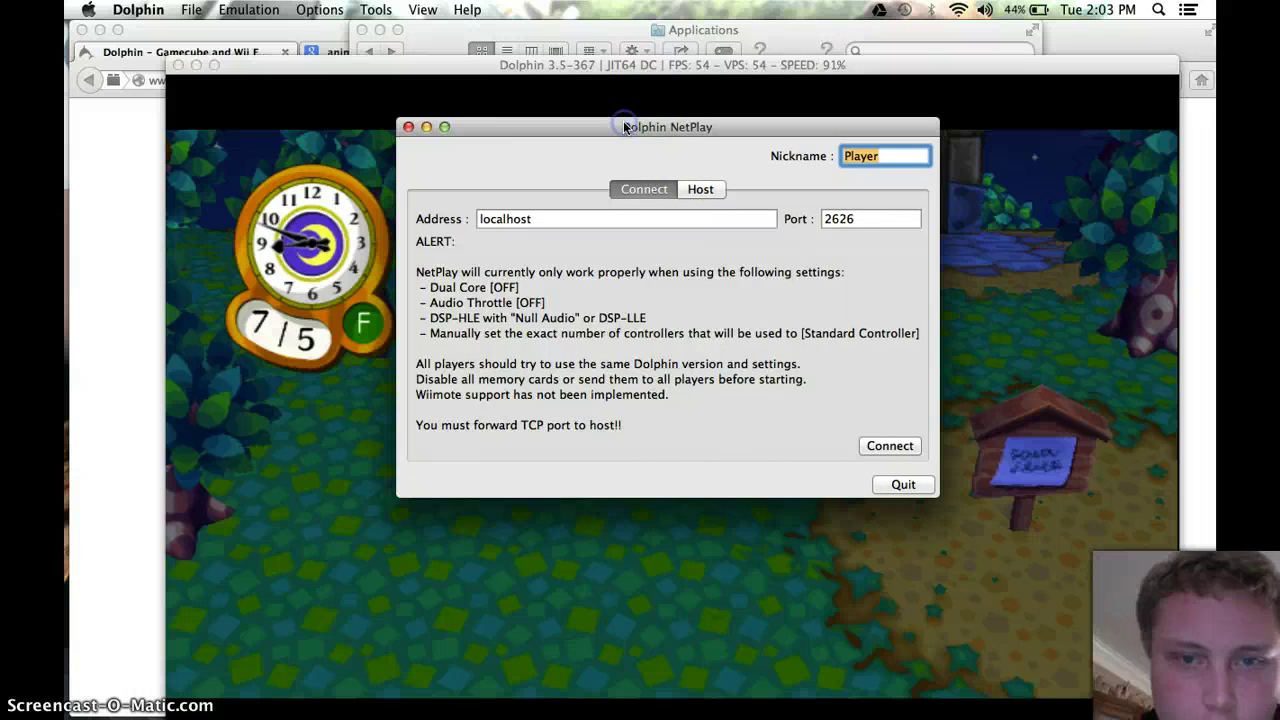
left_click(704, 187)
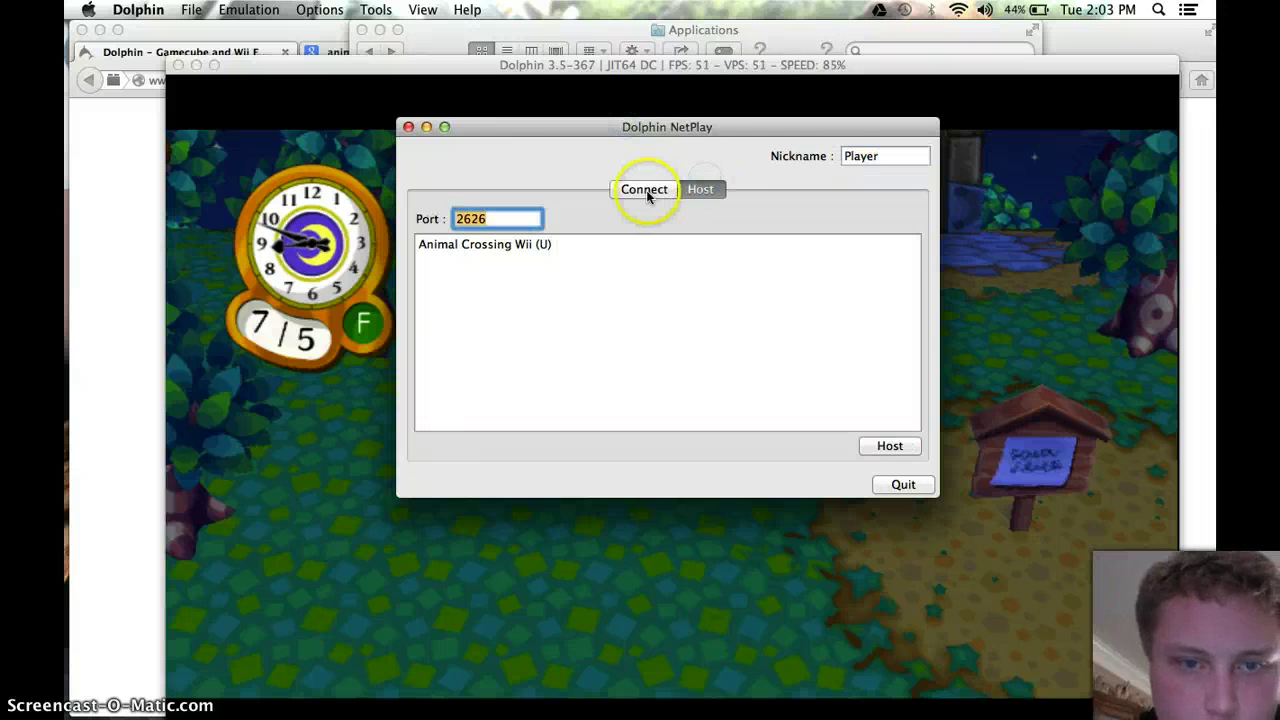
left_click(647, 192)
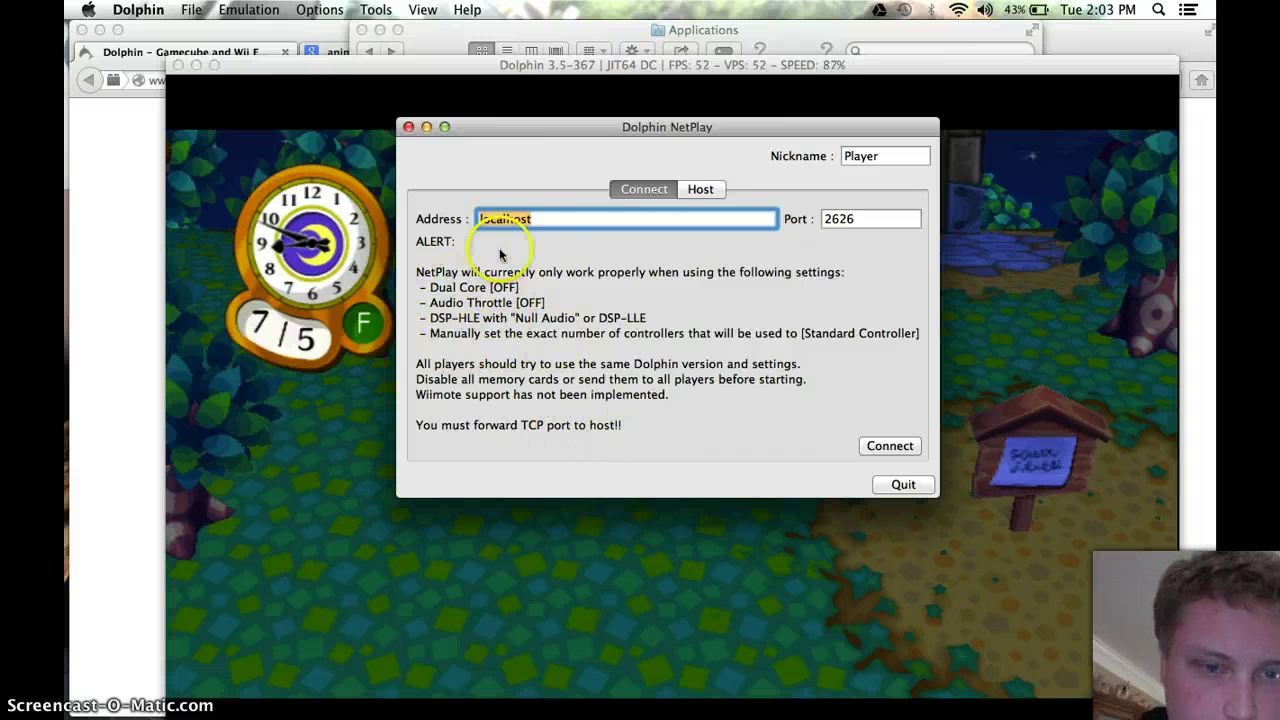
left_click(702, 190)
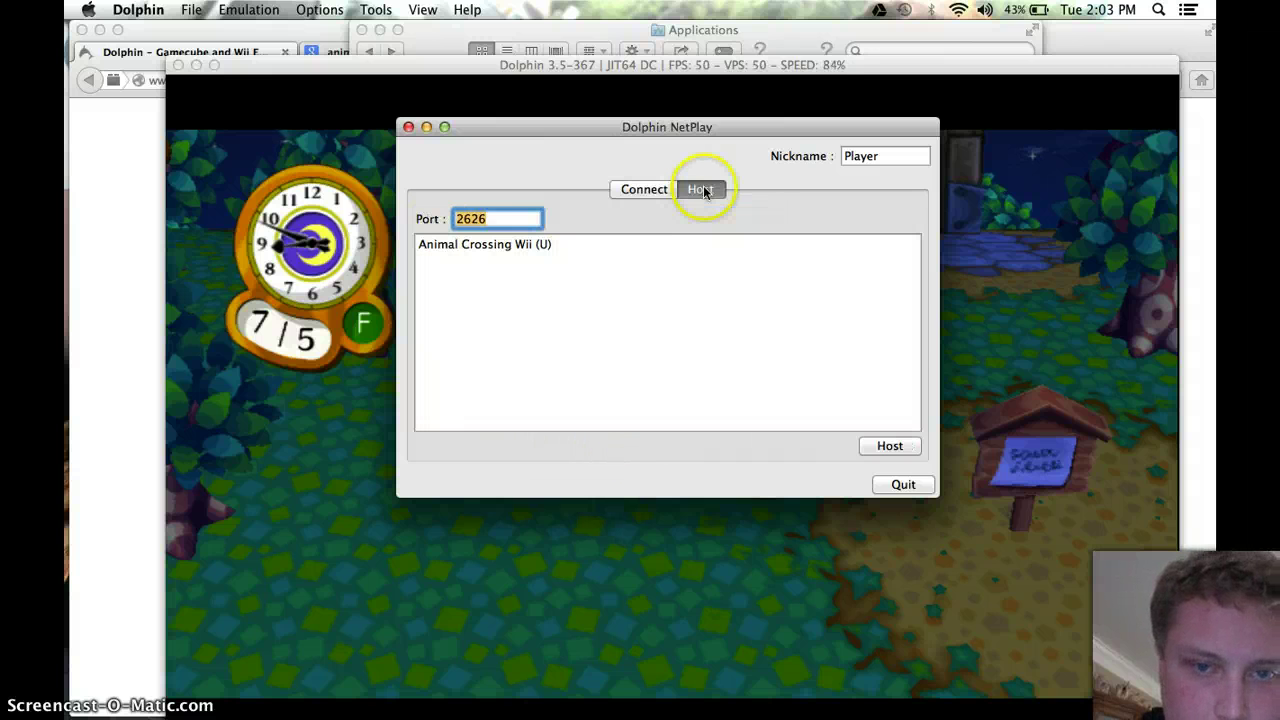
left_click(650, 190)
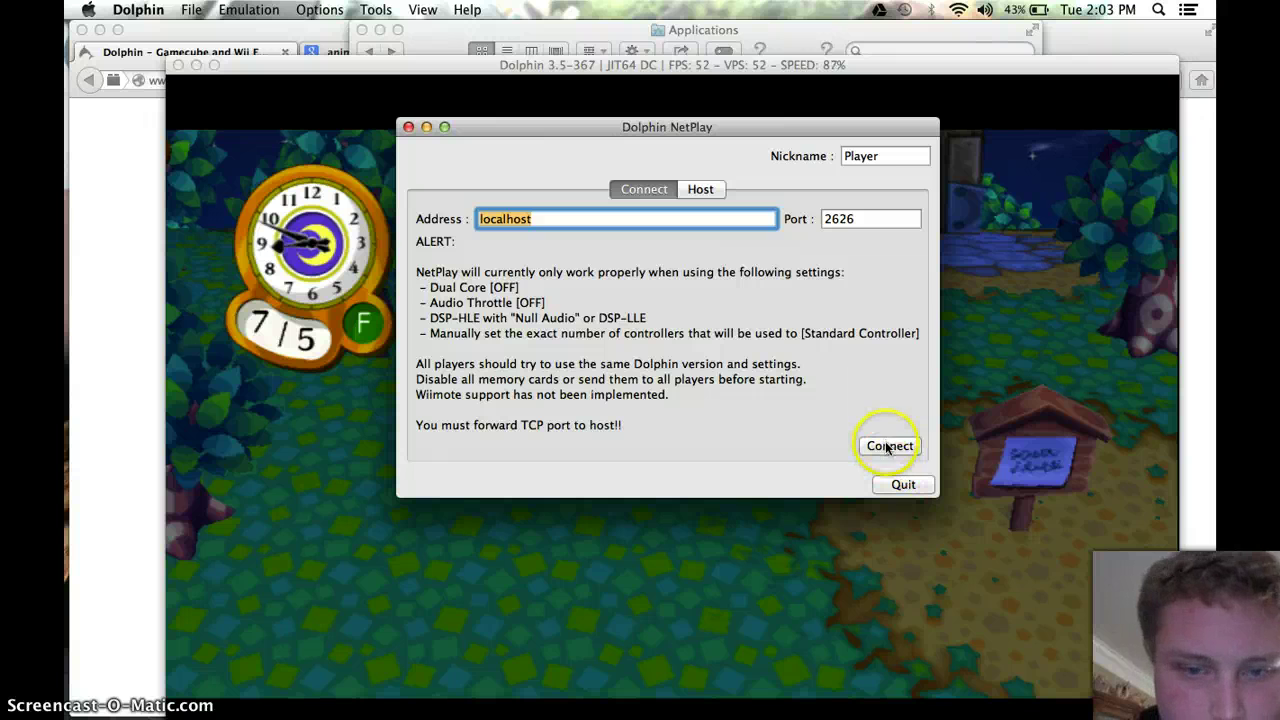
left_click(752, 267)
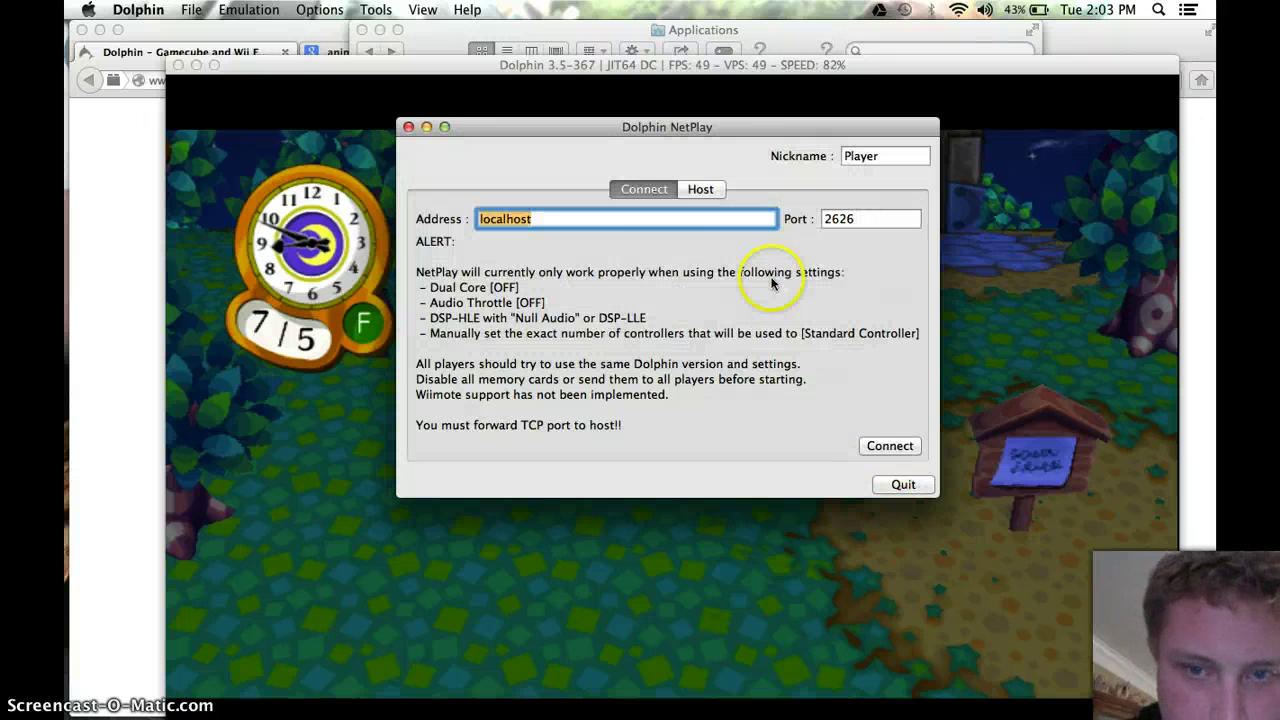
On the Host tab, select Animal Crossing Wii (U) as the game to host
left_click(692, 193)
left_click(890, 448)
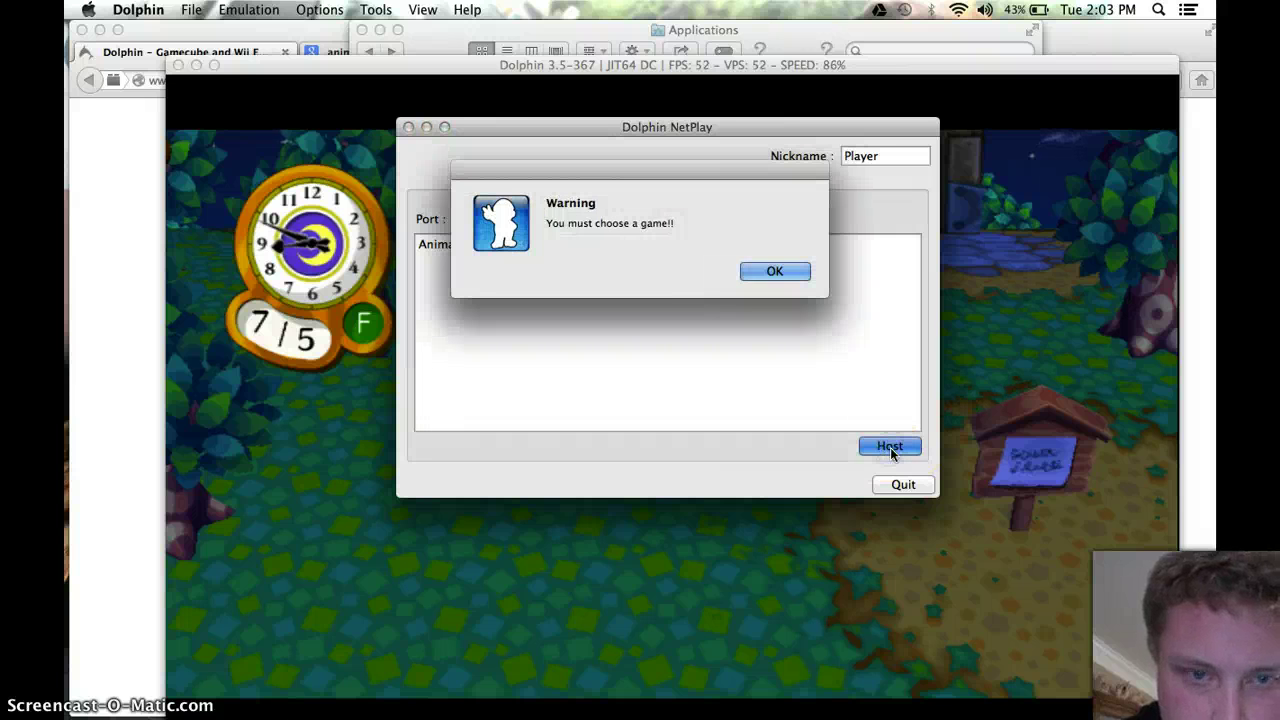
left_click(766, 276)
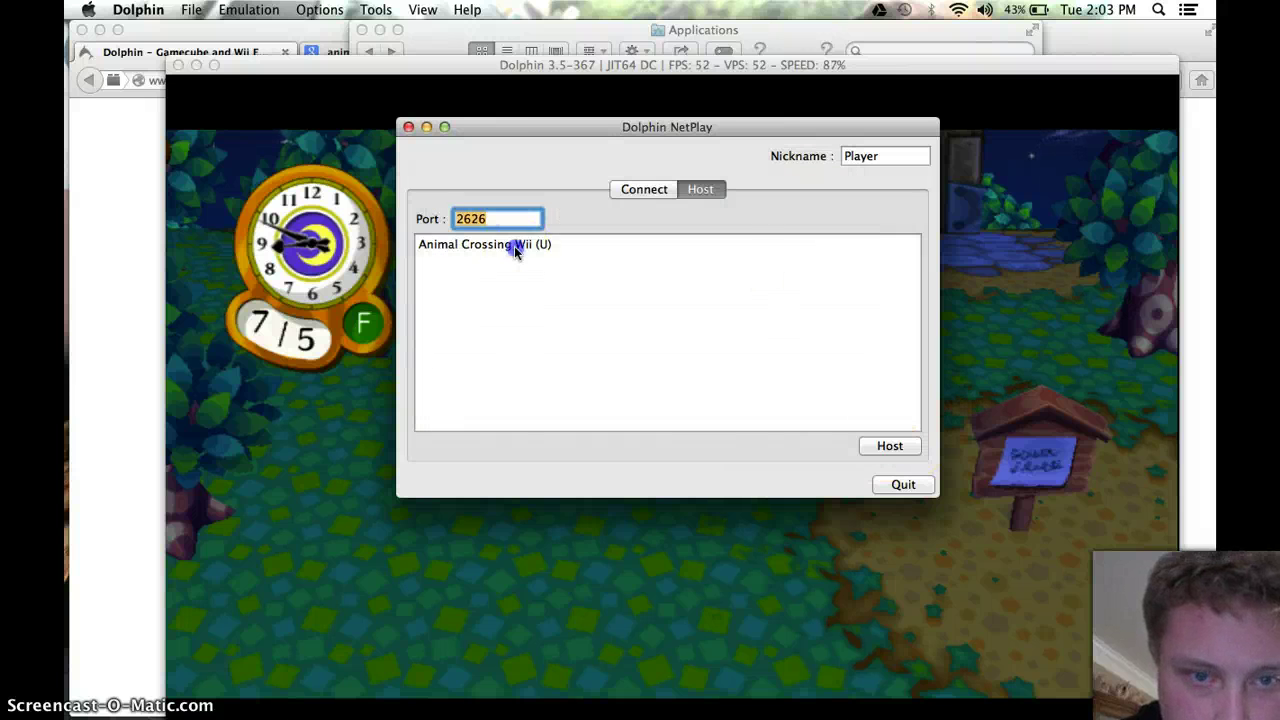
left_click(512, 246)
Host the Animal Crossing Wii (U) session to open the NetPlay lobby
left_click(885, 447)
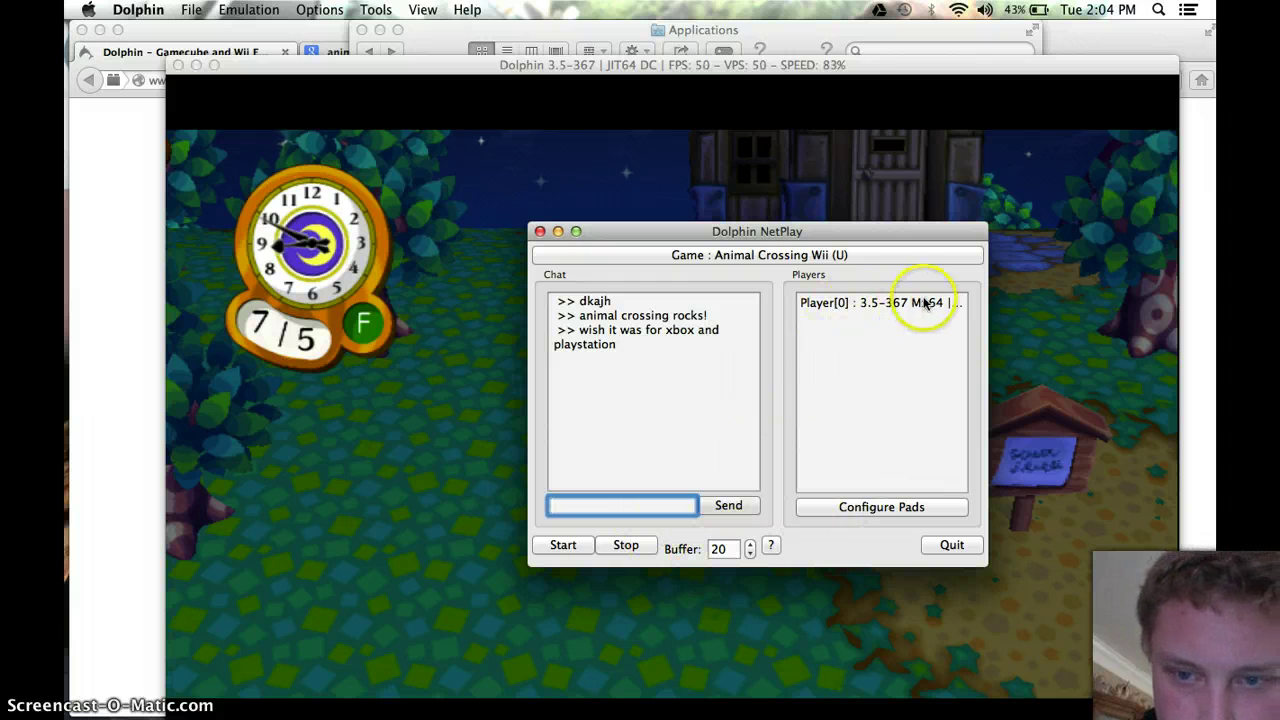
Close the NetPlay lobby and walk the villager around the house to the town gate
left_click(540, 231)
left_click(577, 371)
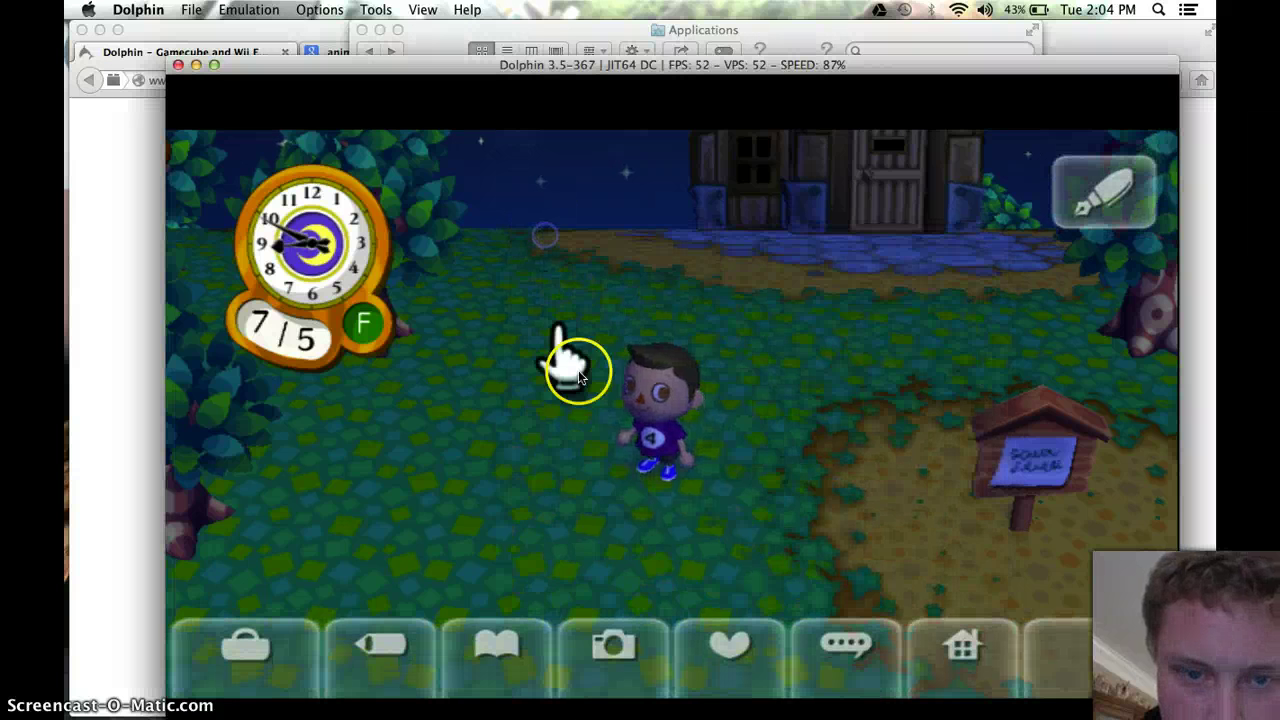
left_click(805, 418)
key("w")
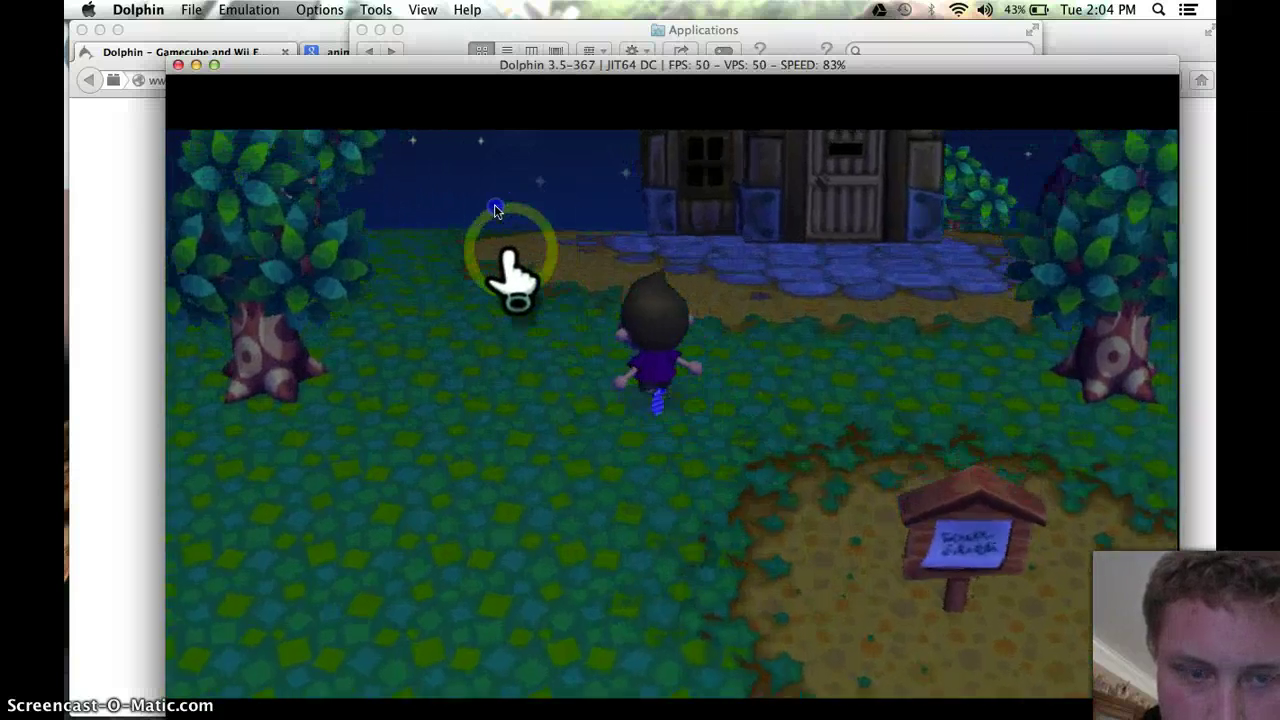
mouse_move(541, 189)
left_mouse_down()
mouse_move(660, 255)
mouse_move(638, 224)
mouse_move(764, 279)
mouse_move(686, 211)
mouse_move(662, 210)
mouse_move(643, 138)
mouse_move(674, 214)
mouse_move(709, 226)
mouse_move(697, 234)
mouse_move(717, 251)
mouse_move(719, 240)
mouse_move(567, 242)
mouse_move(448, 270)
mouse_move(366, 349)
mouse_move(351, 417)
mouse_move(367, 326)
mouse_move(395, 396)
mouse_move(331, 465)
mouse_move(449, 562)
mouse_move(380, 425)
mouse_move(460, 230)
mouse_move(345, 318)
mouse_move(406, 273)
mouse_move(417, 294)
mouse_move(574, 208)
mouse_move(686, 206)
mouse_move(731, 336)
mouse_move(731, 277)
mouse_move(829, 280)
mouse_move(909, 307)
mouse_move(731, 370)
left_mouse_up()
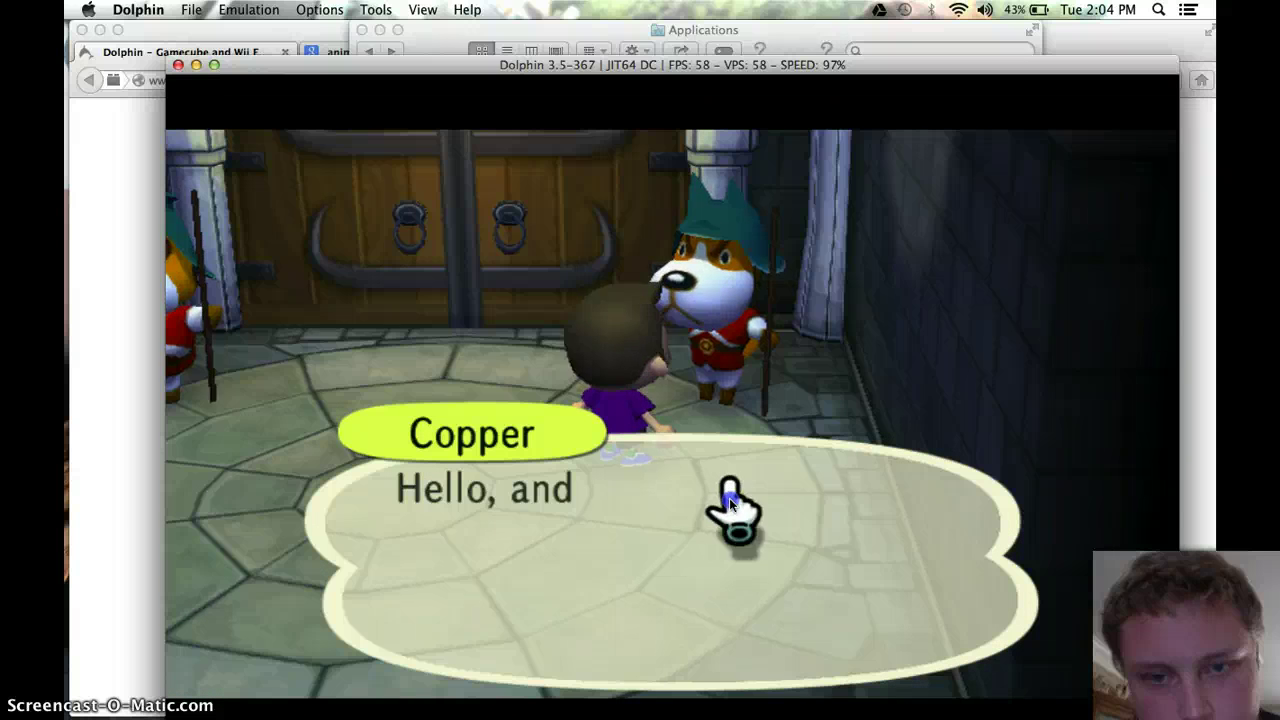
Go through Copper's dialogue at the gate until he sends the villager back outside
left_click(731, 500)
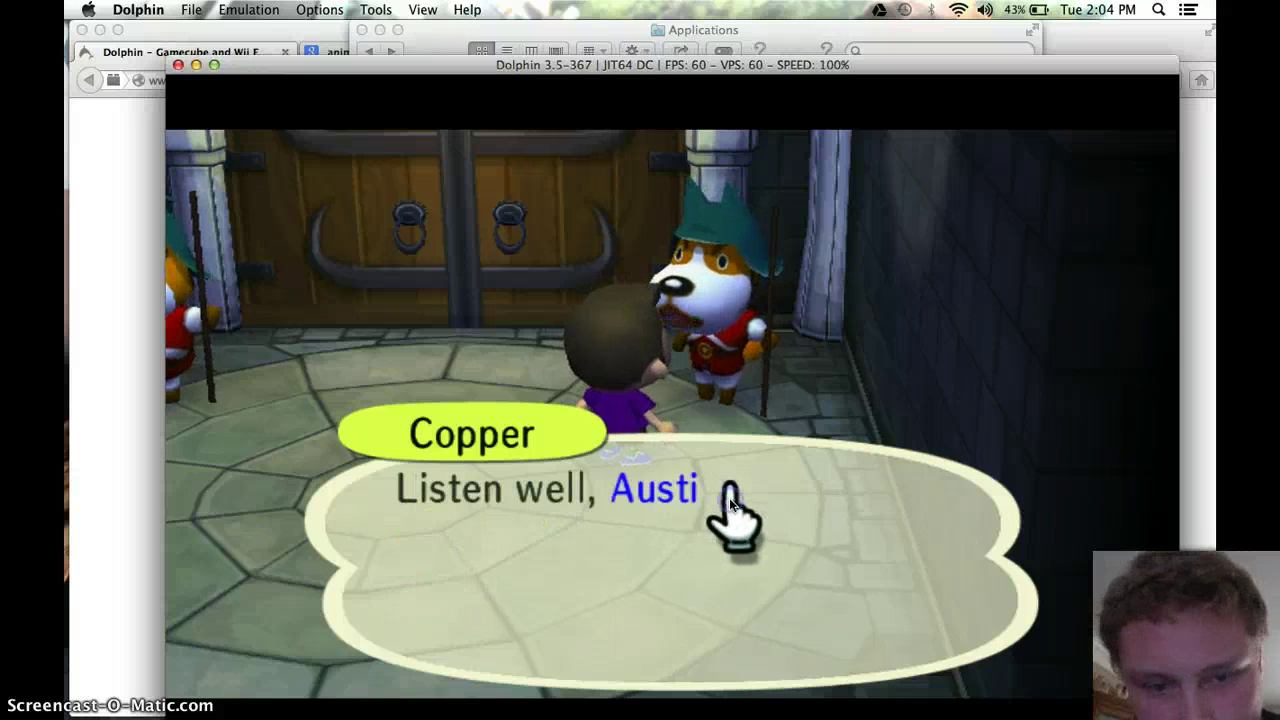
left_click(506, 468)
left_click(506, 468)
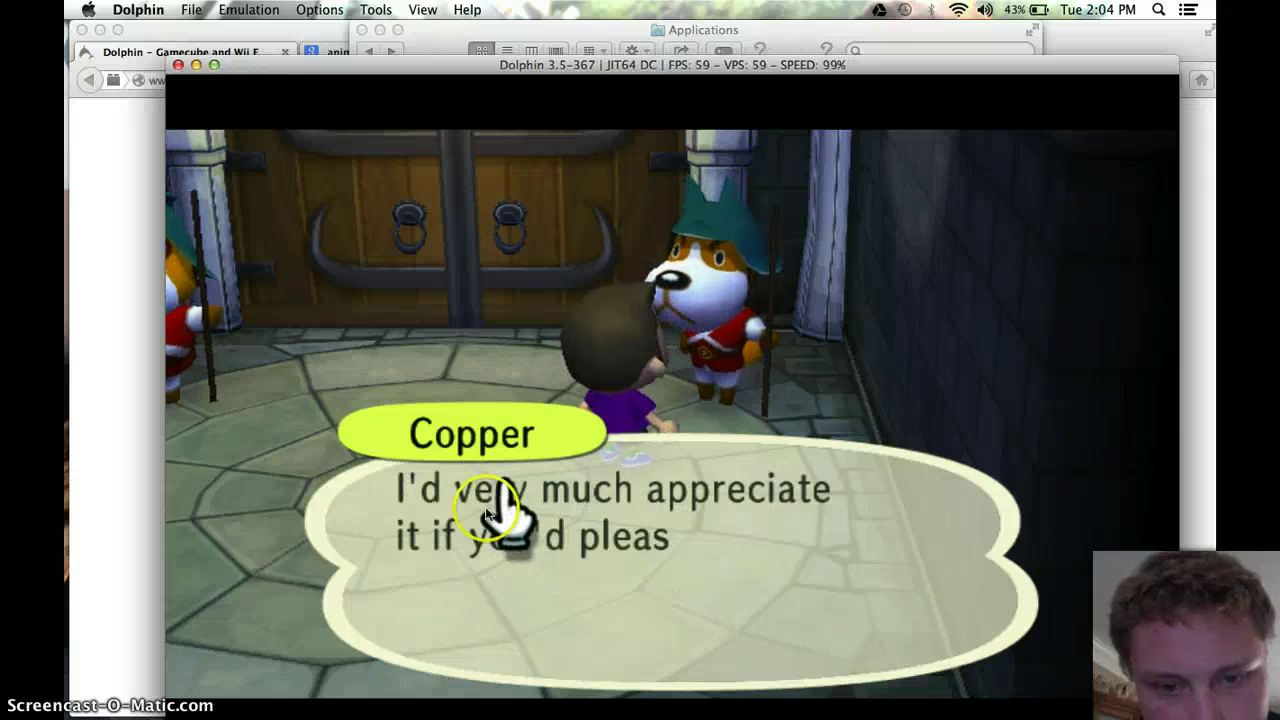
left_click(463, 514)
left_click(464, 516)
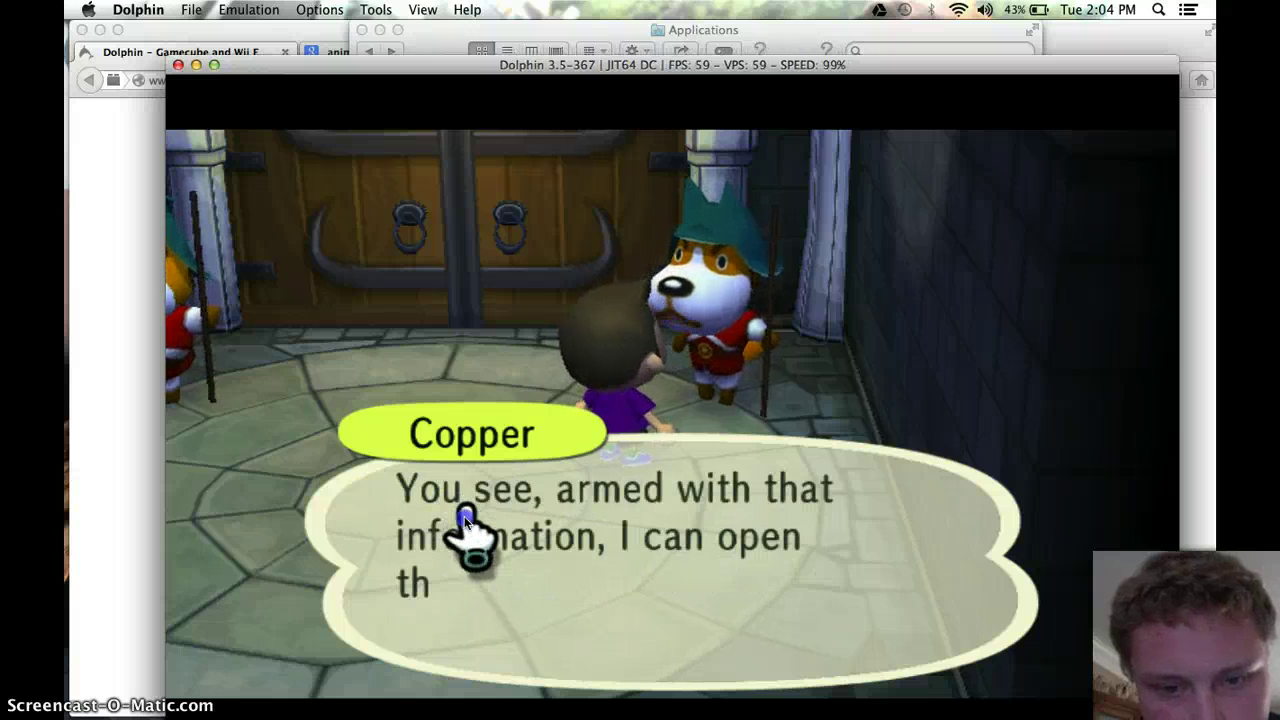
left_click(464, 516)
left_click(464, 516)
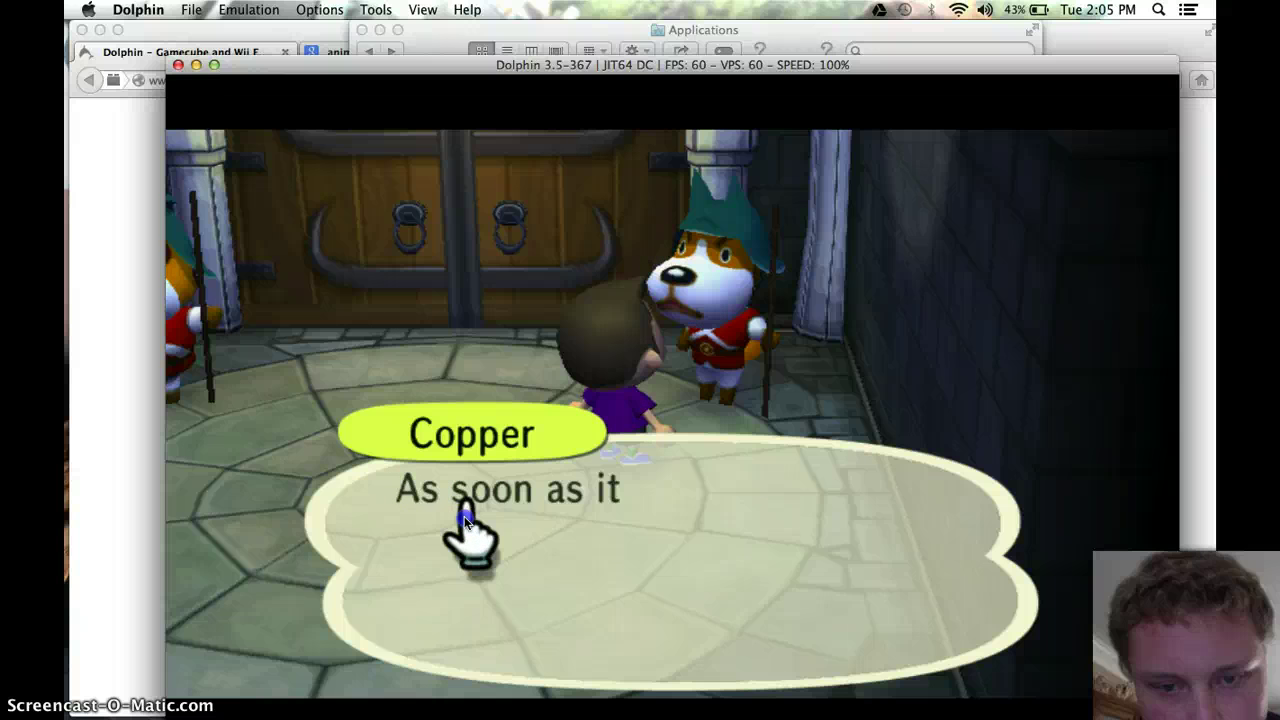
left_click(464, 516)
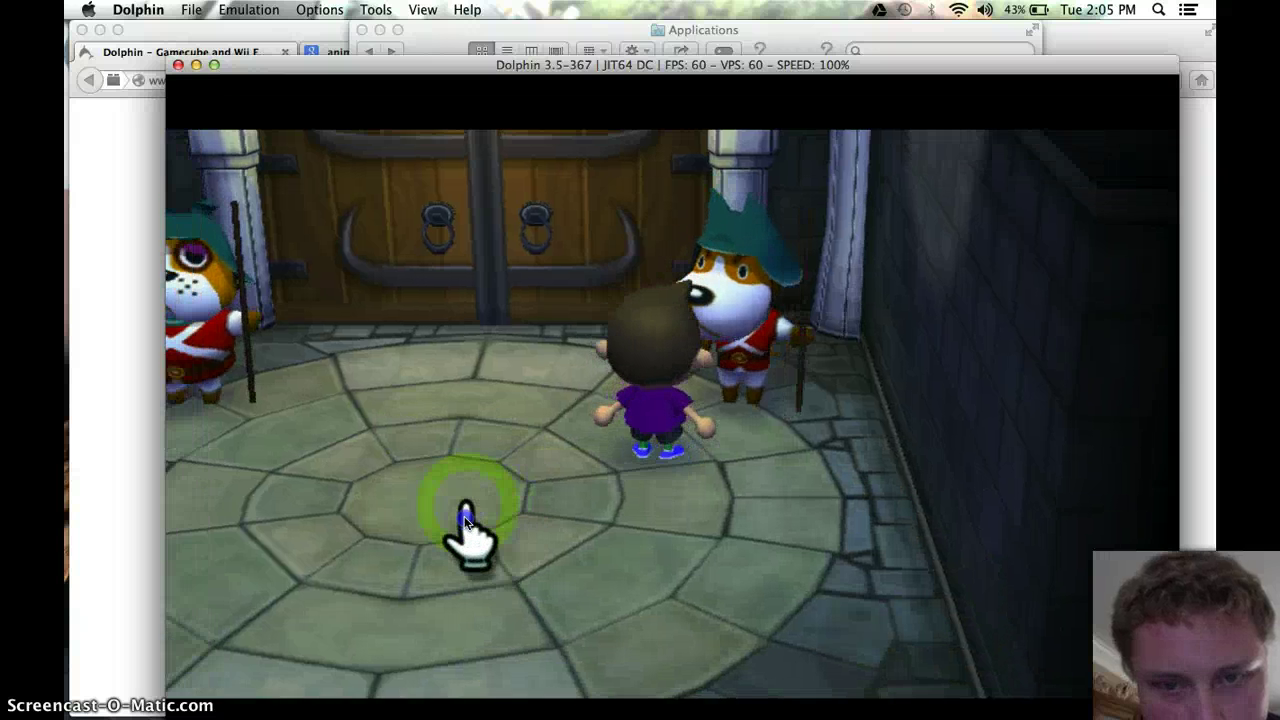
left_click(770, 346)
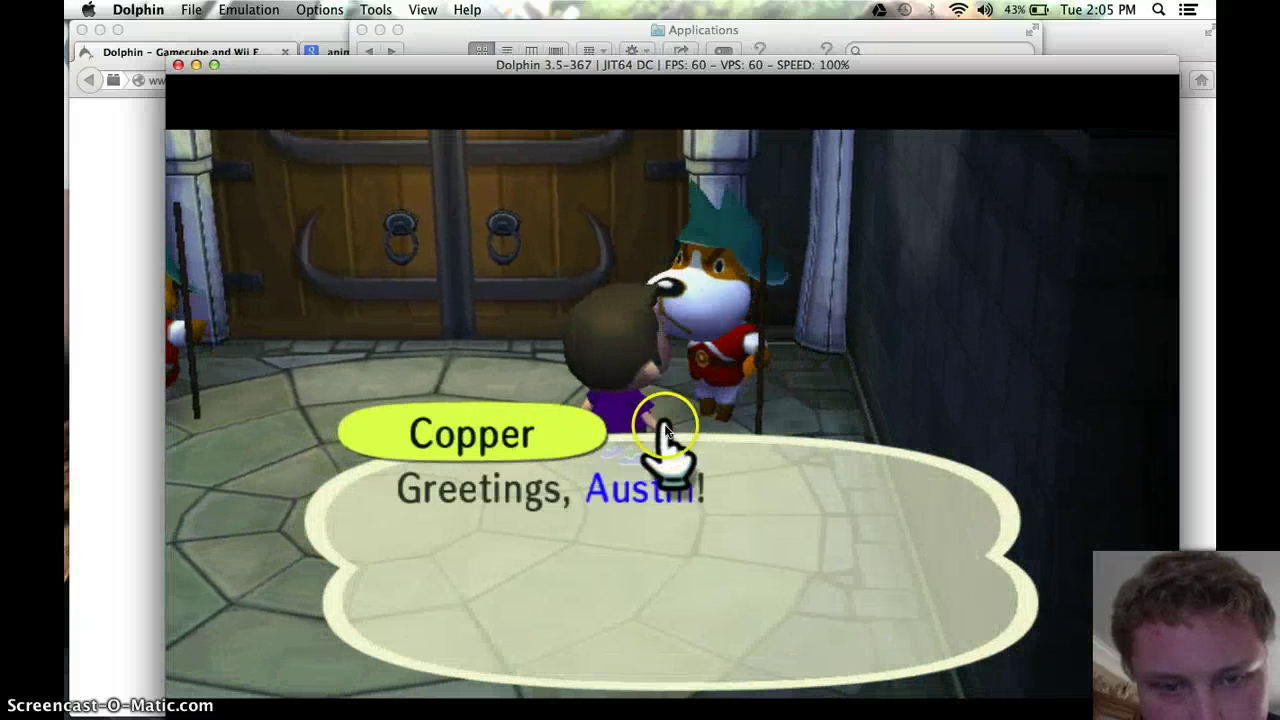
left_click(664, 466)
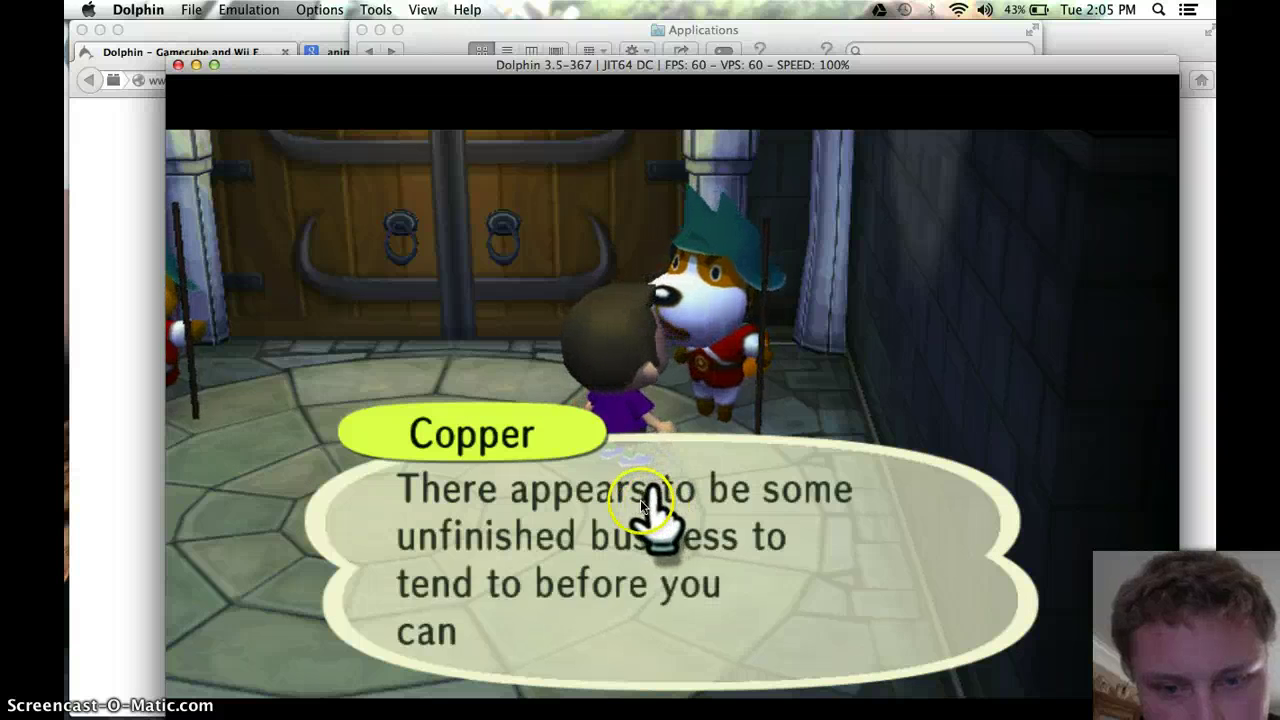
left_click(640, 499)
left_click(555, 500)
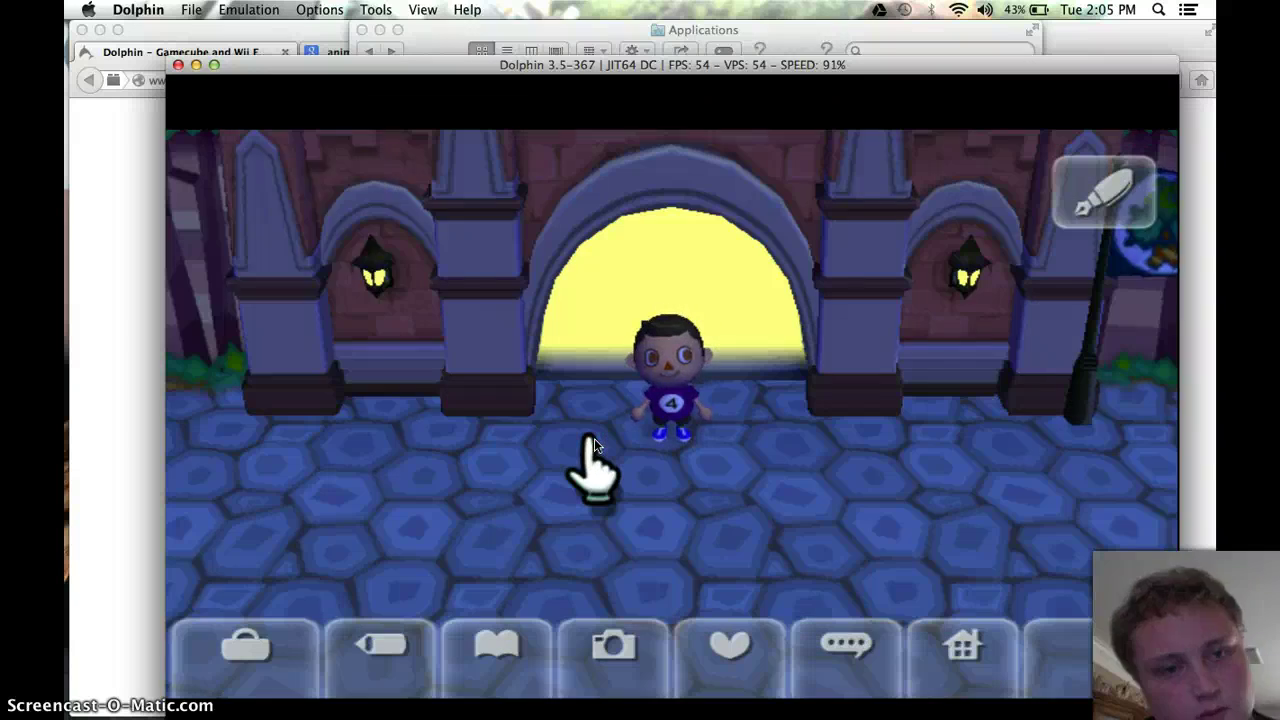
Walk the villager down-right from the gate to the fruit trees in town
mouse_move(455, 345)
left_mouse_down()
mouse_move(507, 442)
mouse_move(640, 540)
mouse_move(806, 603)
mouse_move(876, 668)
mouse_move(909, 556)
mouse_move(973, 522)
mouse_move(837, 541)
mouse_move(983, 556)
mouse_move(1021, 642)
mouse_move(811, 664)
mouse_move(832, 424)
mouse_move(619, 522)
mouse_move(817, 463)
mouse_move(738, 579)
mouse_move(608, 630)
mouse_move(560, 623)
mouse_move(671, 629)
mouse_move(874, 610)
mouse_move(783, 600)
left_mouse_up()
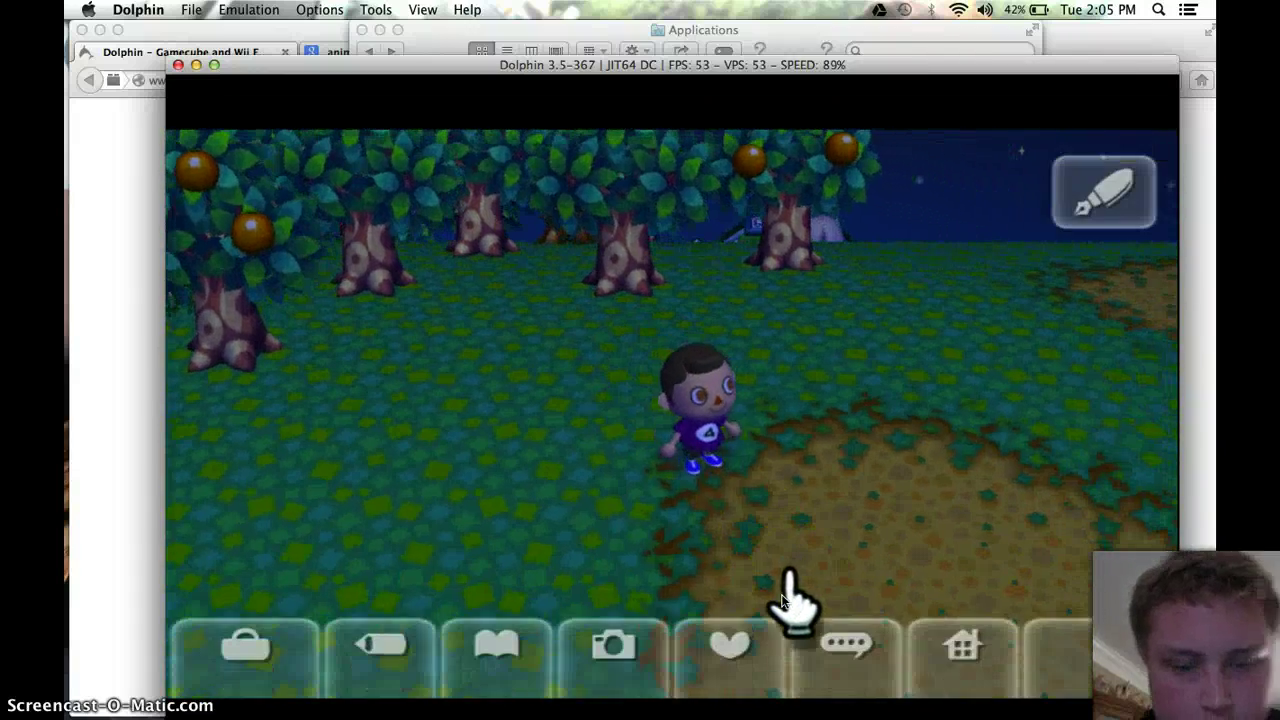